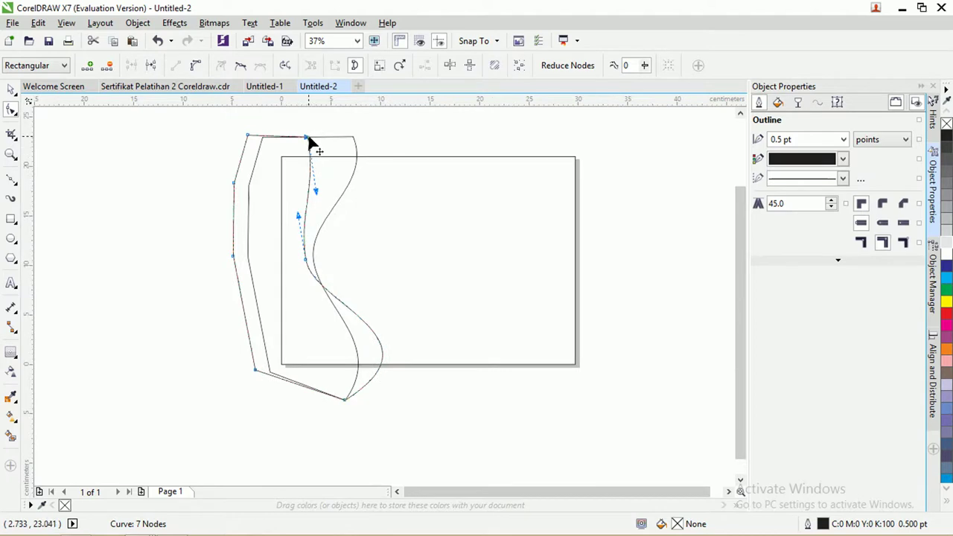
Step: Move the leftmost curve's upper corner and waist nodes about 1.4 cm left, then bow the segment between them to the right
{"action": "left_click_drag", "start_coordinate": [306, 137], "coordinate": [292, 137]}
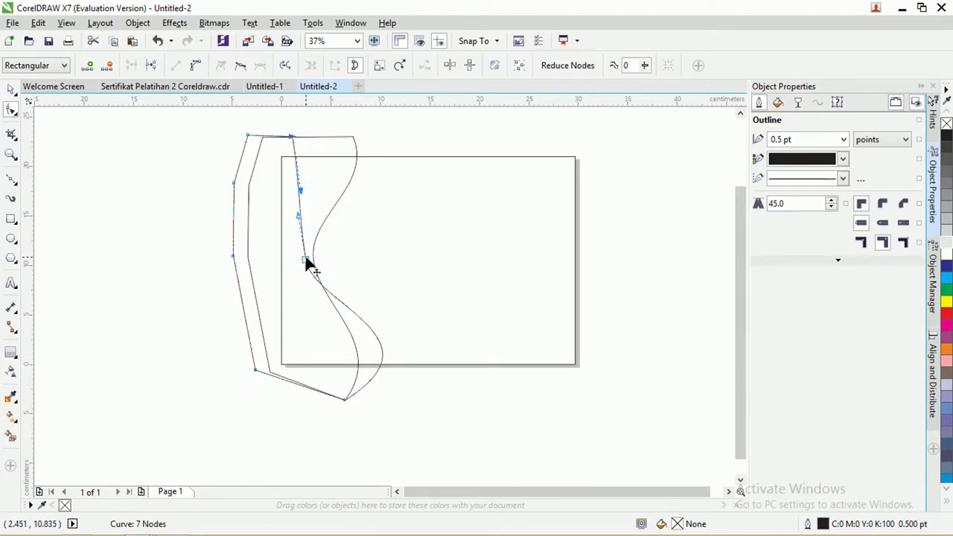
{"action": "left_click_drag", "start_coordinate": [307, 262], "coordinate": [294, 260]}
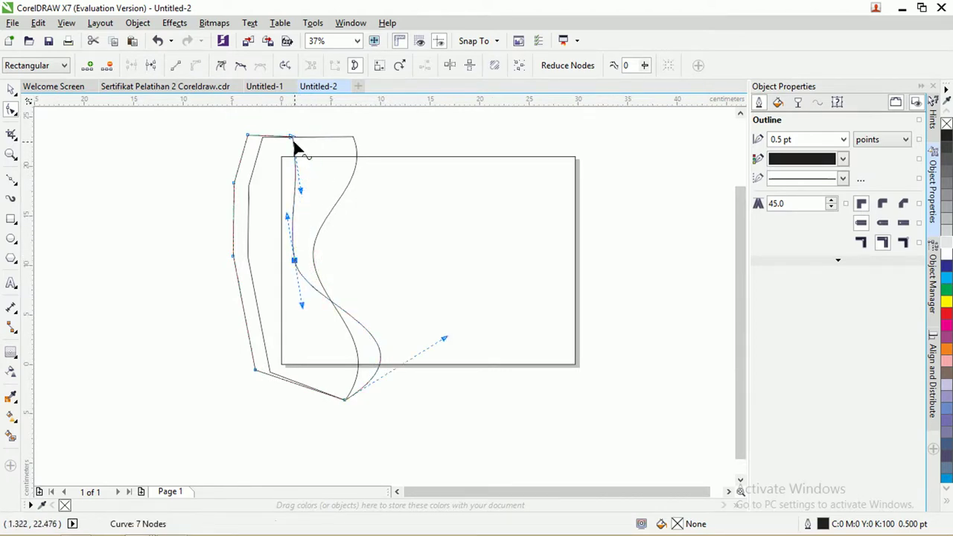
{"action": "left_click_drag", "start_coordinate": [304, 196], "coordinate": [313, 185]}
Step: Adjust the curve handle at the bottom node of the same shape to make its lower bulge steeper and narrower, then deselect it
{"action": "scroll", "coordinate": [293, 145], "scroll_direction": "up", "scroll_amount": 2}
{"action": "scroll", "coordinate": [298, 171], "scroll_direction": "down", "scroll_amount": 4}
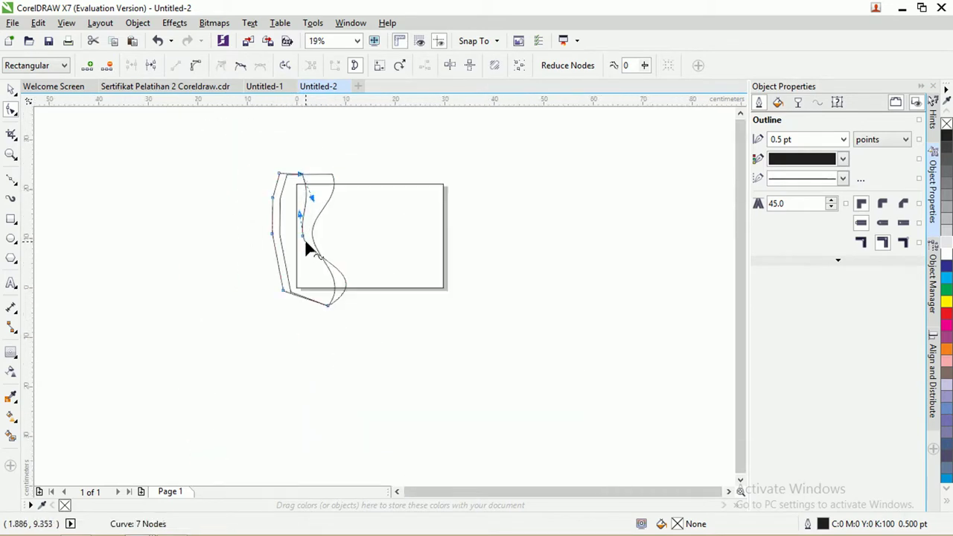
{"action": "scroll", "coordinate": [304, 236], "scroll_direction": "up", "scroll_amount": 2}
{"action": "left_click", "coordinate": [350, 371]}
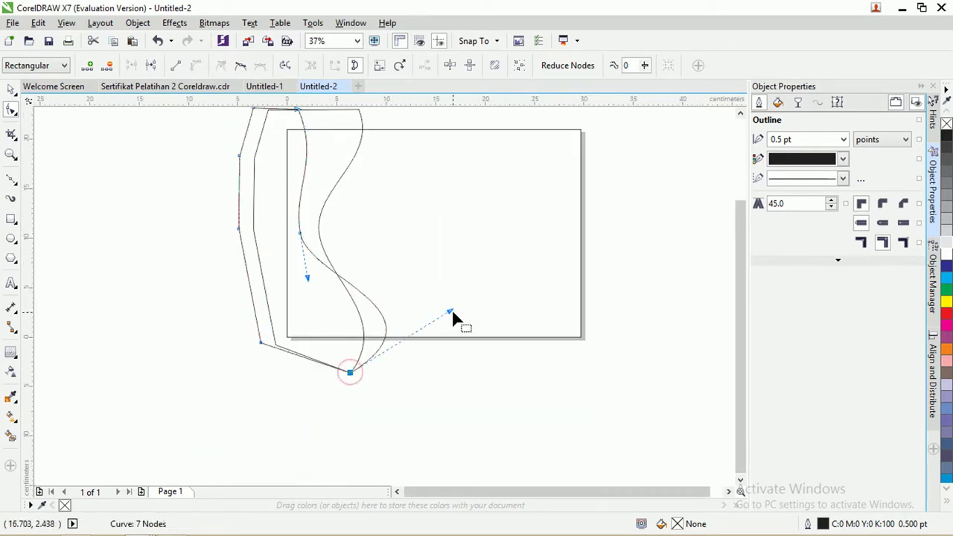
{"action": "left_click_drag", "start_coordinate": [452, 314], "coordinate": [431, 284]}
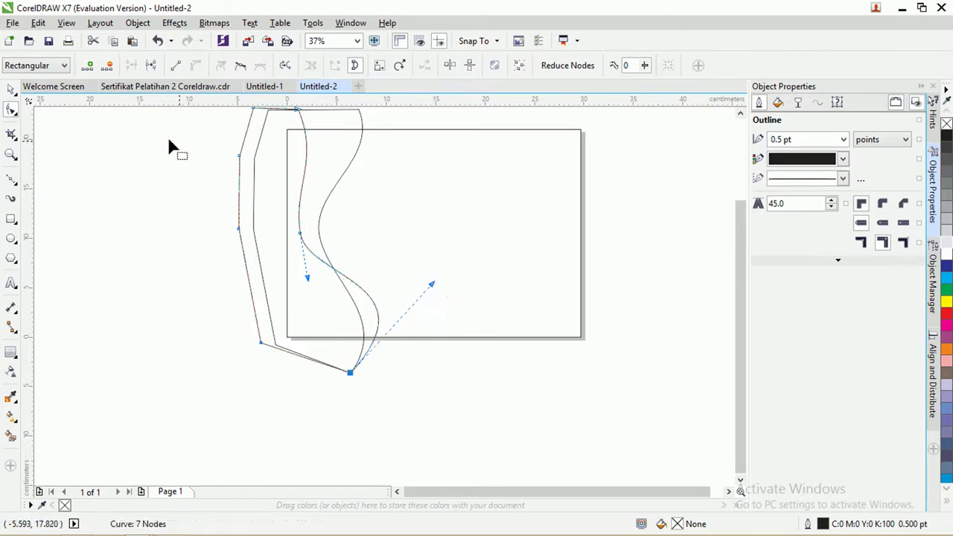
{"action": "left_click", "coordinate": [11, 89]}
{"action": "left_click", "coordinate": [111, 144]}
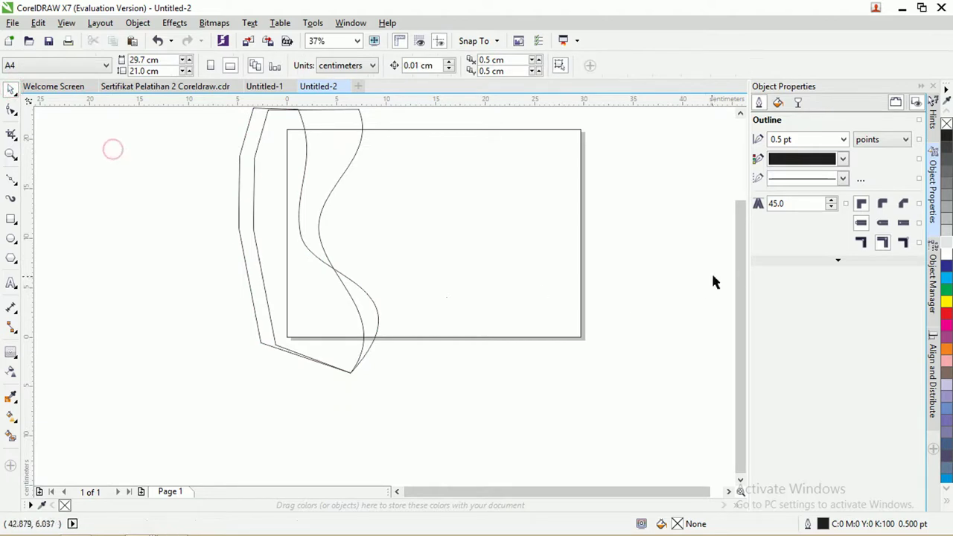
Step: Draw a tall ellipse about 12.8 by 25.6 cm over the curved shapes and shift it about 1.7 cm left
{"action": "scroll", "coordinate": [743, 269], "scroll_direction": "up", "scroll_amount": 2}
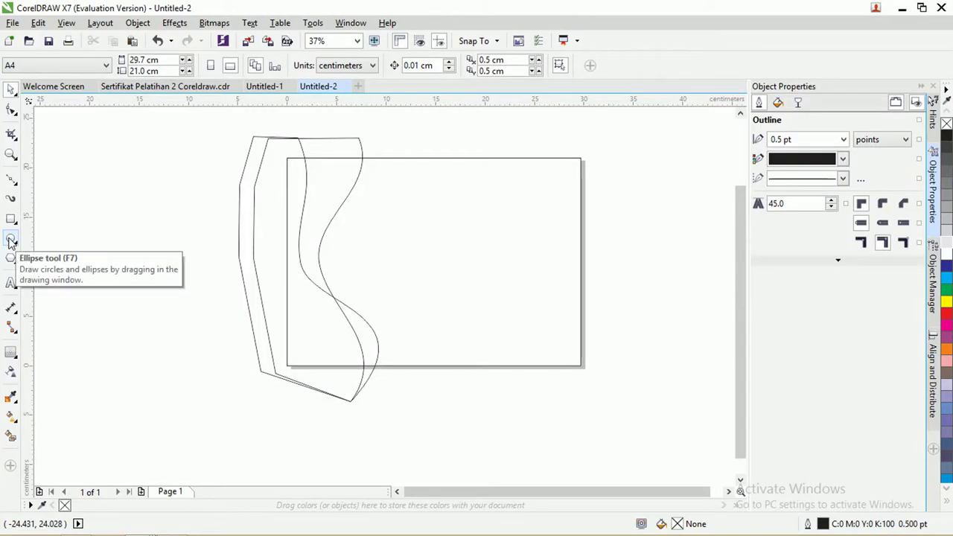
{"action": "left_click", "coordinate": [11, 239]}
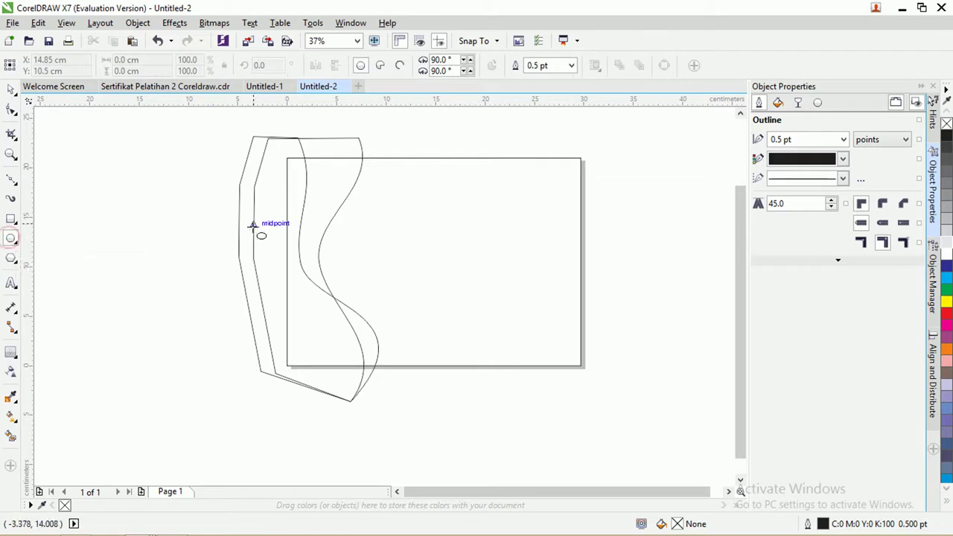
{"action": "left_click_drag", "start_coordinate": [224, 181], "coordinate": [353, 438]}
{"action": "left_click", "coordinate": [11, 89]}
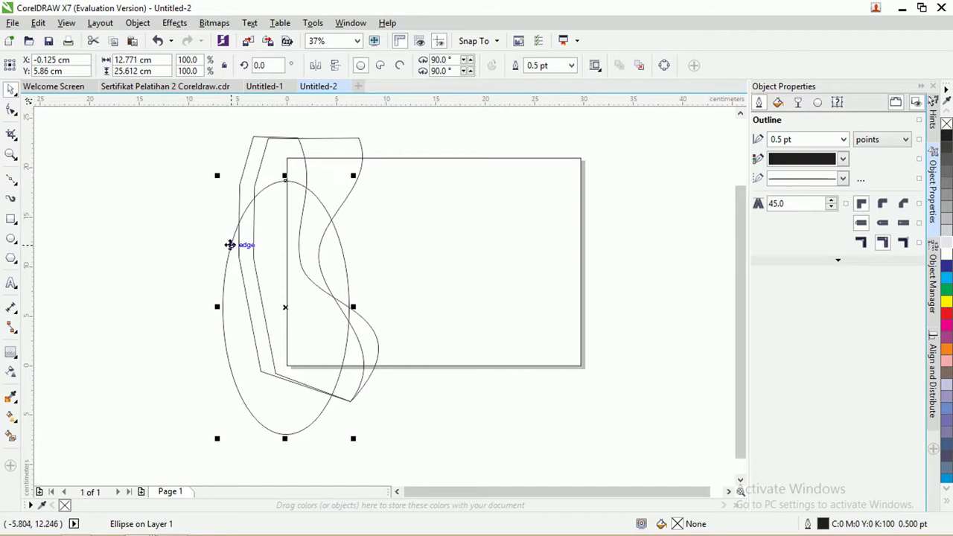
{"action": "left_click_drag", "start_coordinate": [230, 244], "coordinate": [214, 245]}
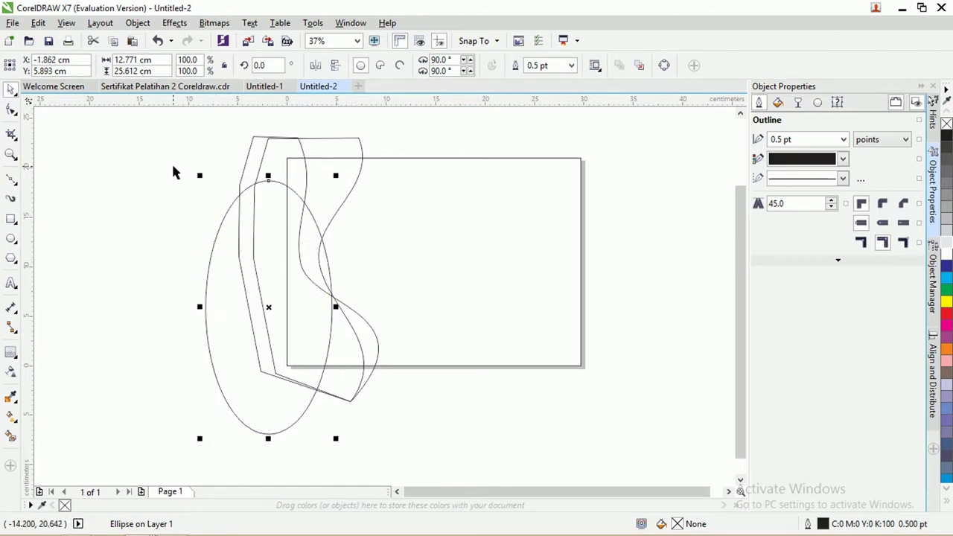
{"action": "scroll", "coordinate": [295, 192], "scroll_direction": "up", "scroll_amount": 2}
{"action": "scroll", "coordinate": [262, 183], "scroll_direction": "down", "scroll_amount": 2}
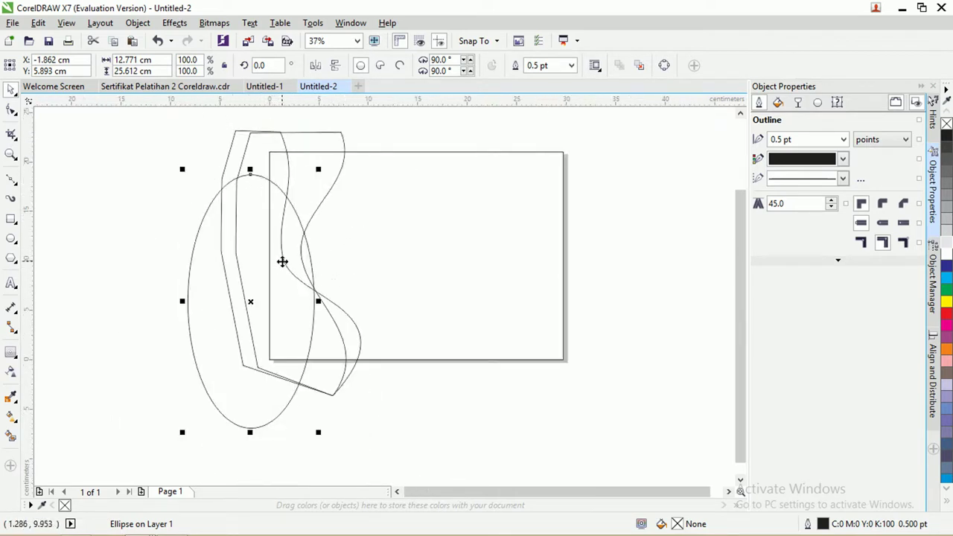
{"action": "scroll", "coordinate": [97, 331], "scroll_direction": "up", "scroll_amount": 2}
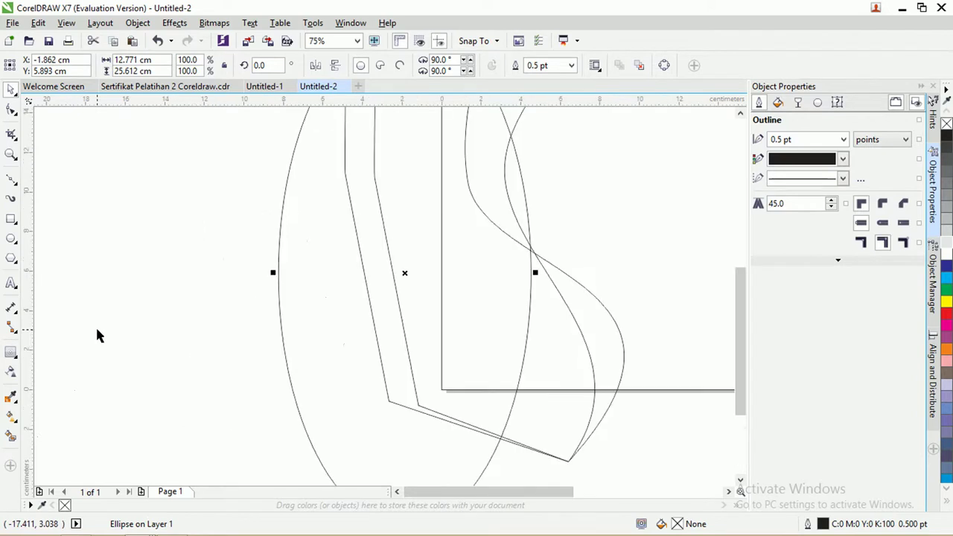
{"action": "scroll", "coordinate": [96, 332], "scroll_direction": "down", "scroll_amount": 2}
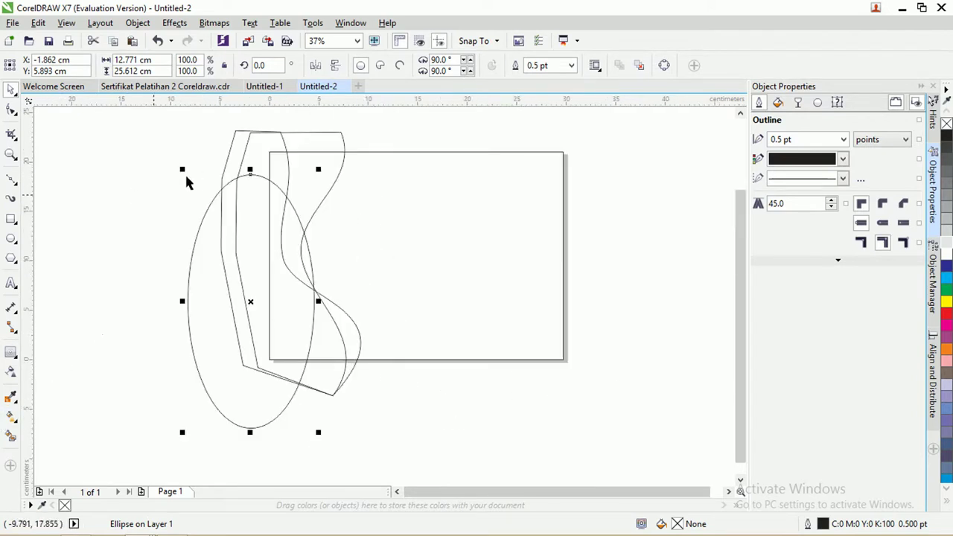
{"action": "left_click", "coordinate": [11, 416]}
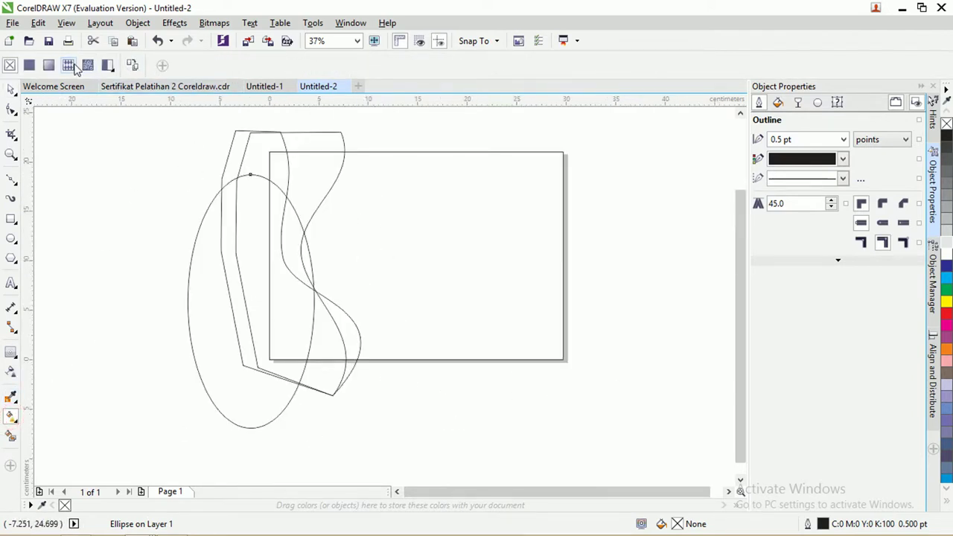
{"action": "left_click", "coordinate": [12, 438]}
{"action": "left_click", "coordinate": [154, 66]}
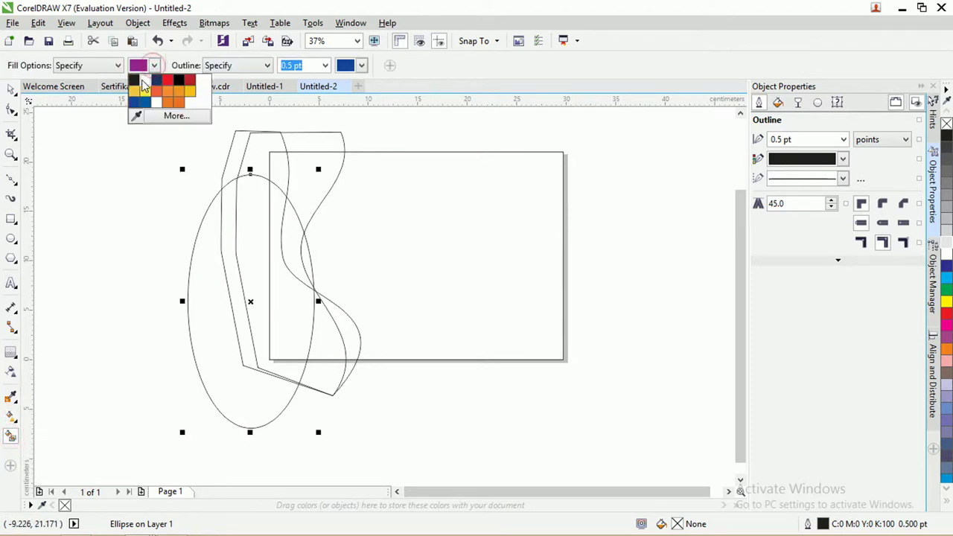
{"action": "left_click", "coordinate": [146, 84]}
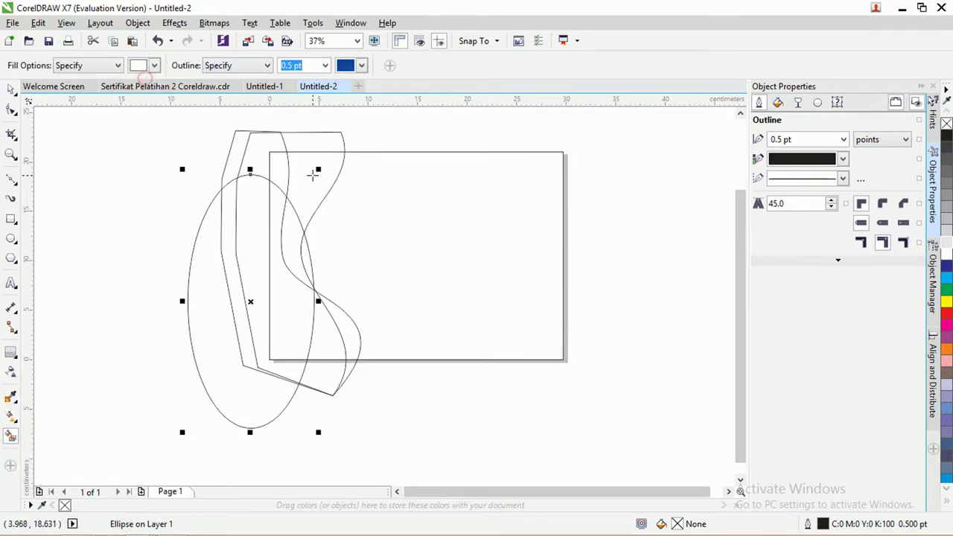
{"action": "scroll", "coordinate": [313, 170], "scroll_direction": "up", "scroll_amount": 1}
{"action": "scroll", "coordinate": [311, 168], "scroll_direction": "down", "scroll_amount": 1}
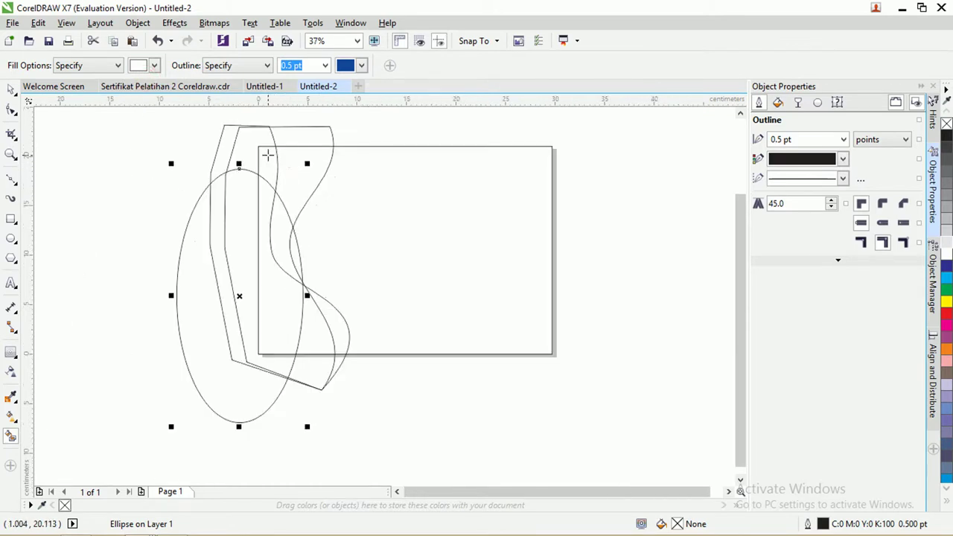
{"action": "left_click", "coordinate": [268, 154]}
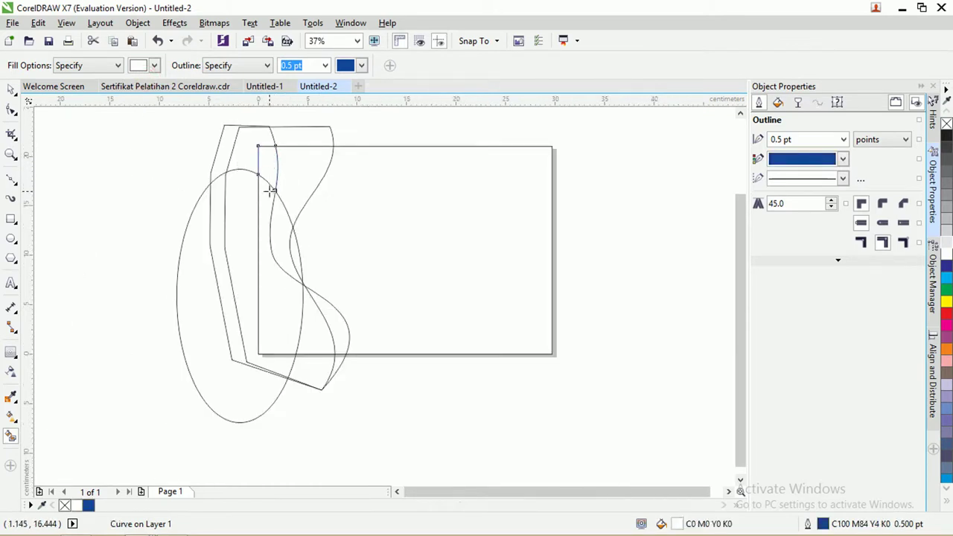
{"action": "key", "text": "ctrl+z"}
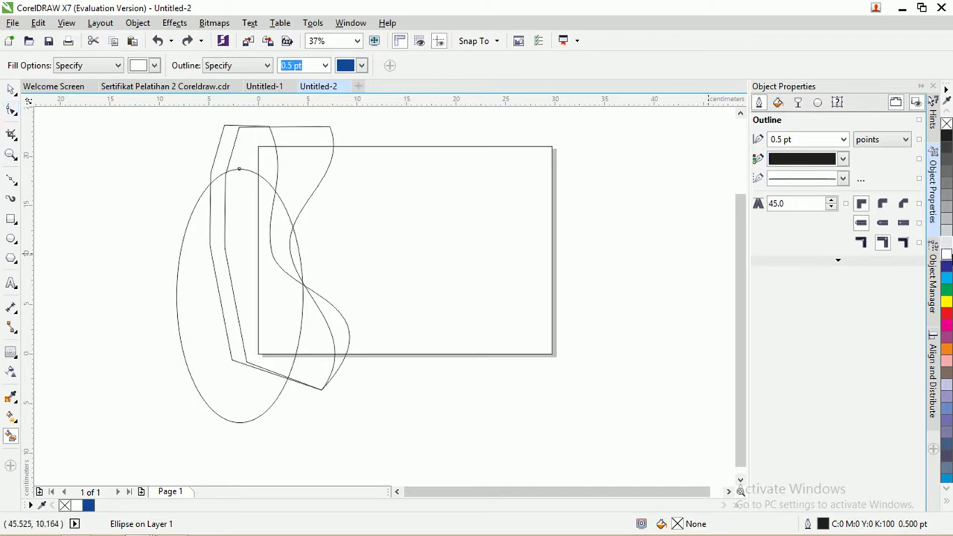
{"action": "left_click", "coordinate": [946, 171]}
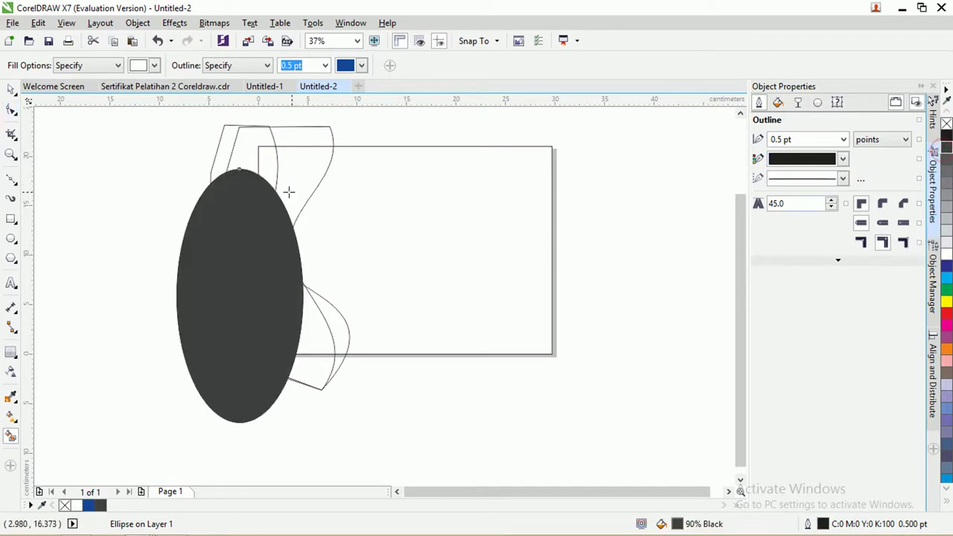
{"action": "key", "text": "ctrl+z"}
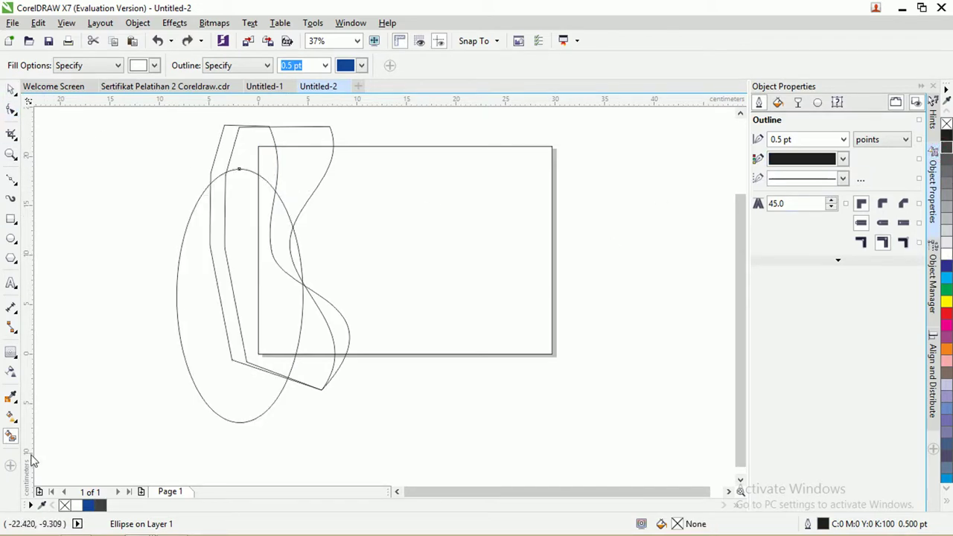
Step: Smart Fill the page areas enclosed by the outer left curve with black, from the narrow upper strip to the full lower bulge
{"action": "left_click", "coordinate": [154, 65]}
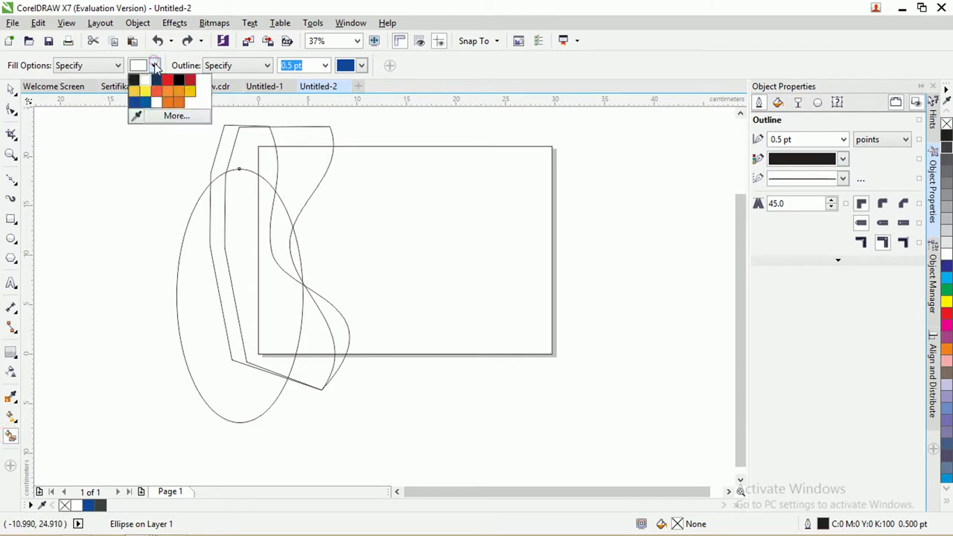
{"action": "left_click", "coordinate": [137, 80]}
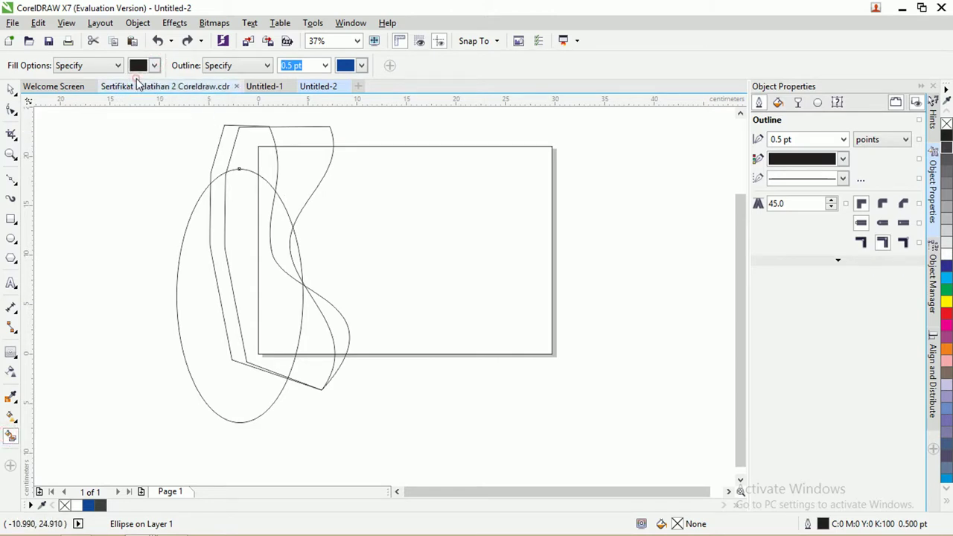
{"action": "left_click", "coordinate": [269, 161]}
{"action": "left_click", "coordinate": [265, 193]}
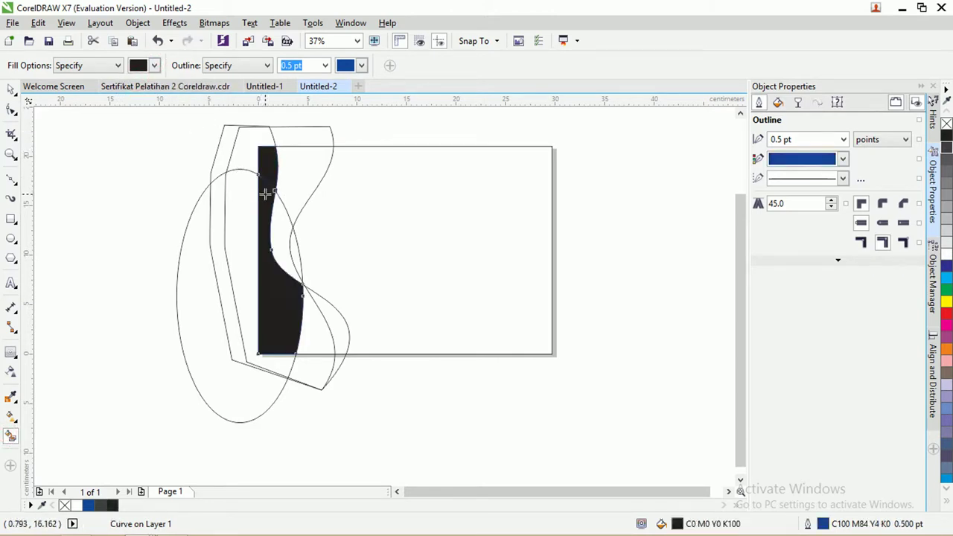
{"action": "left_click", "coordinate": [317, 320]}
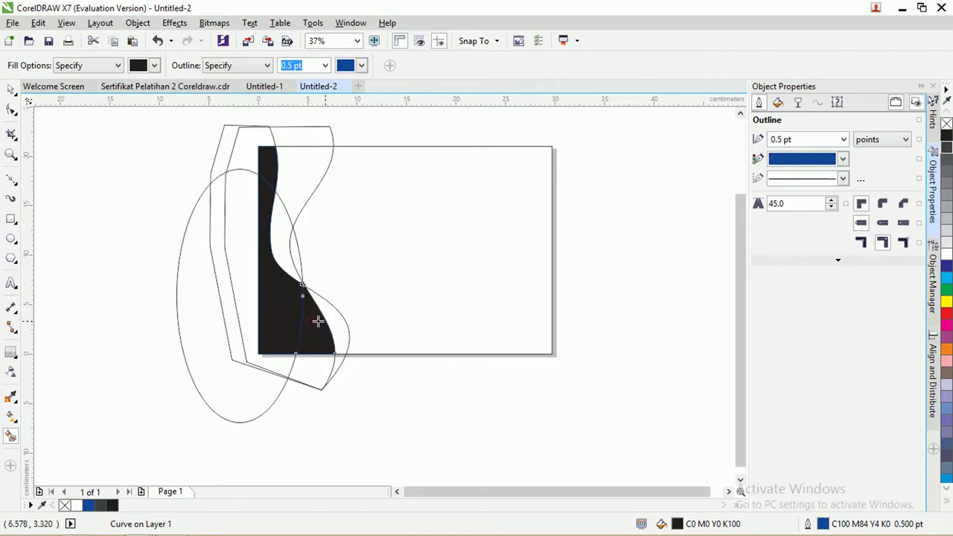
{"action": "left_click", "coordinate": [332, 321]}
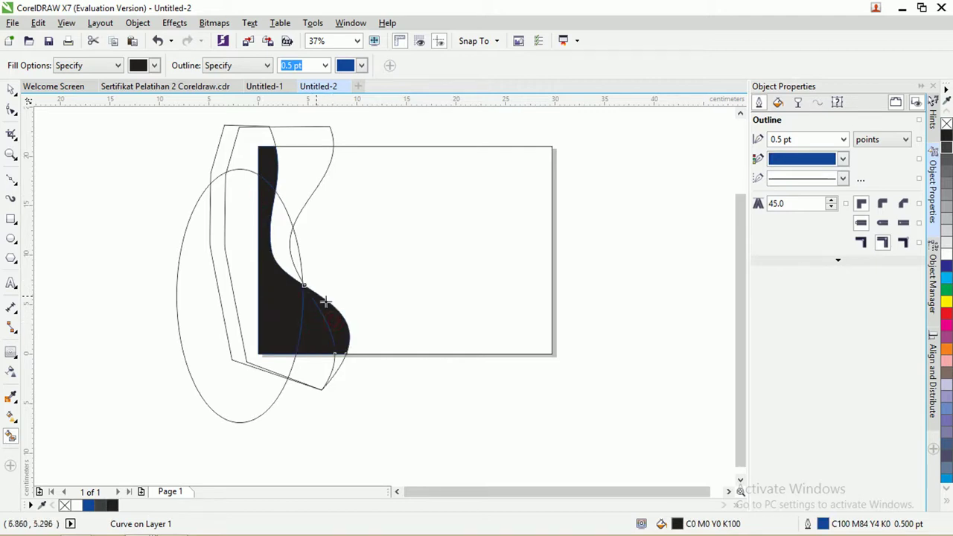
Step: Weld the four black filled pieces into one shape and move it about 17.3 cm to the right
{"action": "left_click", "coordinate": [11, 88]}
{"action": "left_click", "coordinate": [266, 166]}
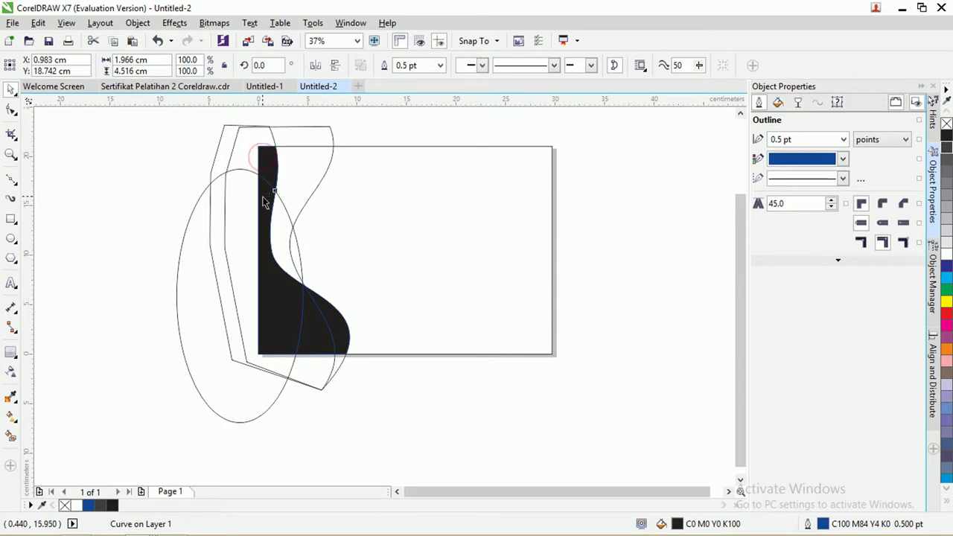
{"action": "left_click", "coordinate": [266, 200], "text": "shift"}
{"action": "left_click", "coordinate": [319, 324], "text": "shift"}
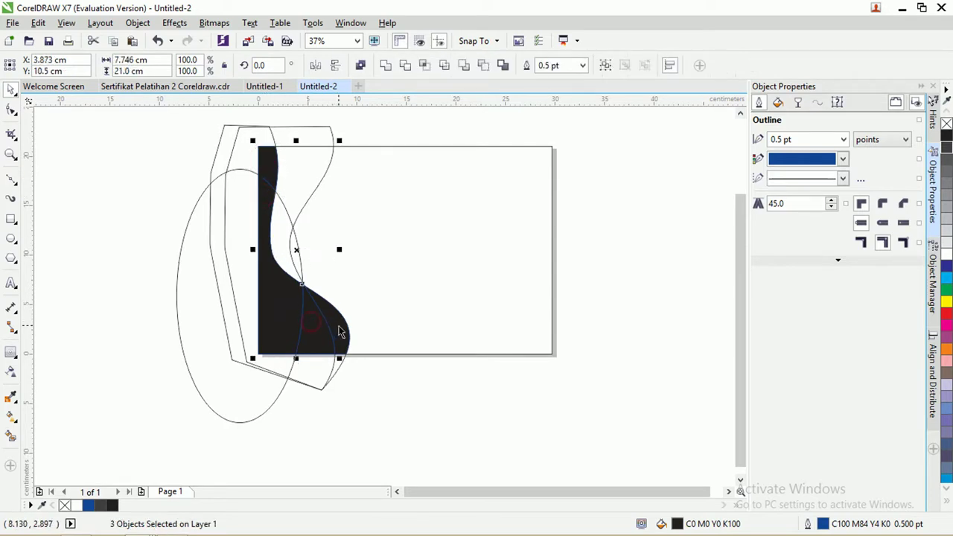
{"action": "left_click", "coordinate": [340, 331], "text": "shift"}
{"action": "left_click", "coordinate": [385, 65]}
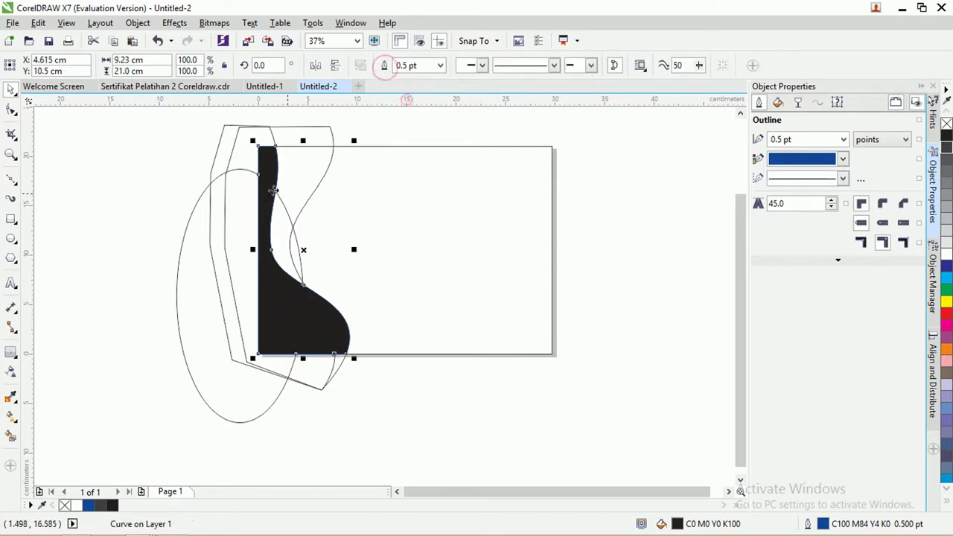
{"action": "left_click", "coordinate": [384, 126]}
{"action": "left_click_drag", "start_coordinate": [276, 273], "coordinate": [446, 273]}
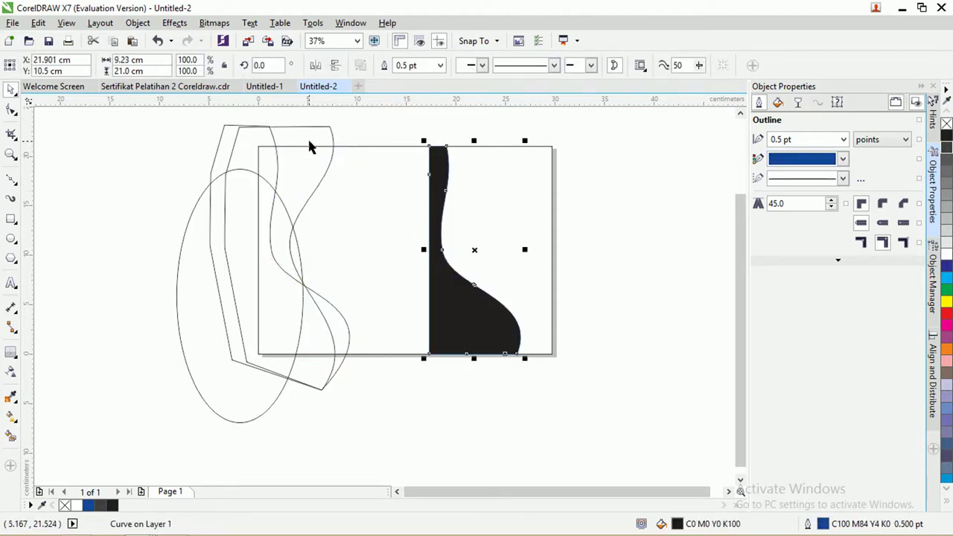
Step: Smart Fill the page areas enclosed by the wider-topped curve with black, from the page's top edge to its bottom edge
{"action": "scroll", "coordinate": [311, 147], "scroll_direction": "up", "scroll_amount": 2}
{"action": "scroll", "coordinate": [304, 155], "scroll_direction": "down", "scroll_amount": 2}
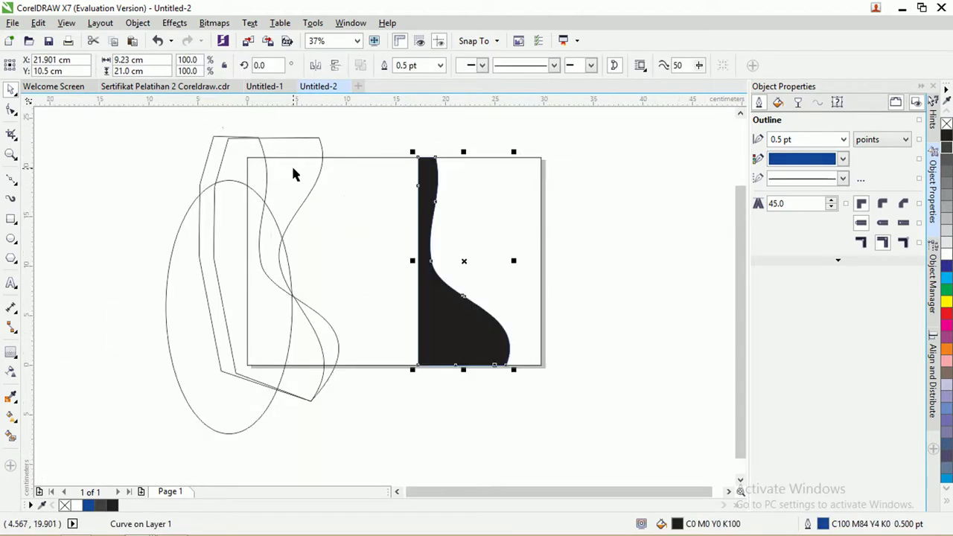
{"action": "left_click", "coordinate": [11, 435]}
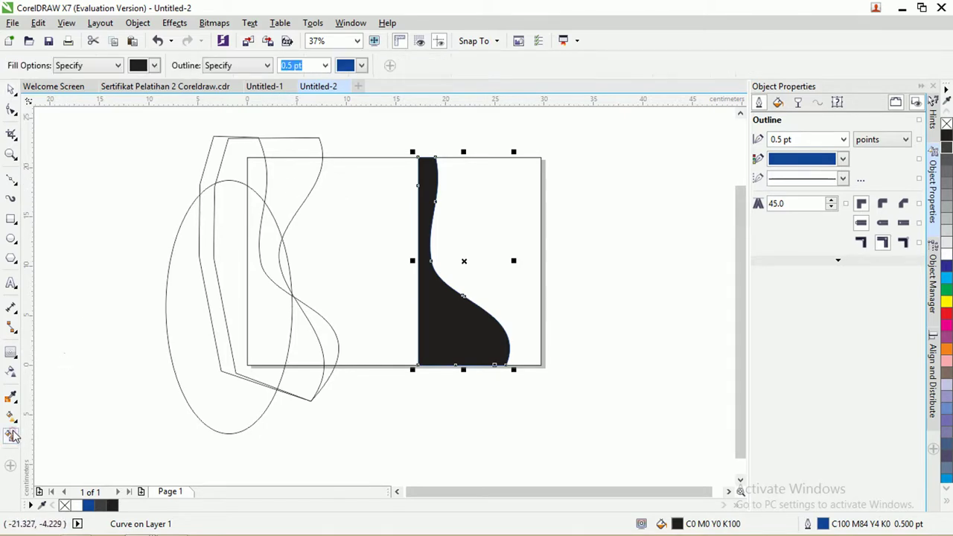
{"action": "left_click", "coordinate": [301, 173]}
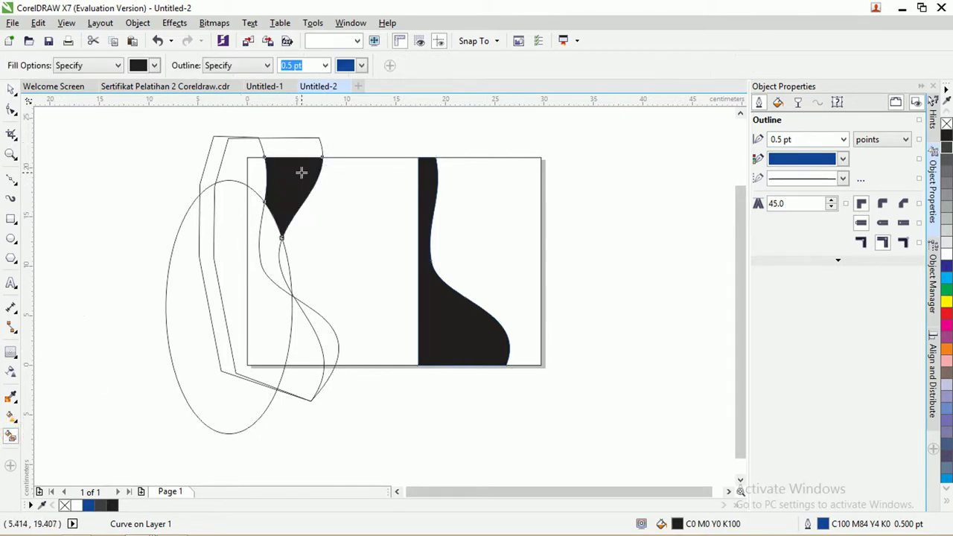
{"action": "left_click", "coordinate": [257, 175]}
{"action": "left_click", "coordinate": [255, 210]}
{"action": "left_click", "coordinate": [270, 228]}
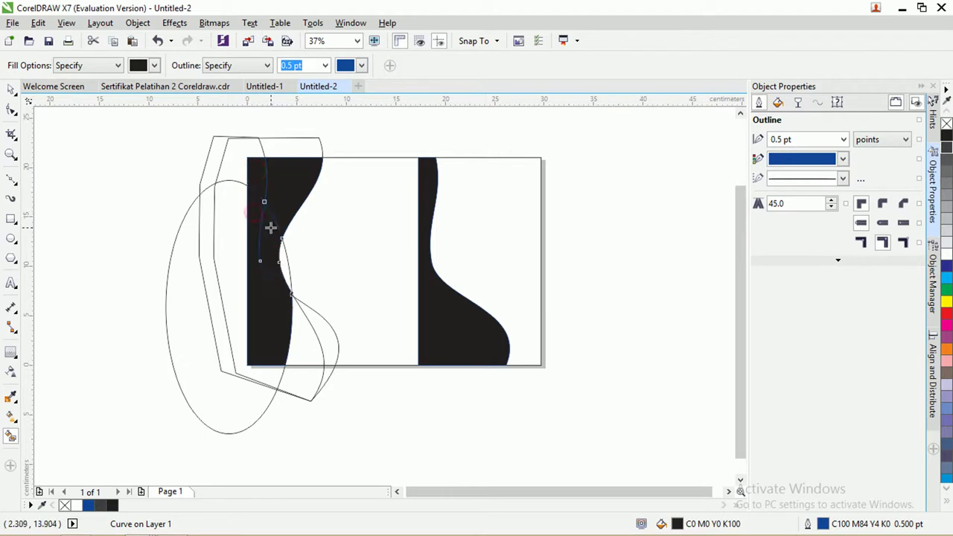
{"action": "left_click", "coordinate": [302, 342]}
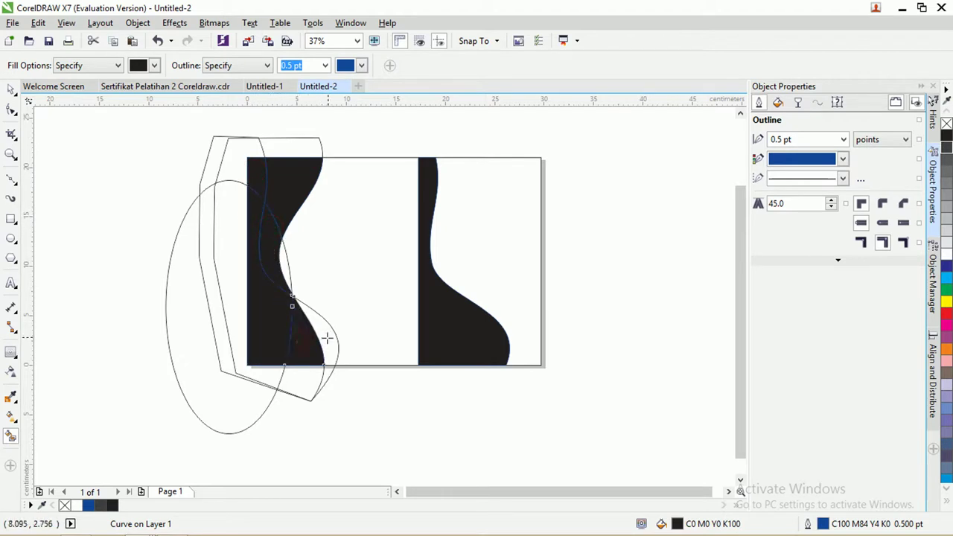
Step: Undo the stray Smart Fill beside the wider-topped curve's lower bulge and clear the selection
{"action": "left_click", "coordinate": [327, 339]}
{"action": "key", "text": "ctrl+z"}
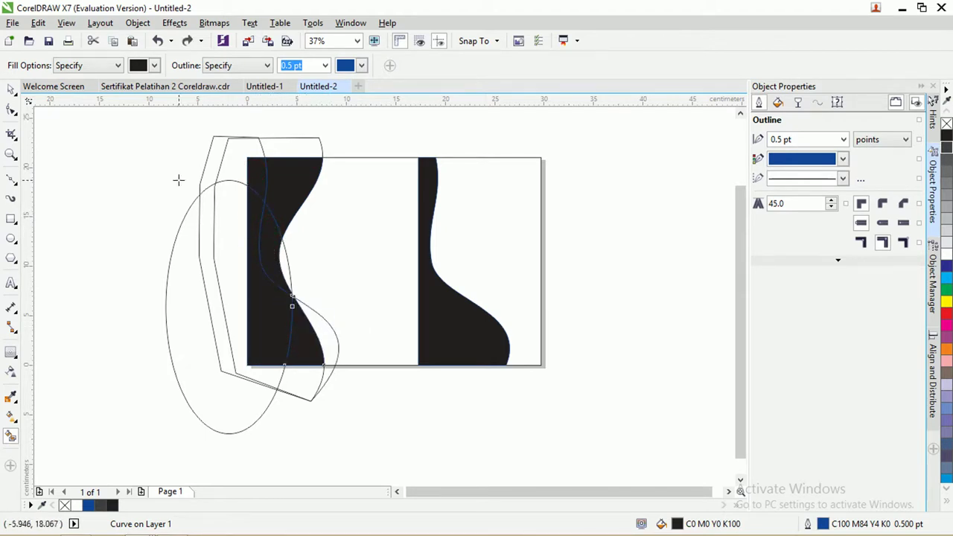
{"action": "left_click", "coordinate": [10, 89]}
{"action": "left_click", "coordinate": [144, 201]}
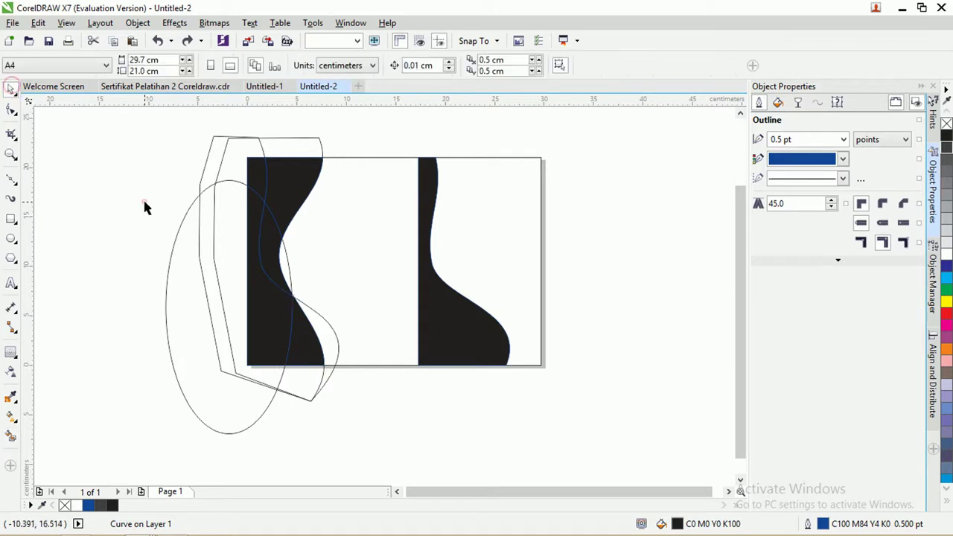
Step: Move all black pieces enclosed by the wider-topped curve about 9.2 cm to the right and weld them into one shape
{"action": "left_click", "coordinate": [302, 332]}
{"action": "left_click", "coordinate": [271, 311], "text": "shift"}
{"action": "left_click", "coordinate": [293, 171], "text": "shift"}
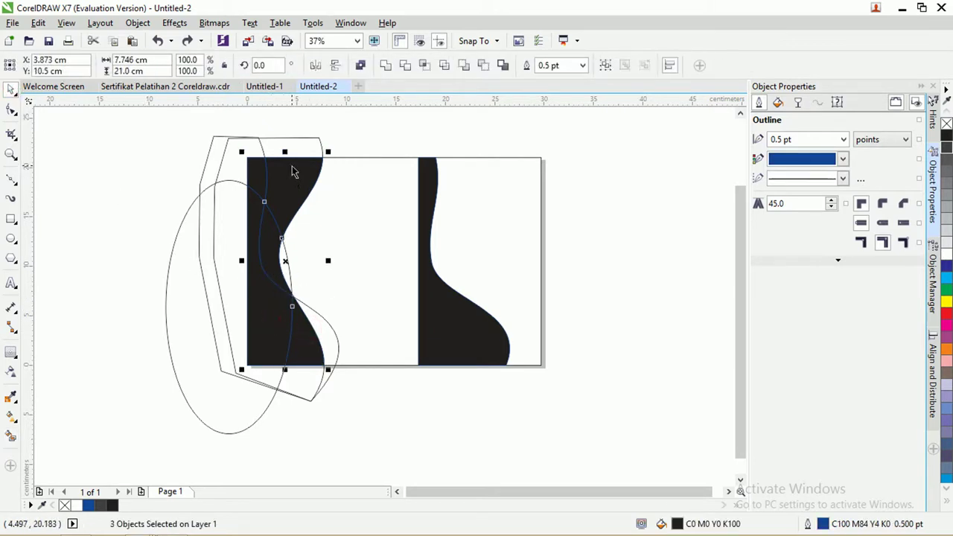
{"action": "left_click", "coordinate": [276, 171], "text": "shift"}
{"action": "left_click_drag", "start_coordinate": [276, 170], "coordinate": [363, 177]}
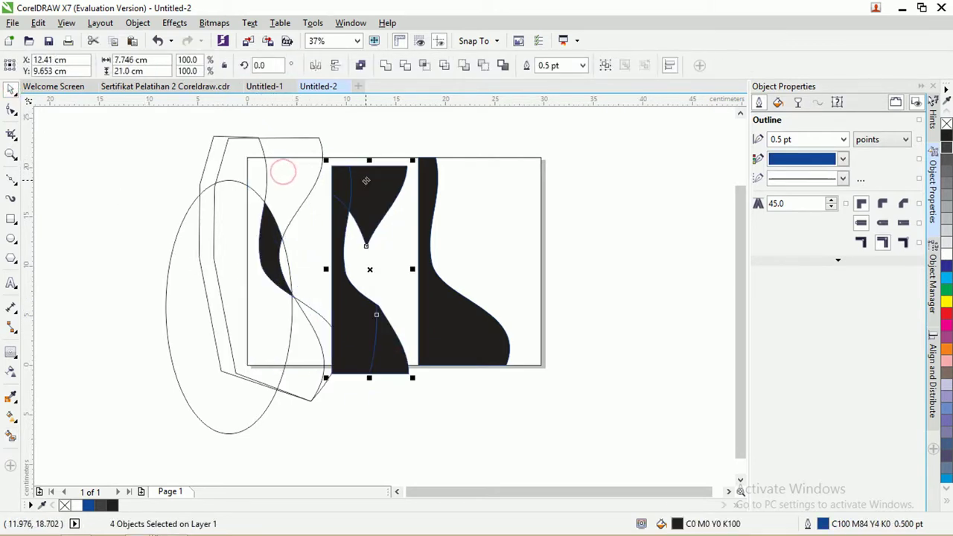
{"action": "key", "text": "ctrl+z"}
{"action": "left_click_drag", "start_coordinate": [295, 181], "coordinate": [383, 169]}
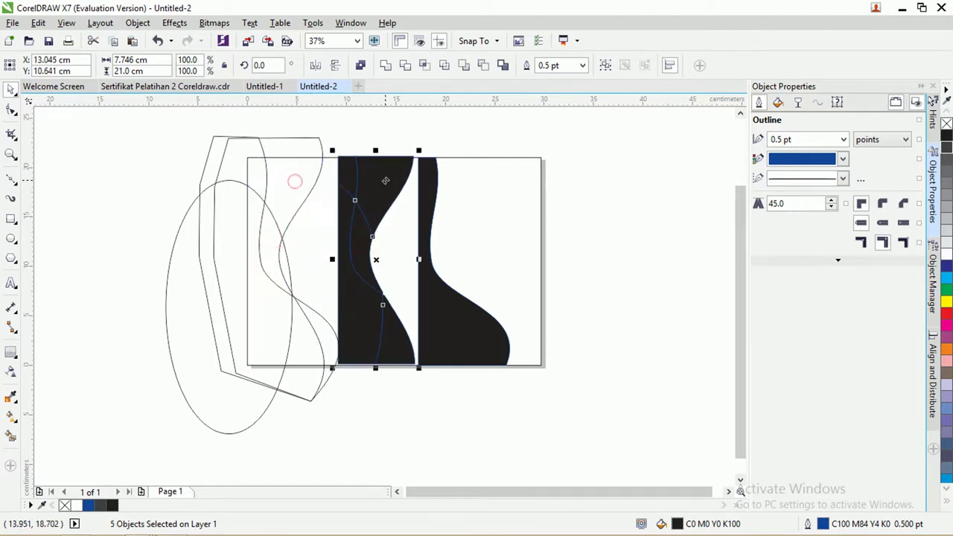
{"action": "left_click", "coordinate": [386, 66]}
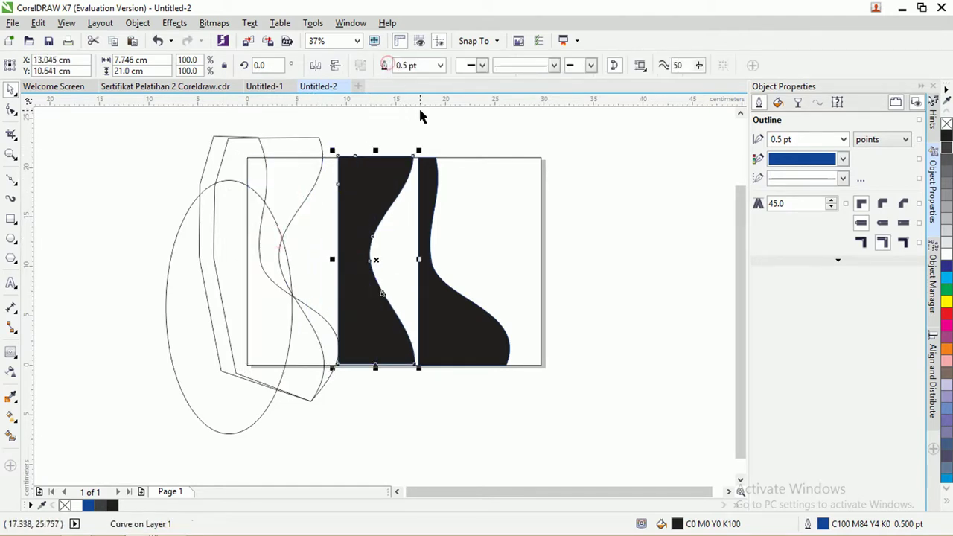
{"action": "left_click", "coordinate": [419, 108]}
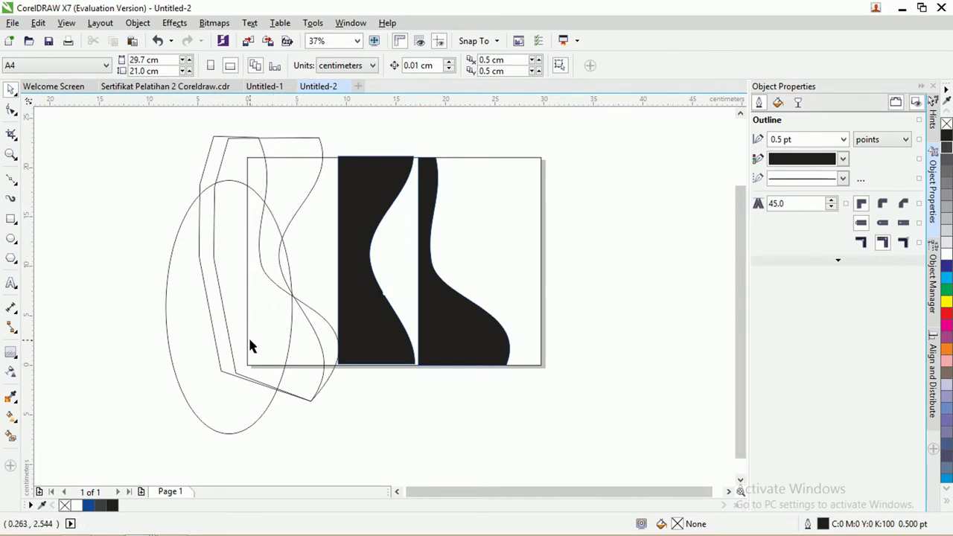
Step: Intersect the tall ellipse with the page-sized rectangle and fill the resulting piece with black
{"action": "left_click", "coordinate": [283, 370]}
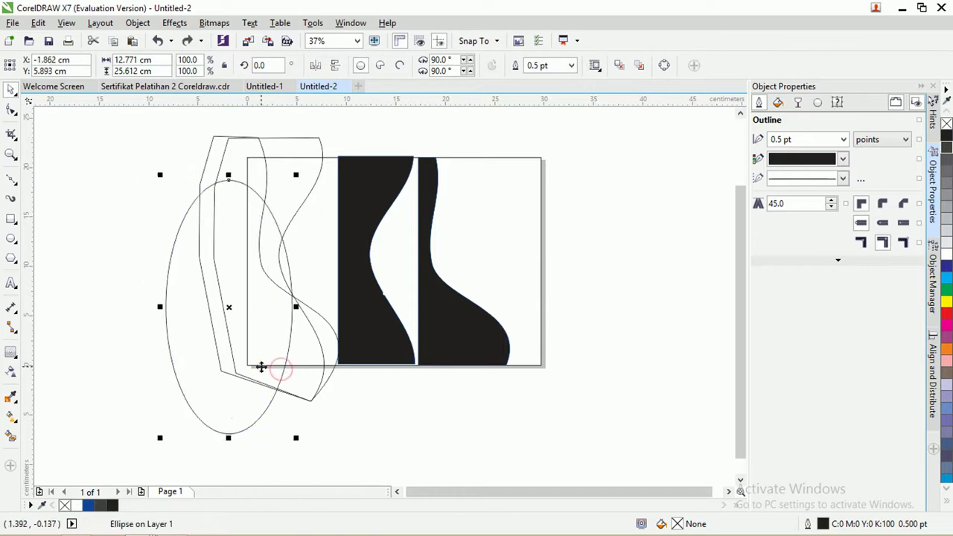
{"action": "left_click", "coordinate": [500, 158], "text": "shift"}
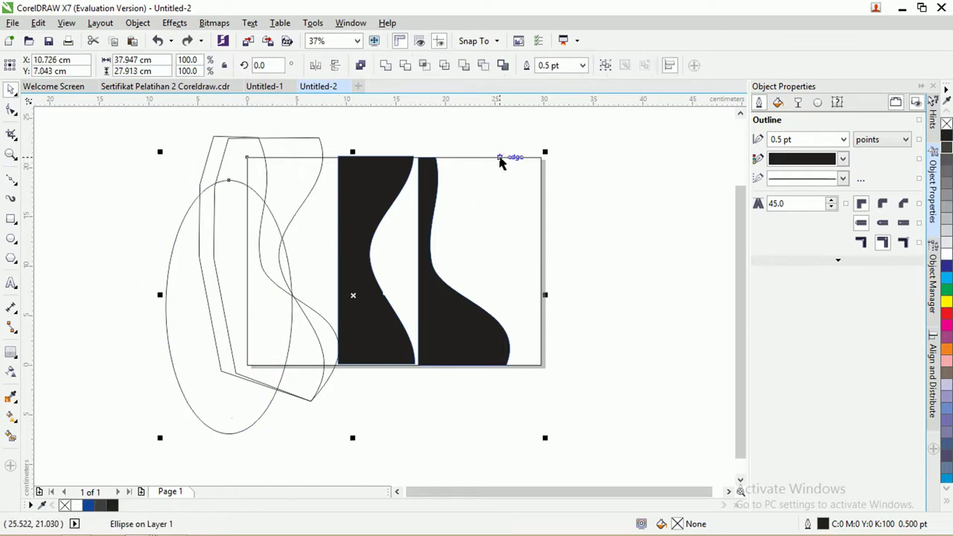
{"action": "left_click", "coordinate": [423, 65]}
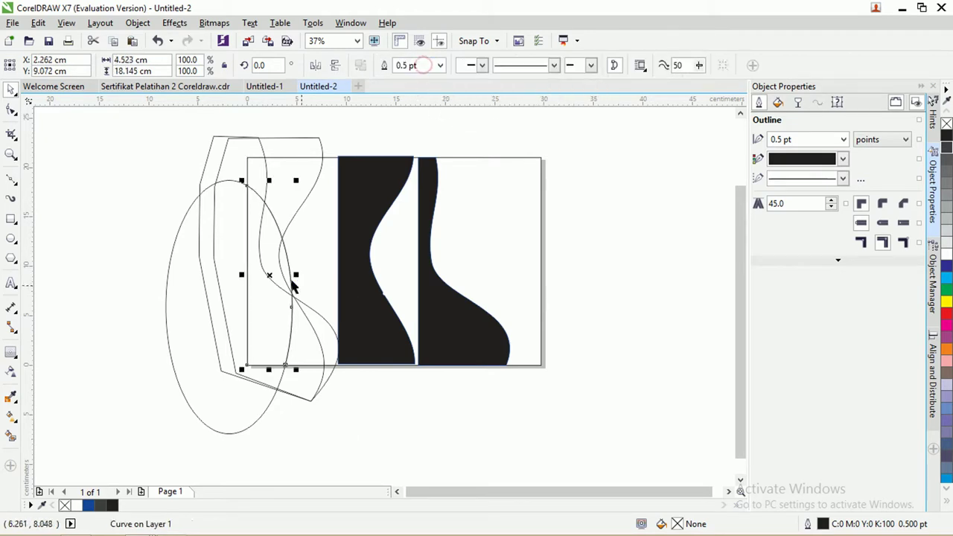
{"action": "left_click", "coordinate": [112, 506]}
{"action": "left_click", "coordinate": [68, 379]}
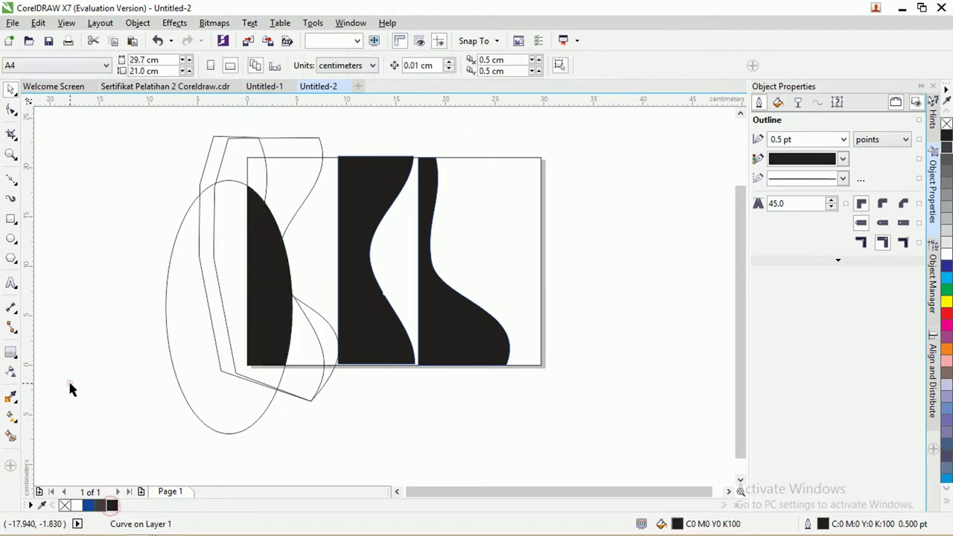
Step: Delete the two curved construction outlines and the original ellipse, keeping the black shapes
{"action": "left_click", "coordinate": [260, 145]}
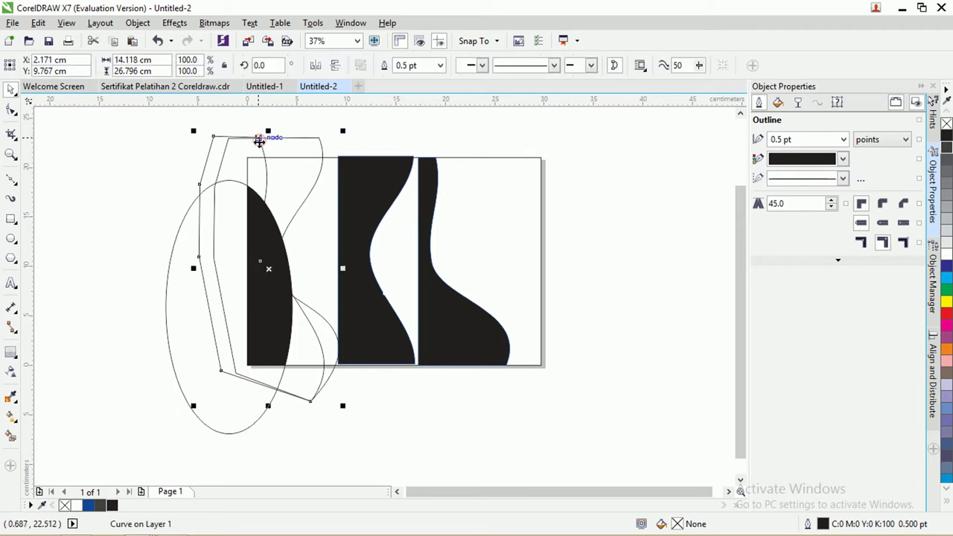
{"action": "left_click", "coordinate": [302, 122]}
{"action": "left_click_drag", "start_coordinate": [180, 130], "coordinate": [333, 158]}
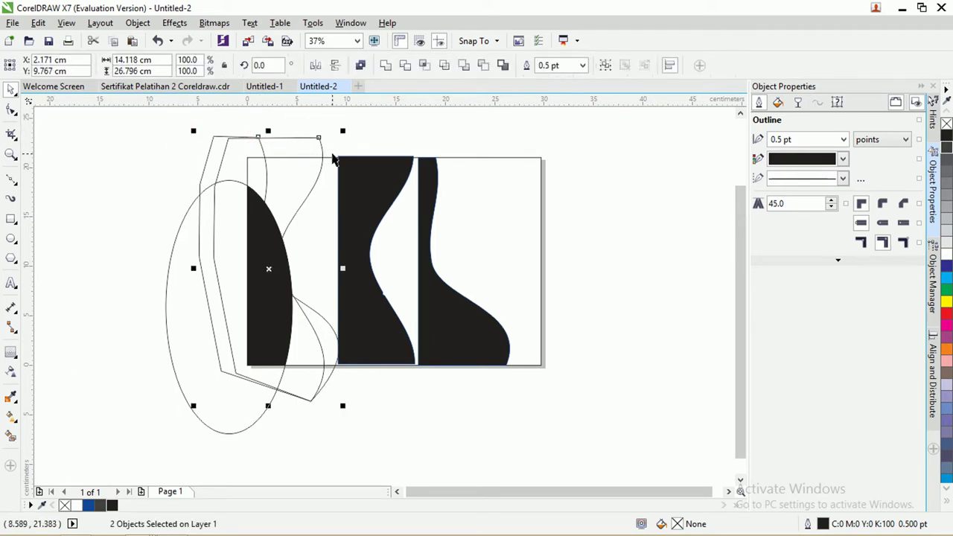
{"action": "key", "text": "Delete"}
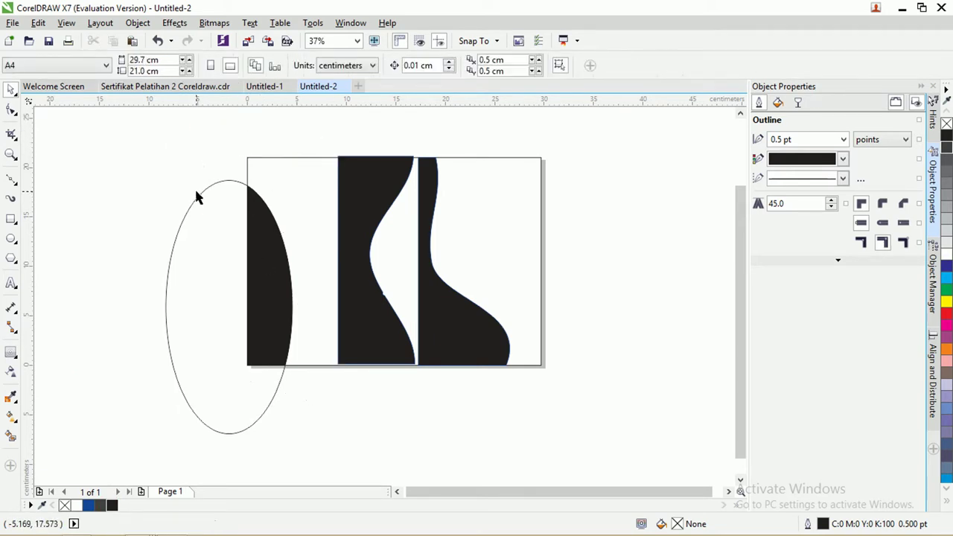
{"action": "left_click", "coordinate": [197, 197]}
{"action": "key", "text": "Delete"}
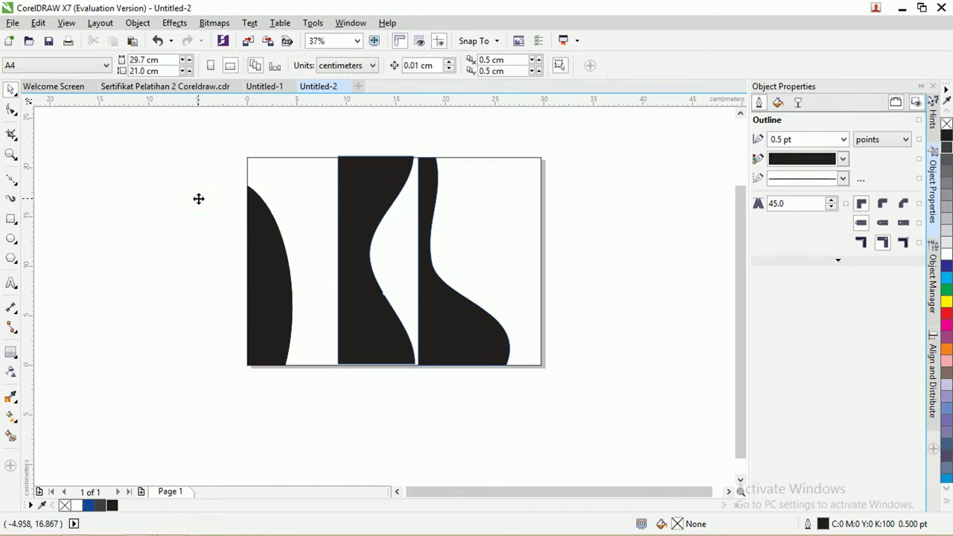
Step: Remove the outline from the three black shapes and the page-sized rectangle
{"action": "left_click_drag", "start_coordinate": [618, 395], "coordinate": [205, 154]}
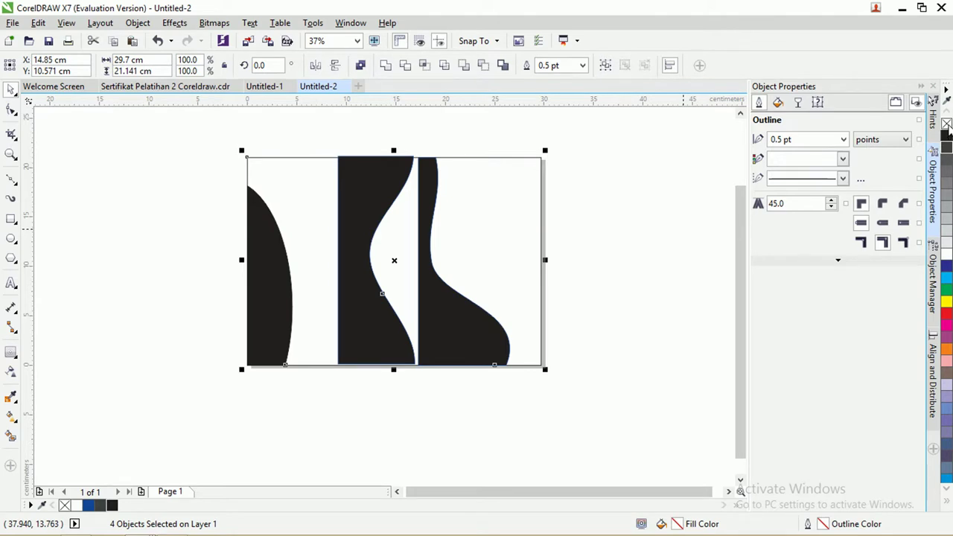
{"action": "right_click", "coordinate": [946, 124]}
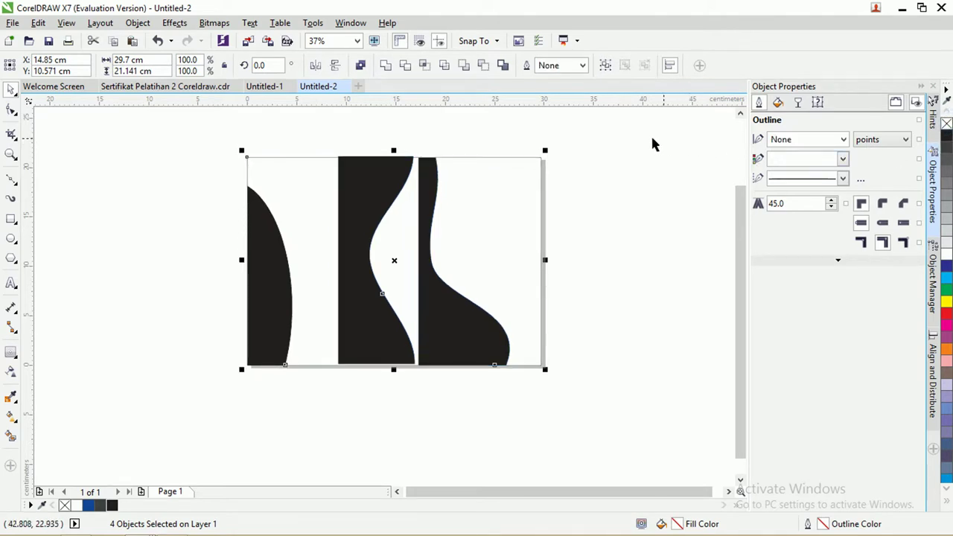
{"action": "left_click", "coordinate": [619, 184]}
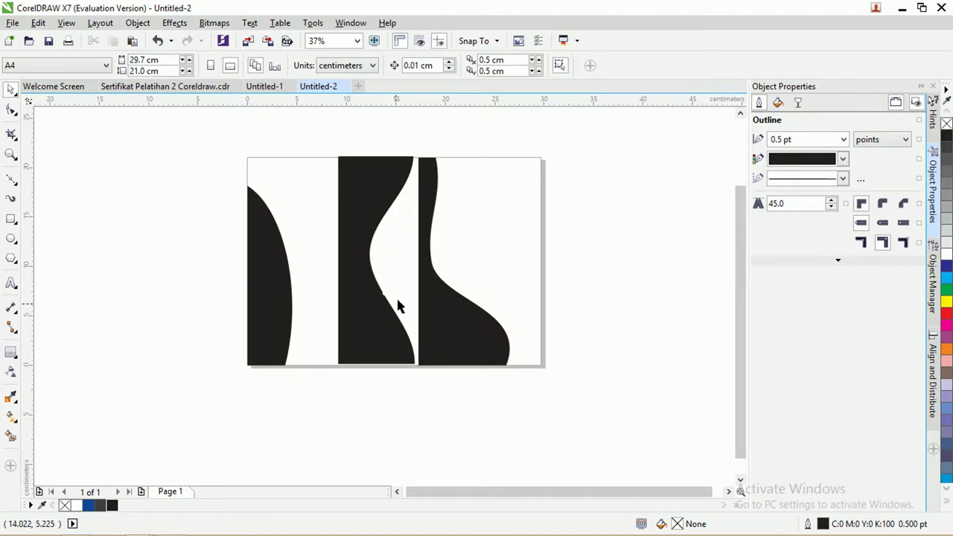
Step: Smooth the small notch on the middle black shape's wavy edge by reshaping the curve at its nodes
{"action": "scroll", "coordinate": [365, 293], "scroll_direction": "up", "scroll_amount": 2}
{"action": "left_click", "coordinate": [383, 321]}
{"action": "key", "text": "F10"}
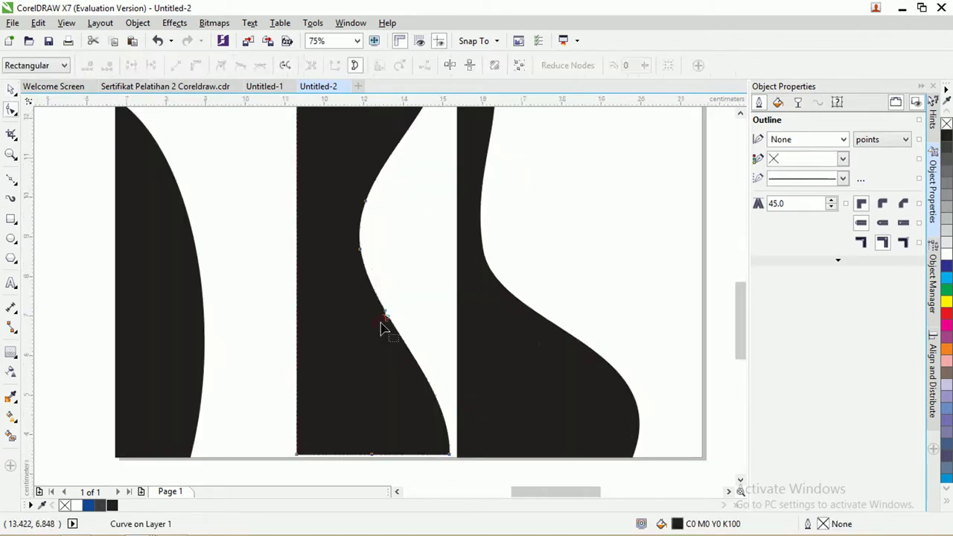
{"action": "scroll", "coordinate": [380, 325], "scroll_direction": "up", "scroll_amount": 3}
{"action": "double_click", "coordinate": [400, 293]}
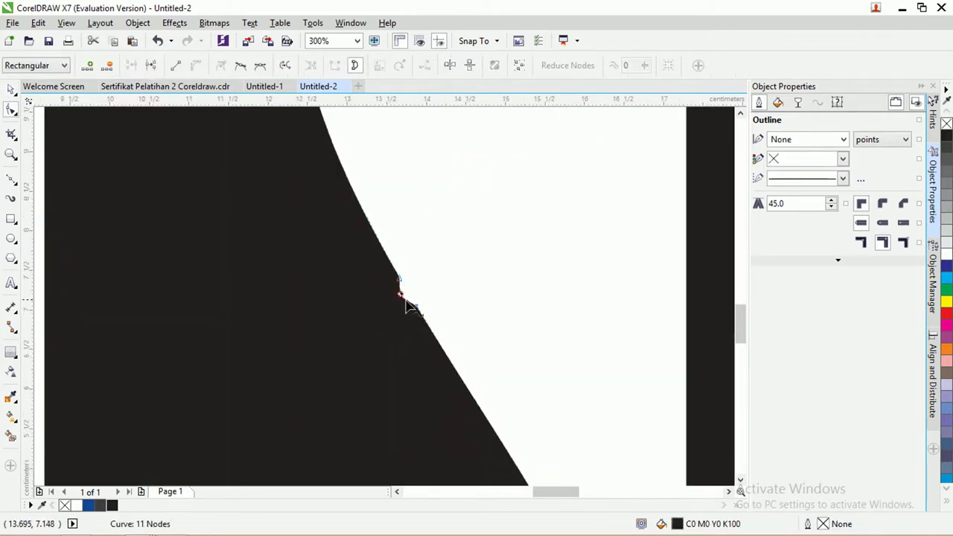
{"action": "left_click", "coordinate": [399, 280]}
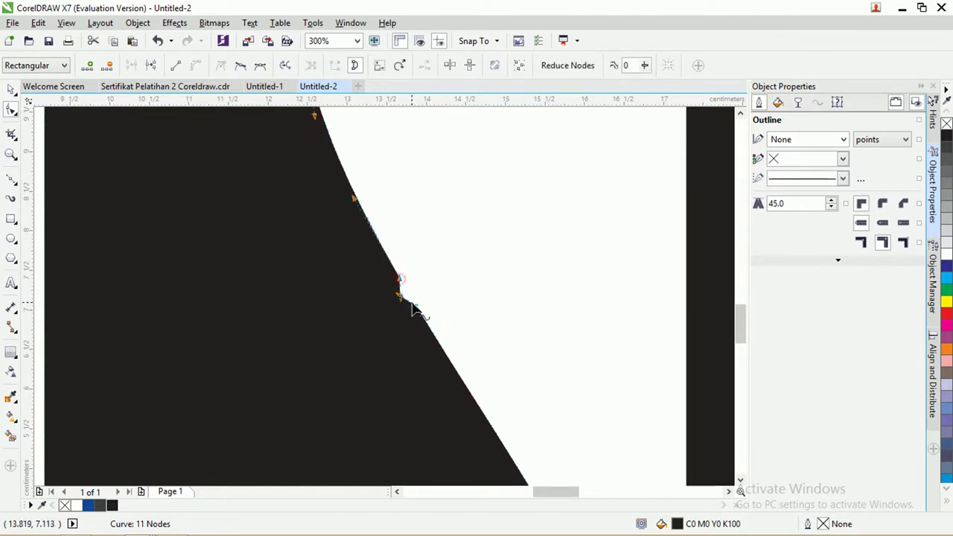
{"action": "scroll", "coordinate": [406, 305], "scroll_direction": "up", "scroll_amount": 2}
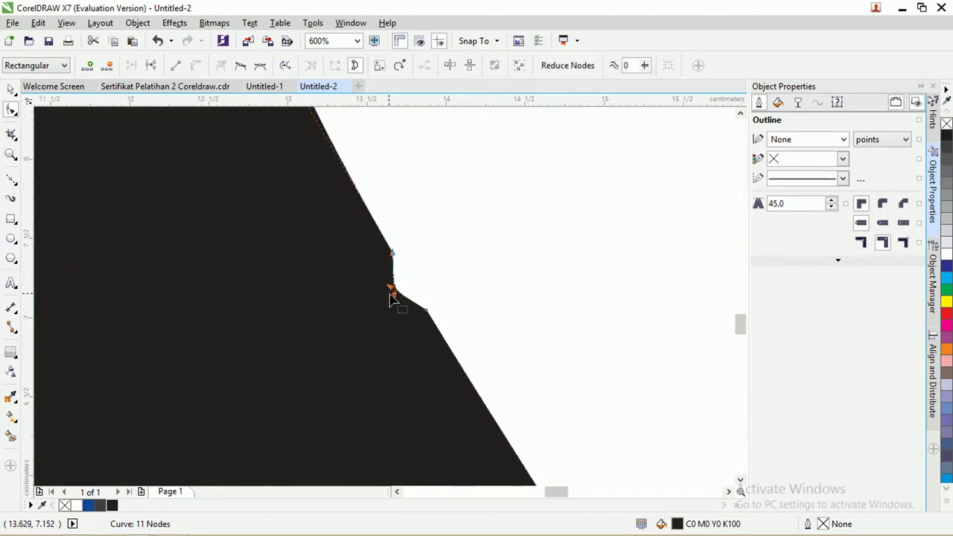
{"action": "left_click_drag", "start_coordinate": [394, 295], "coordinate": [434, 282]}
{"action": "scroll", "coordinate": [428, 276], "scroll_direction": "down", "scroll_amount": 6}
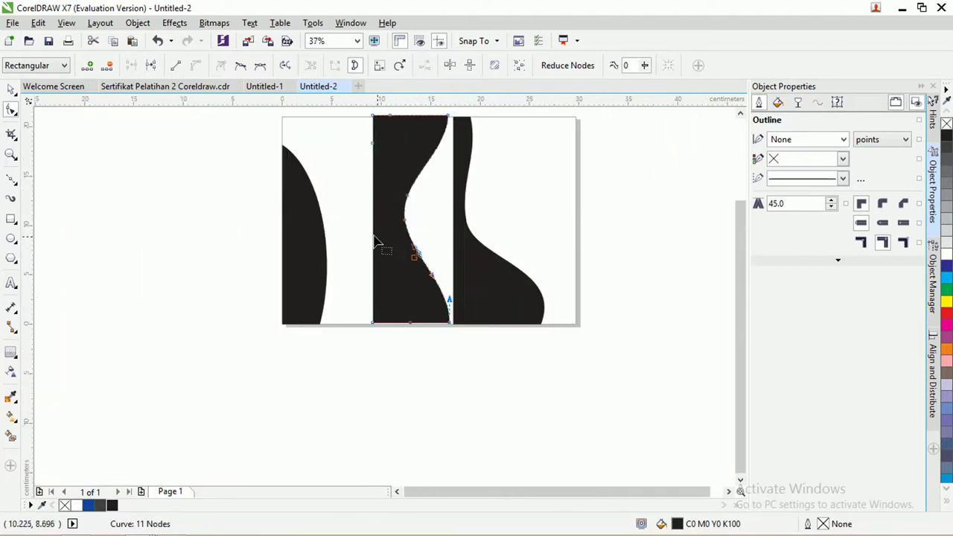
{"action": "left_click", "coordinate": [10, 89]}
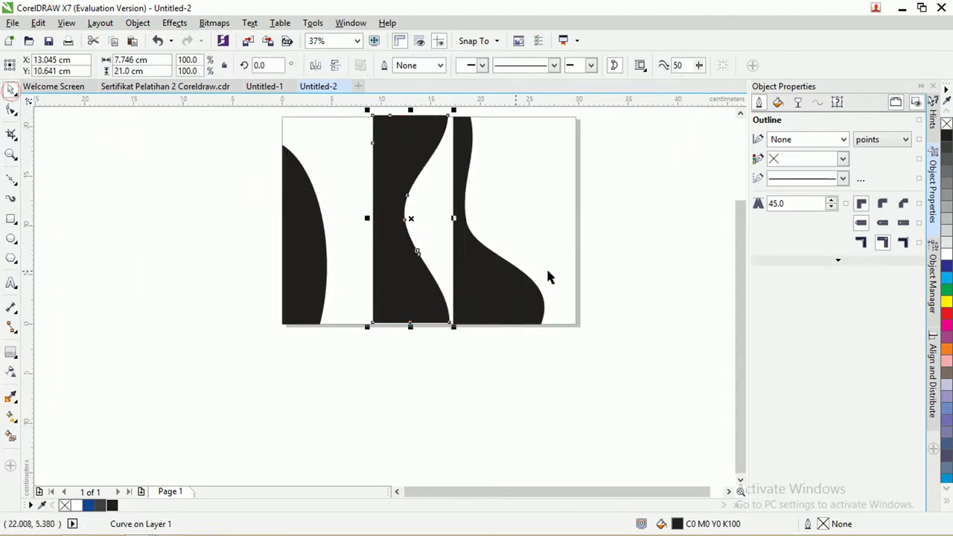
{"action": "scroll", "coordinate": [645, 249], "scroll_direction": "down", "scroll_amount": 1}
{"action": "left_click", "coordinate": [329, 177]}
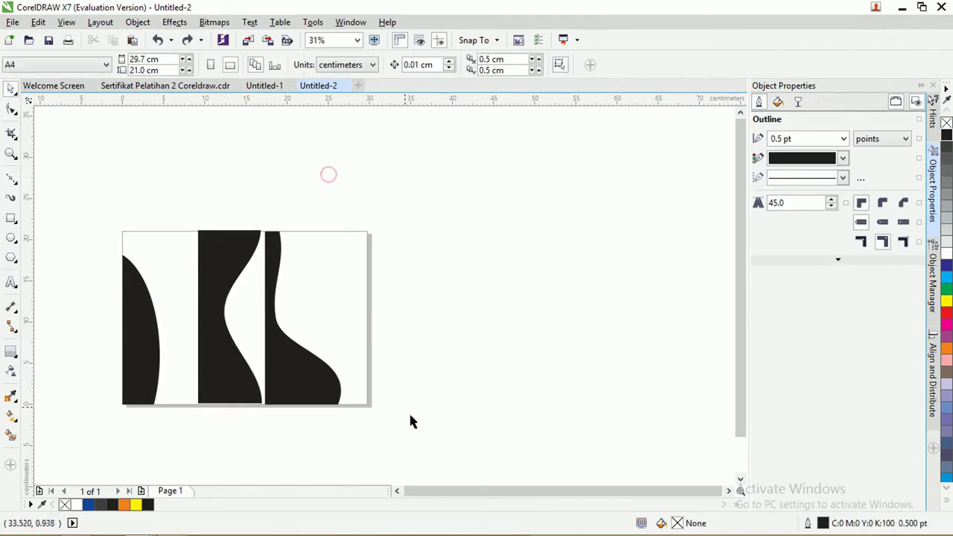
Step: Align the three black shapes with the page-sized rectangle, first by their top edges and finally by their bottom edges
{"action": "left_click_drag", "start_coordinate": [442, 438], "coordinate": [82, 211]}
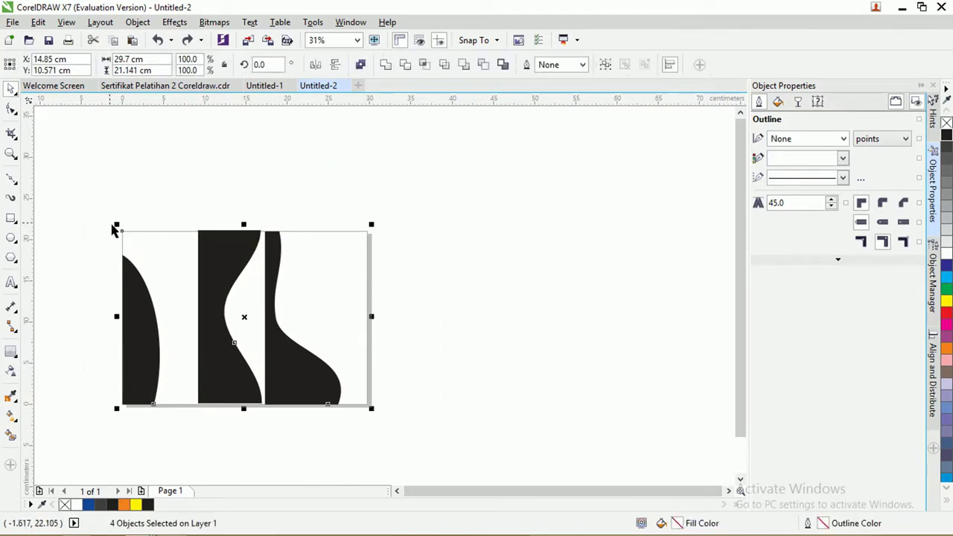
{"action": "left_click", "coordinate": [357, 41]}
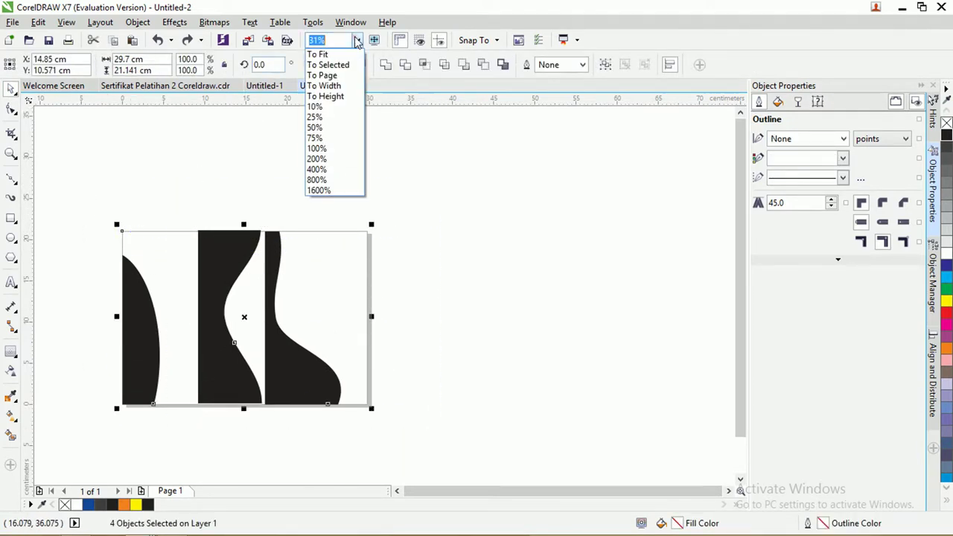
{"action": "left_click", "coordinate": [340, 77]}
{"action": "left_click", "coordinate": [536, 141]}
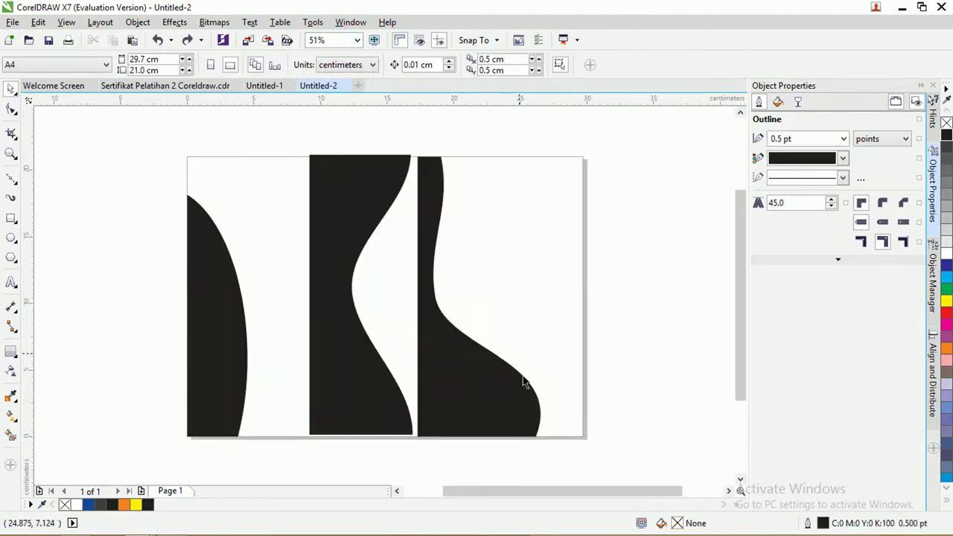
{"action": "left_click_drag", "start_coordinate": [526, 409], "coordinate": [155, 132]}
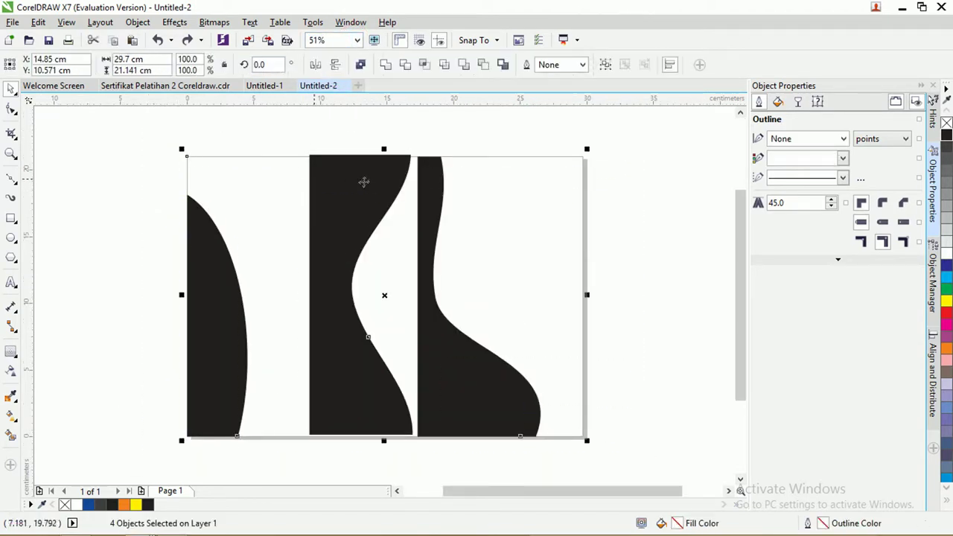
{"action": "left_click", "coordinate": [477, 158], "text": "shift"}
{"action": "left_click", "coordinate": [567, 158], "text": "shift"}
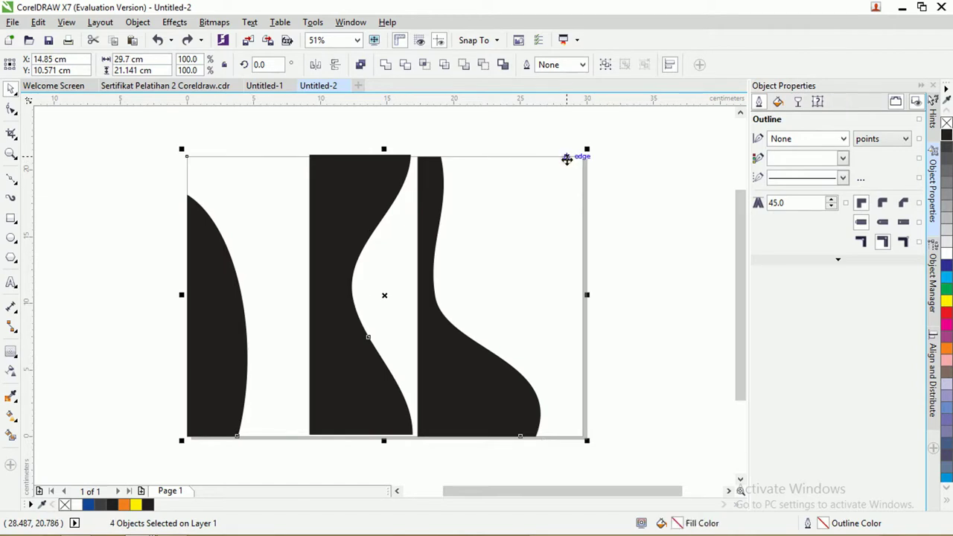
{"action": "key", "text": "t"}
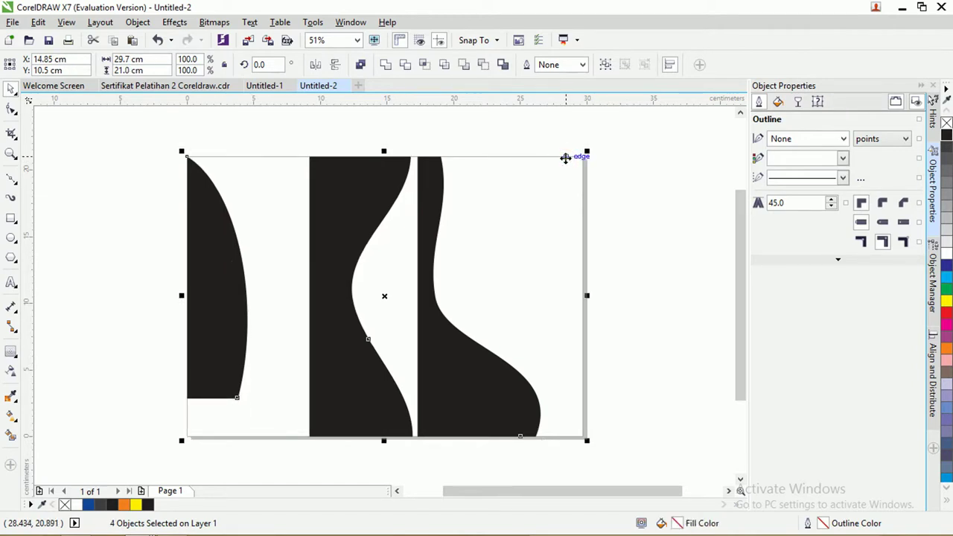
{"action": "key", "text": "b"}
{"action": "left_click", "coordinate": [638, 183]}
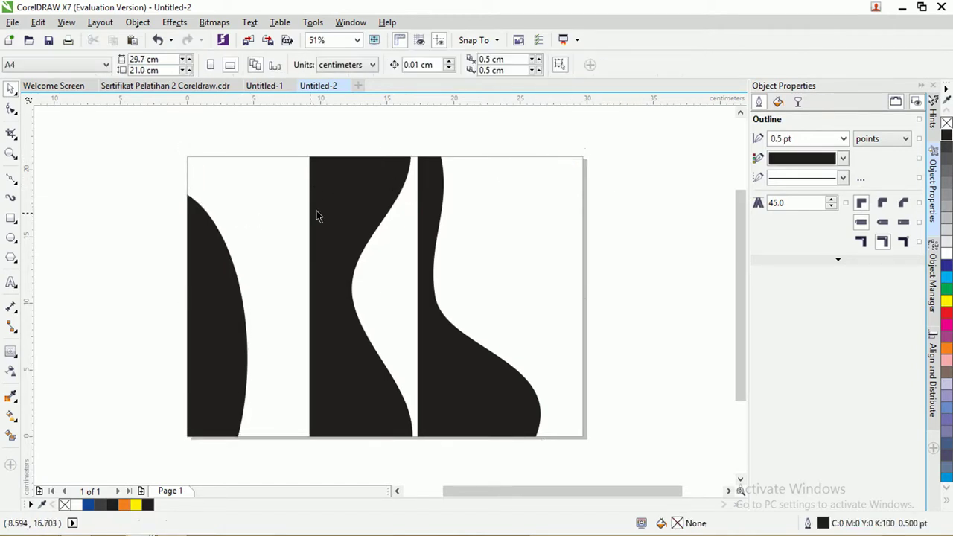
Step: Apply a vertical linear fountain fill to the middle black shape, running from black near its middle to white above its top edge
{"action": "left_click", "coordinate": [337, 193]}
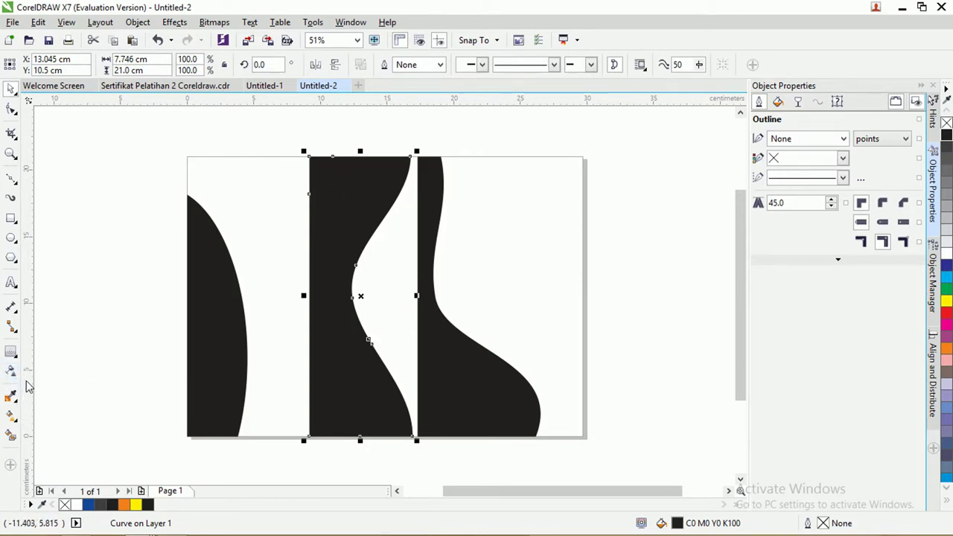
{"action": "left_click", "coordinate": [11, 416]}
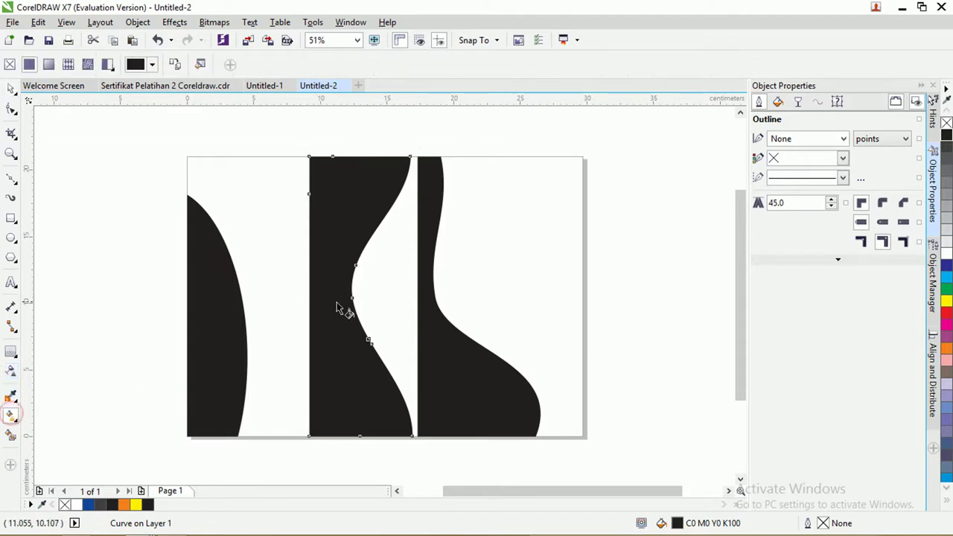
{"action": "left_click_drag", "start_coordinate": [330, 315], "coordinate": [331, 146]}
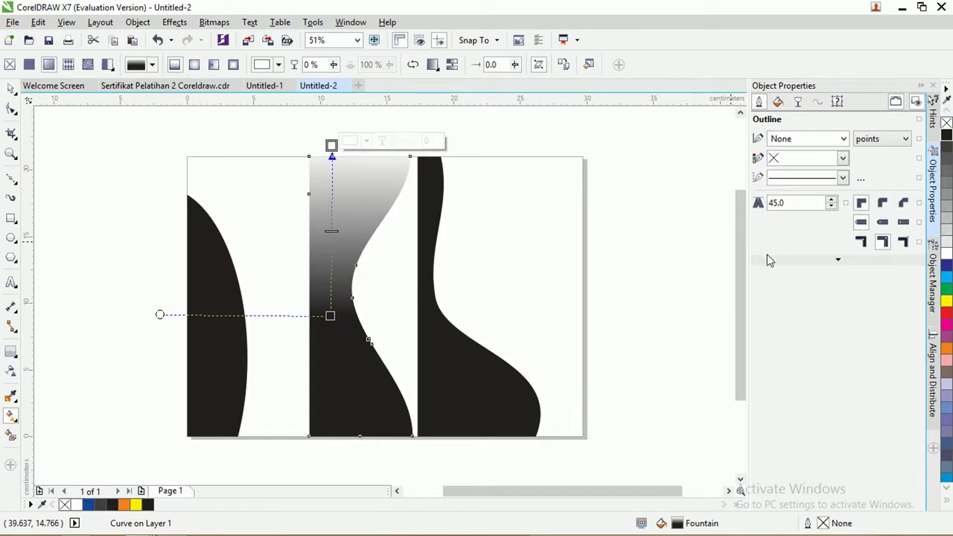
Step: Recolour both ends of the middle shape's fountain fill orange and stretch the gradient from just inside its top edge to near its bottom
{"action": "left_click", "coordinate": [945, 348]}
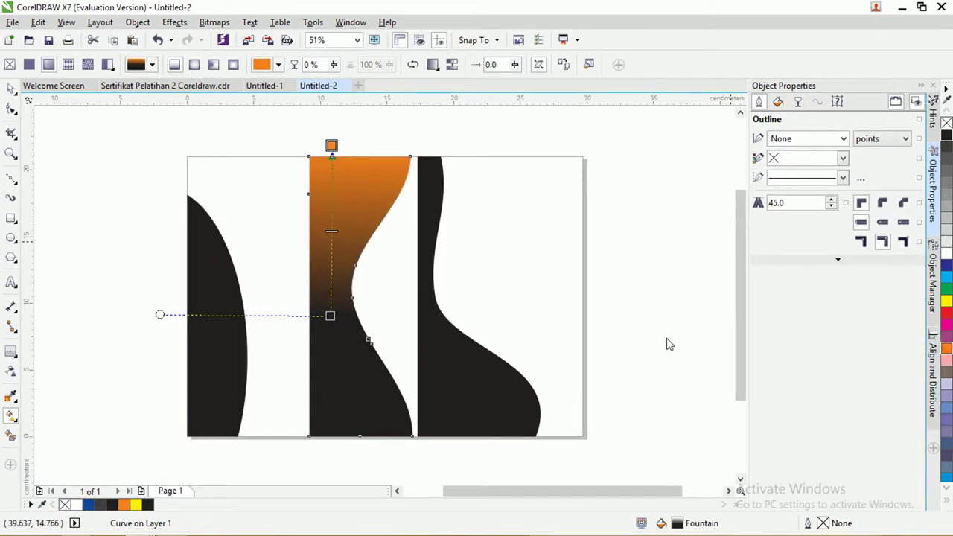
{"action": "left_click", "coordinate": [330, 315]}
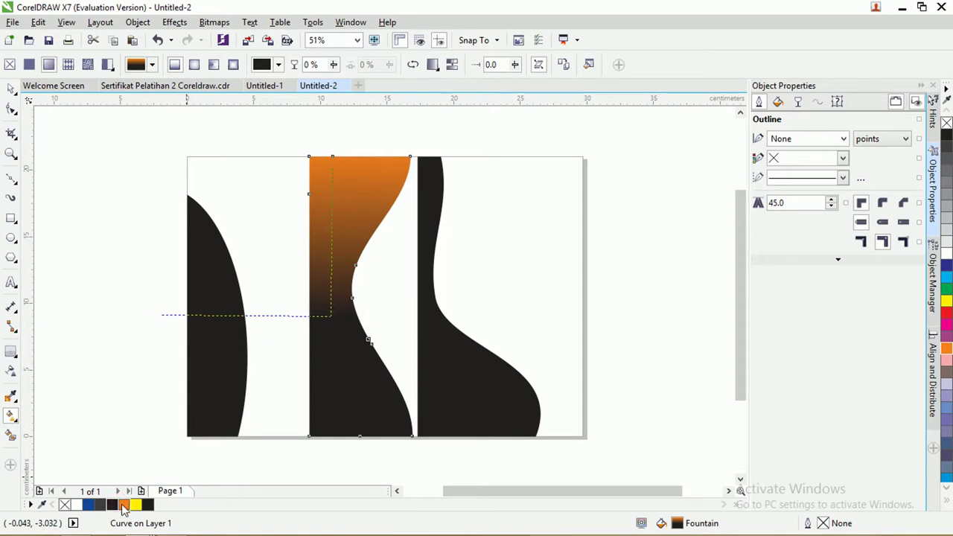
{"action": "left_click", "coordinate": [124, 505]}
{"action": "scroll", "coordinate": [331, 186], "scroll_direction": "up", "scroll_amount": 1}
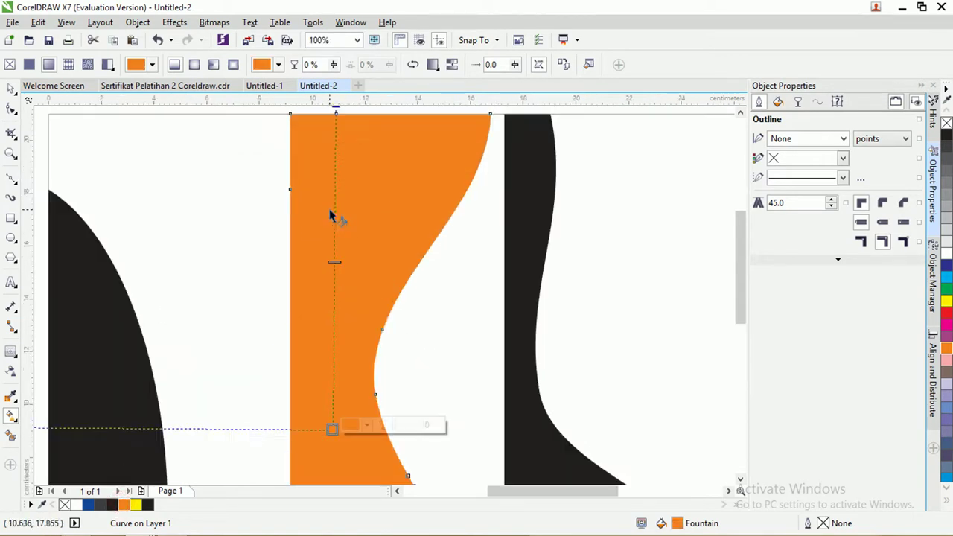
{"action": "scroll", "coordinate": [334, 213], "scroll_direction": "down", "scroll_amount": 1}
{"action": "left_click_drag", "start_coordinate": [332, 151], "coordinate": [332, 170]}
{"action": "left_click_drag", "start_coordinate": [332, 321], "coordinate": [335, 419]}
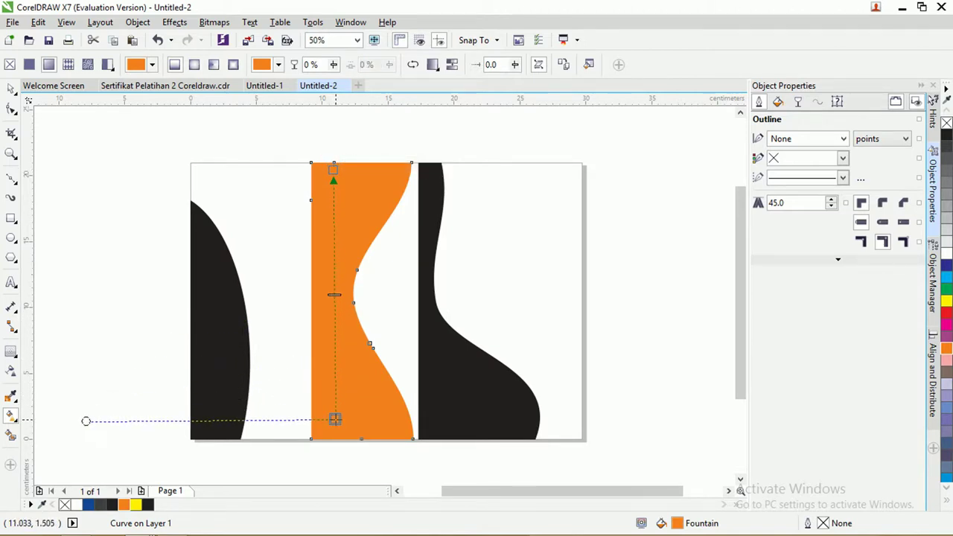
Step: Set the upper end colour of the middle shape's gradient to dark orange, C 9, M 80, Y 100, K 2
{"action": "left_click", "coordinate": [333, 170]}
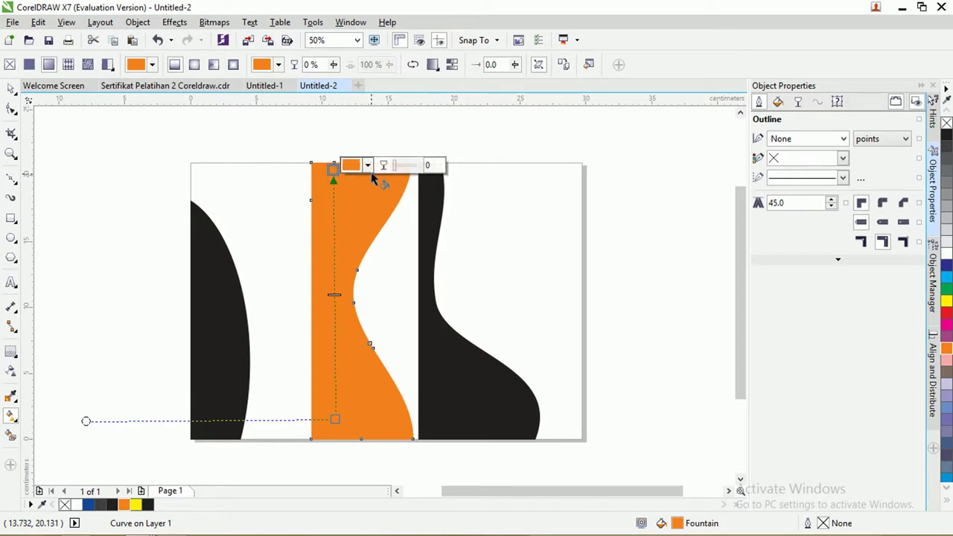
{"action": "left_click", "coordinate": [368, 167]}
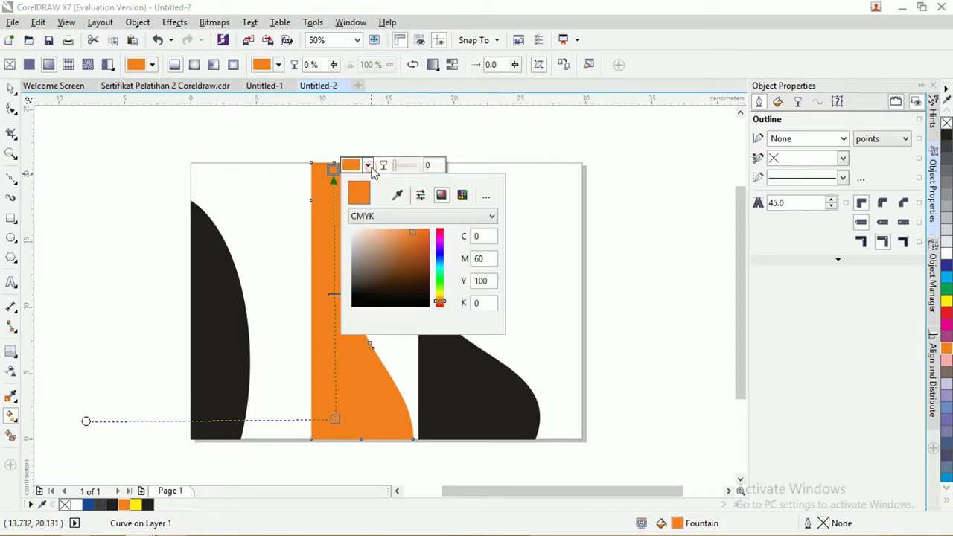
{"action": "left_click", "coordinate": [414, 239]}
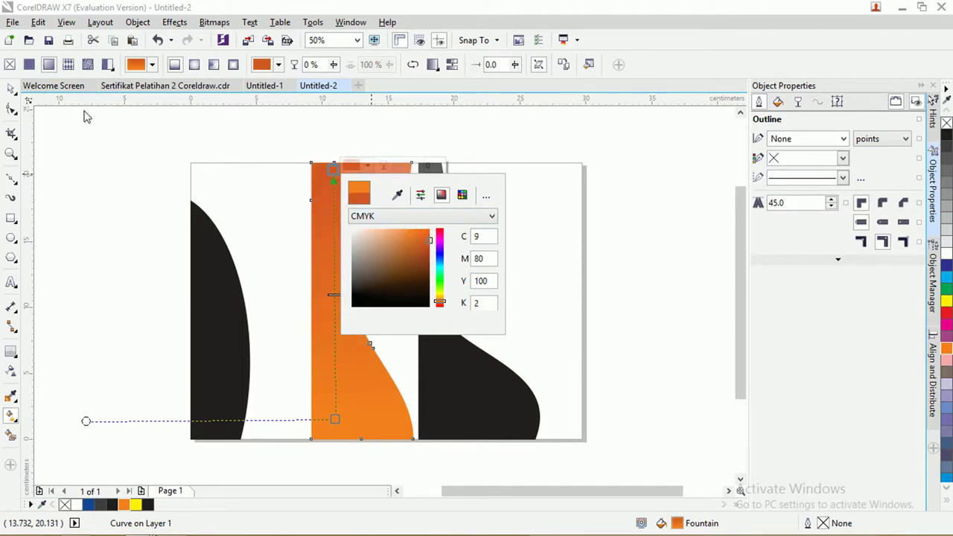
{"action": "left_click", "coordinate": [14, 89]}
{"action": "left_click", "coordinate": [231, 128]}
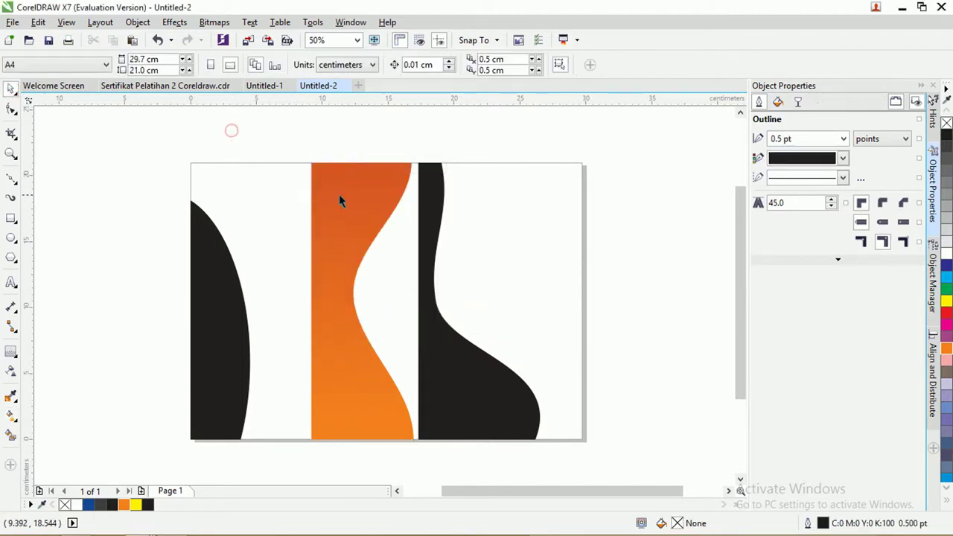
Step: Copy the middle shape's orange gradient fill to the two black shapes on either side
{"action": "left_click", "coordinate": [344, 197]}
{"action": "left_click", "coordinate": [436, 186]}
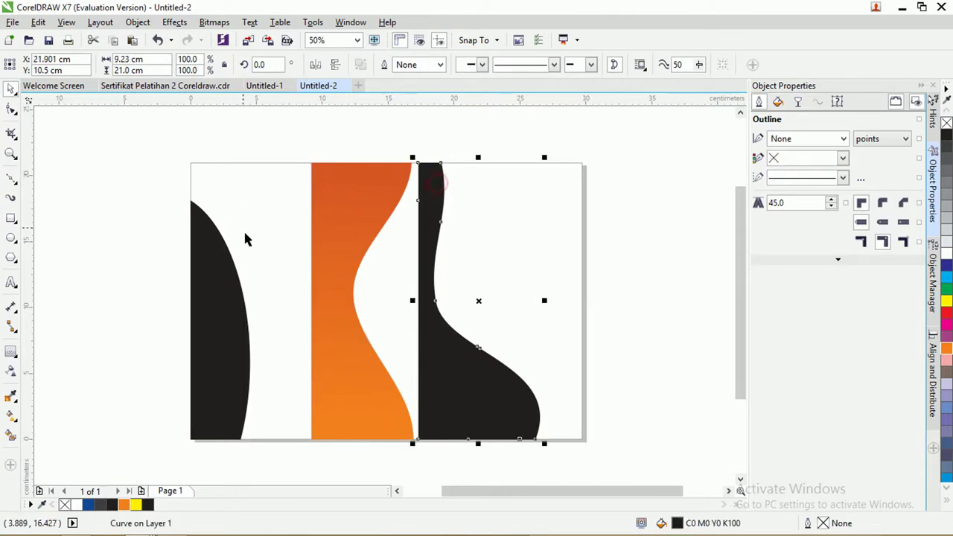
{"action": "left_click", "coordinate": [210, 239], "text": "shift"}
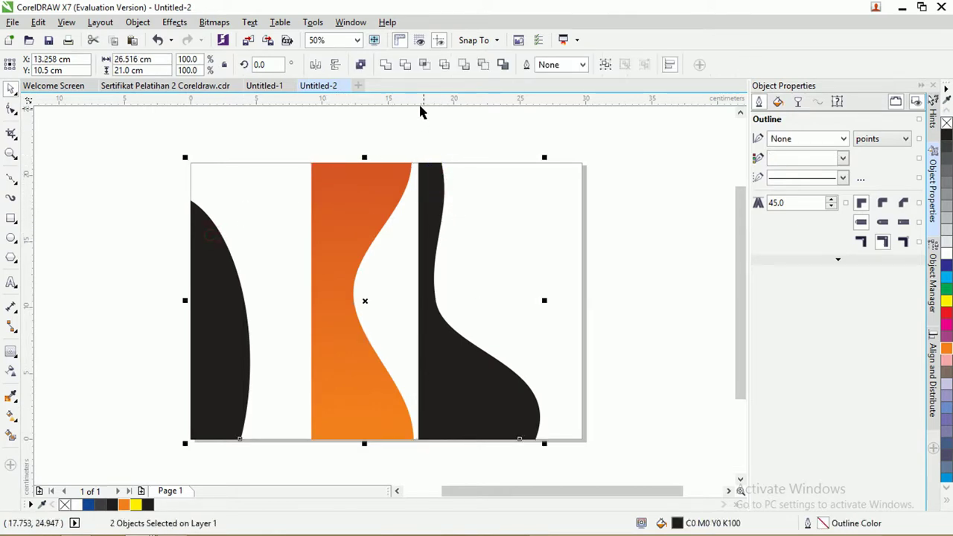
{"action": "left_click", "coordinate": [12, 416]}
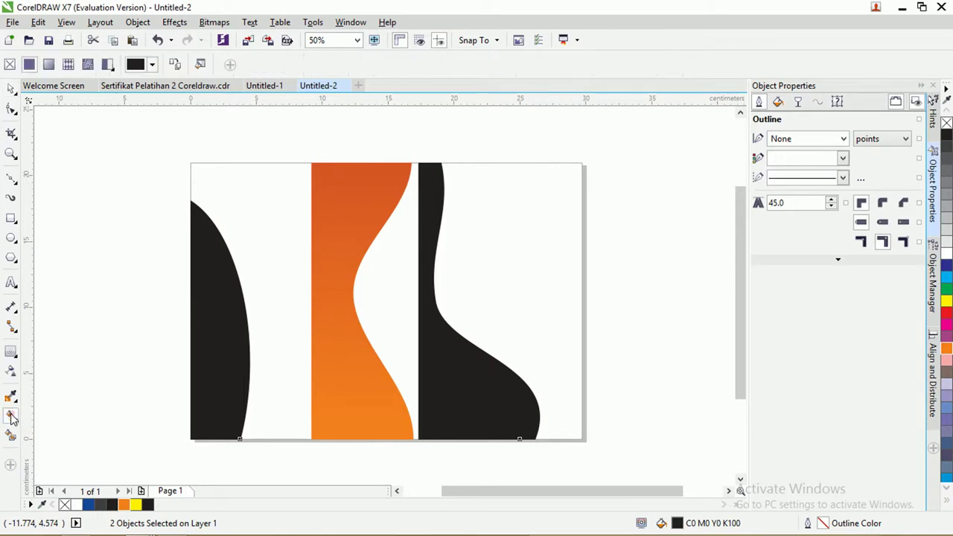
{"action": "left_click", "coordinate": [175, 65]}
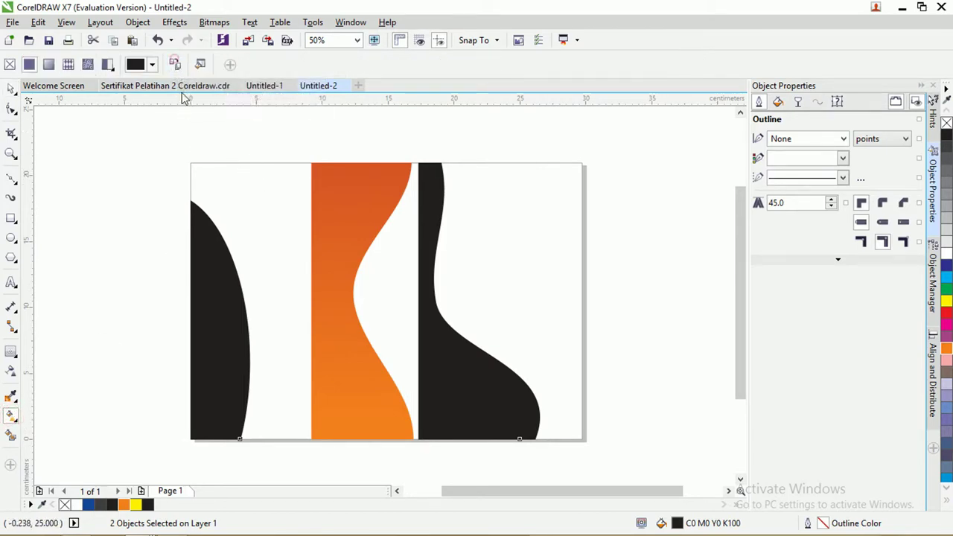
{"action": "left_click", "coordinate": [323, 186]}
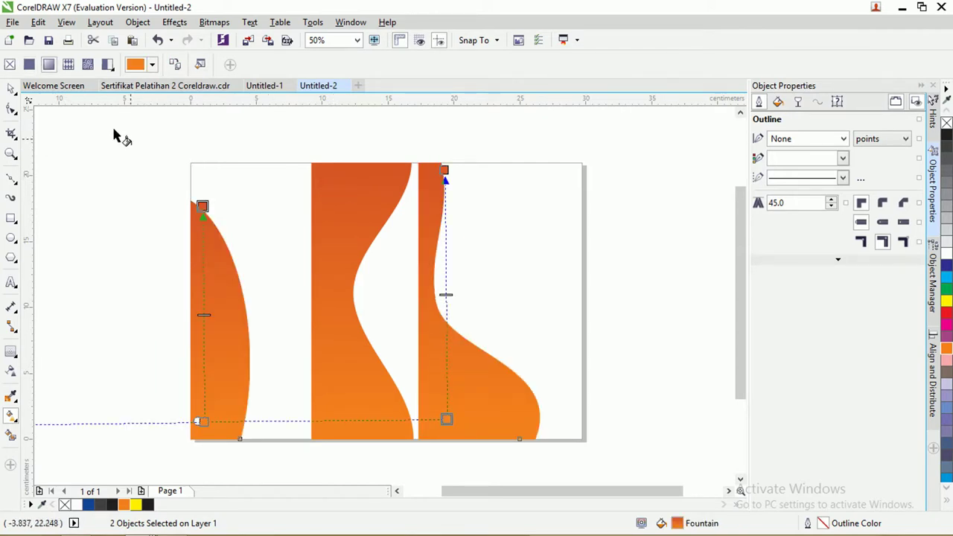
{"action": "left_click", "coordinate": [11, 90]}
{"action": "left_click", "coordinate": [107, 124]}
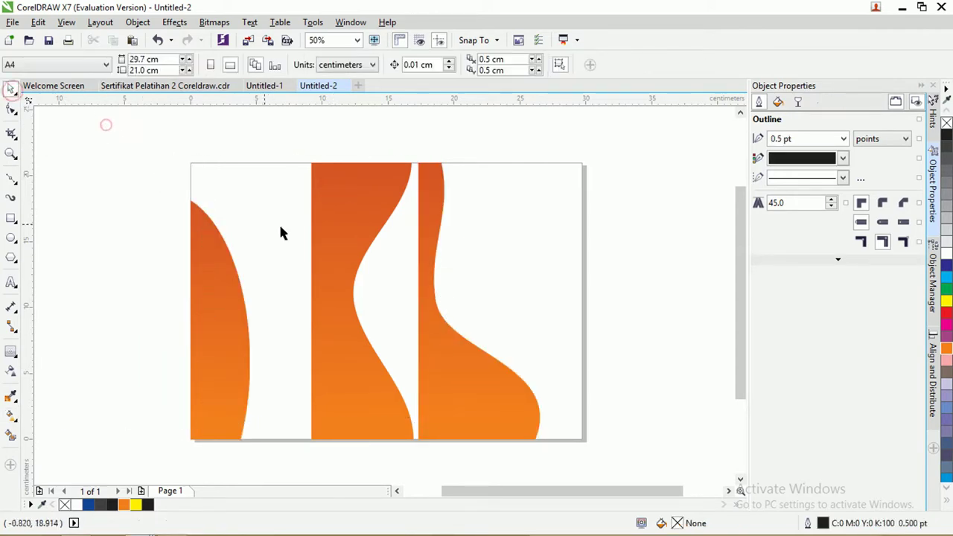
Step: Reverse the fountain fill on the rightmost wavy shape
{"action": "left_click", "coordinate": [345, 202]}
{"action": "left_click", "coordinate": [432, 238]}
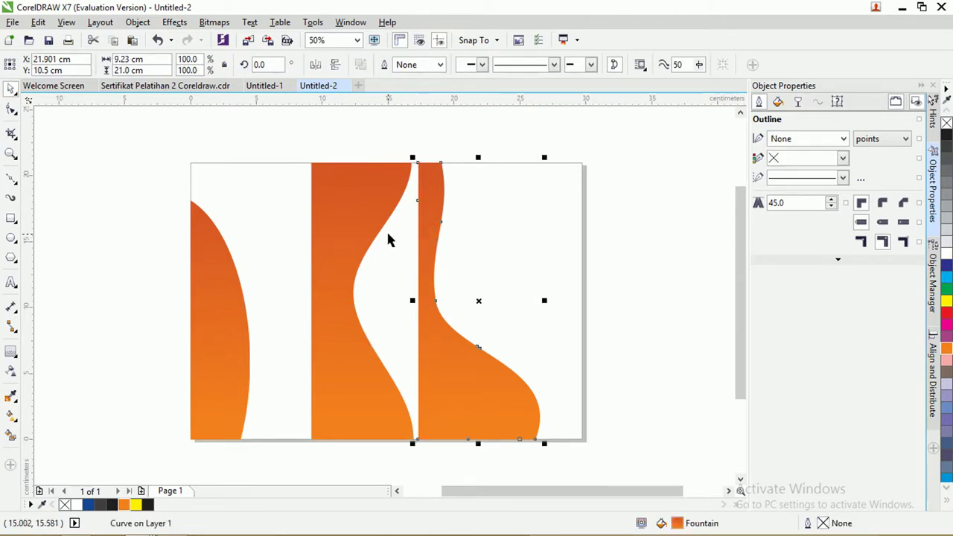
{"action": "key", "text": "g"}
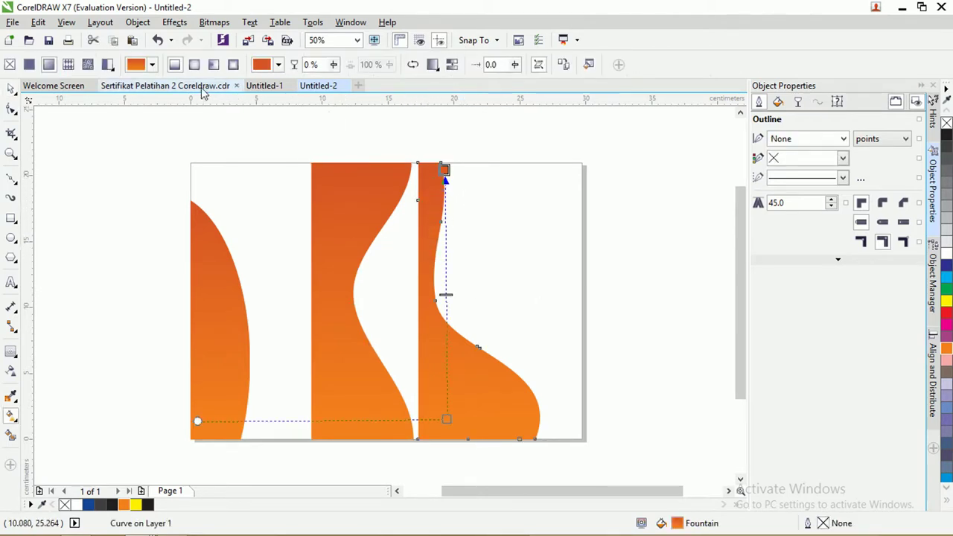
{"action": "left_click", "coordinate": [413, 66]}
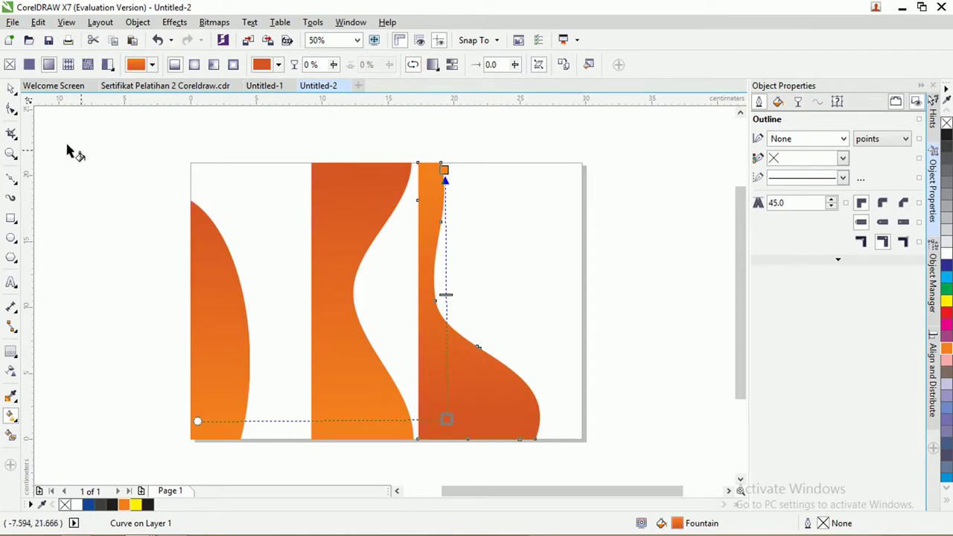
Step: Align the three orange shapes to the left edge of the page-sized rectangle
{"action": "left_click", "coordinate": [12, 89]}
{"action": "left_click_drag", "start_coordinate": [119, 119], "coordinate": [554, 463]}
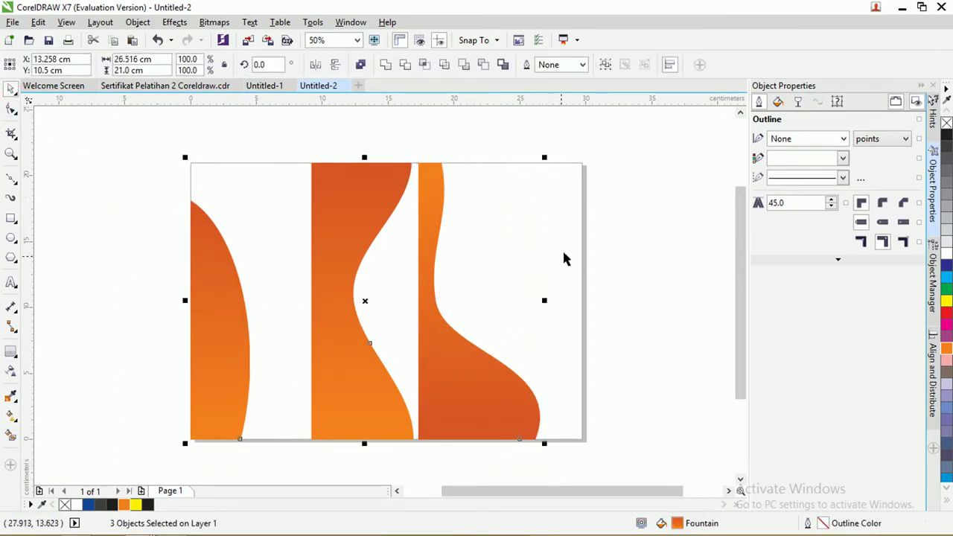
{"action": "left_click", "coordinate": [578, 185], "text": "shift"}
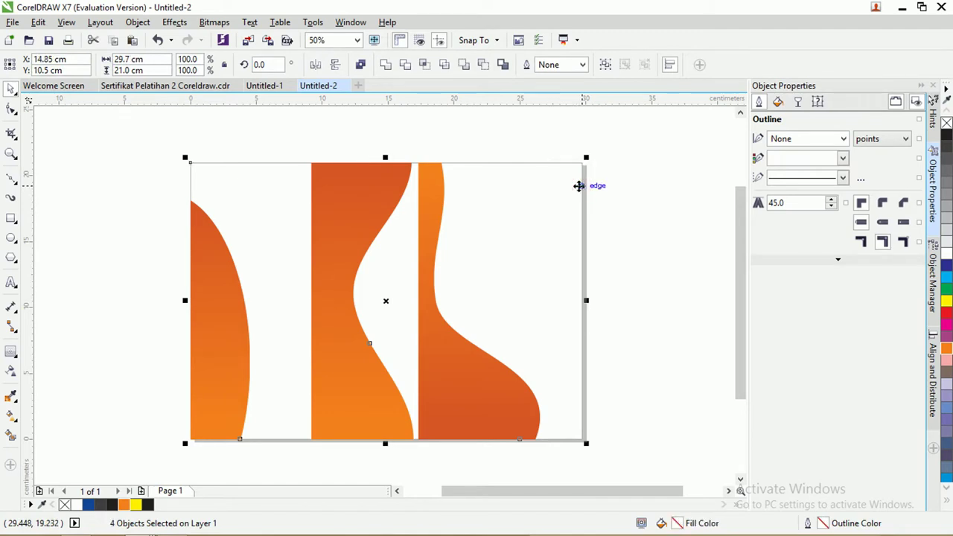
{"action": "key", "text": "l"}
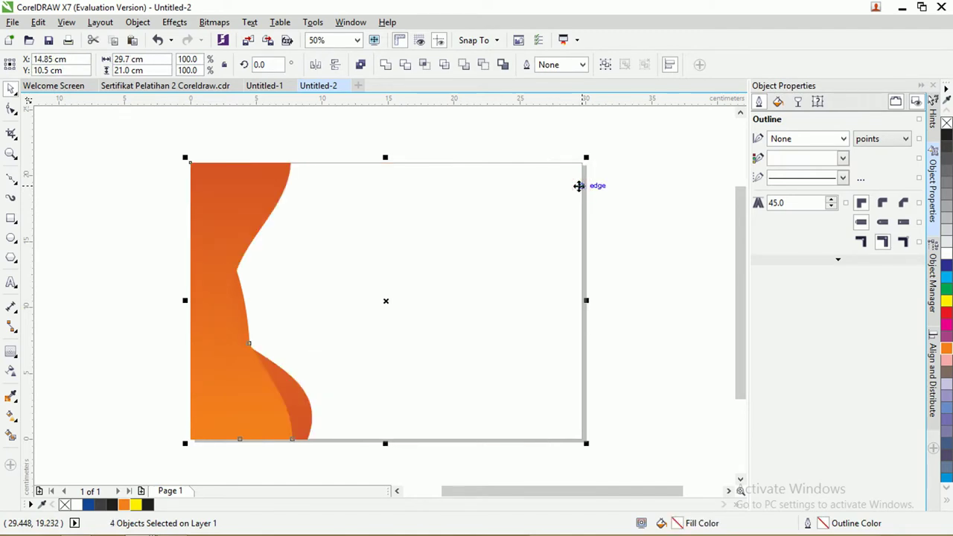
{"action": "key", "text": "ctrl+z"}
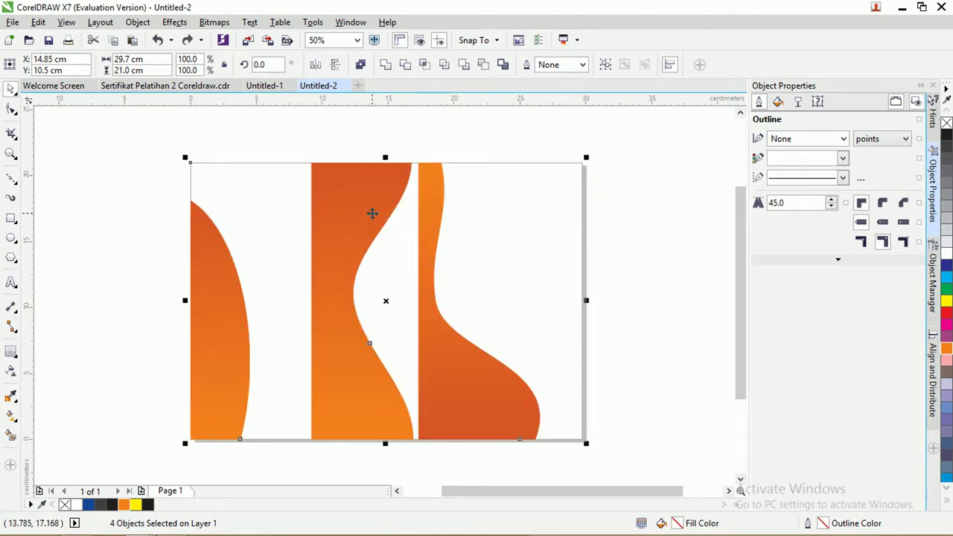
{"action": "key", "text": "l"}
{"action": "left_click", "coordinate": [265, 141]}
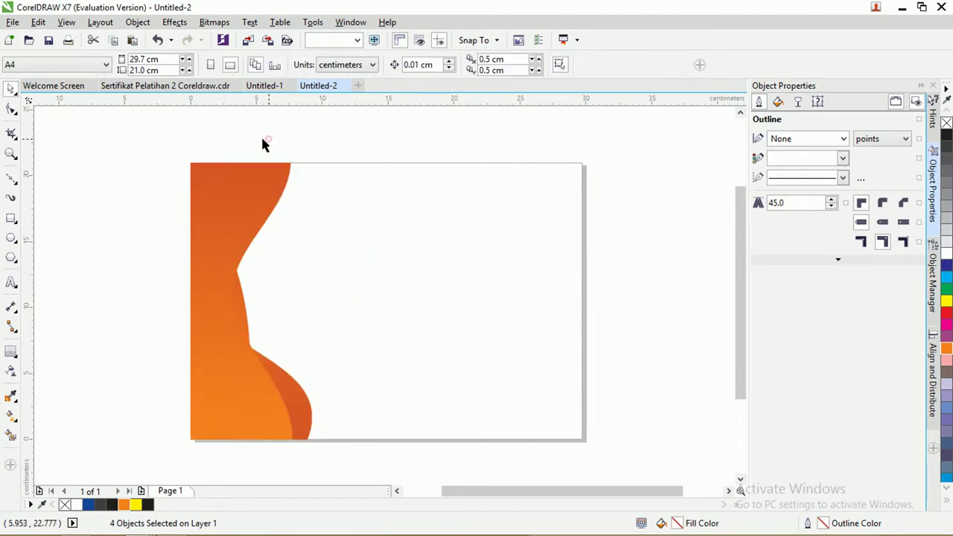
{"action": "left_click_drag", "start_coordinate": [137, 125], "coordinate": [406, 493]}
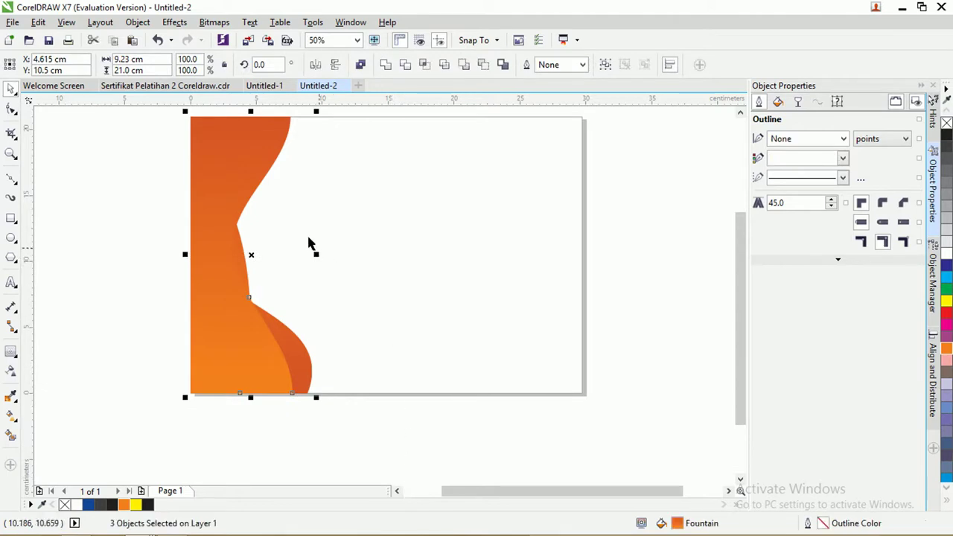
{"action": "scroll", "coordinate": [196, 172], "scroll_direction": "up", "scroll_amount": 1}
{"action": "scroll", "coordinate": [195, 172], "scroll_direction": "down", "scroll_amount": 1}
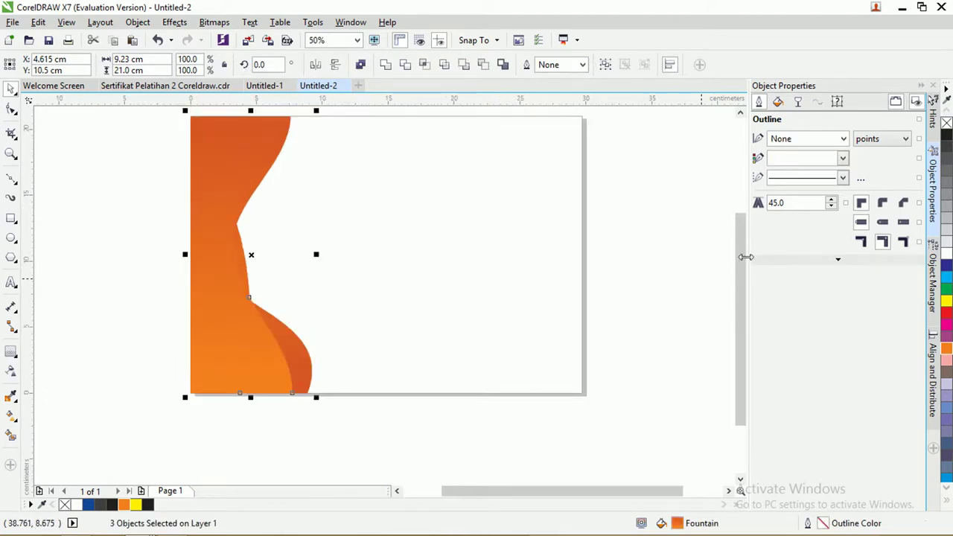
{"action": "left_click_drag", "start_coordinate": [744, 257], "coordinate": [745, 246]}
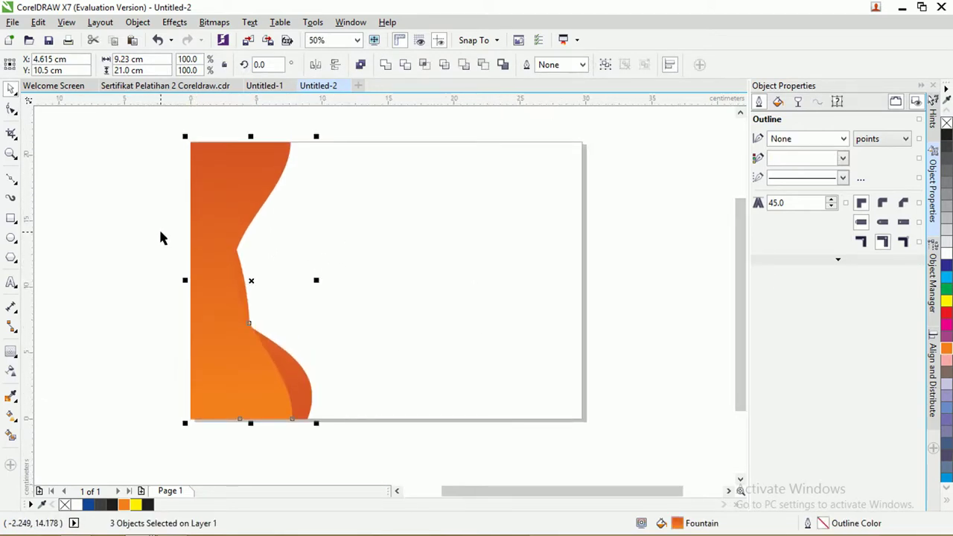
{"action": "left_click", "coordinate": [10, 372]}
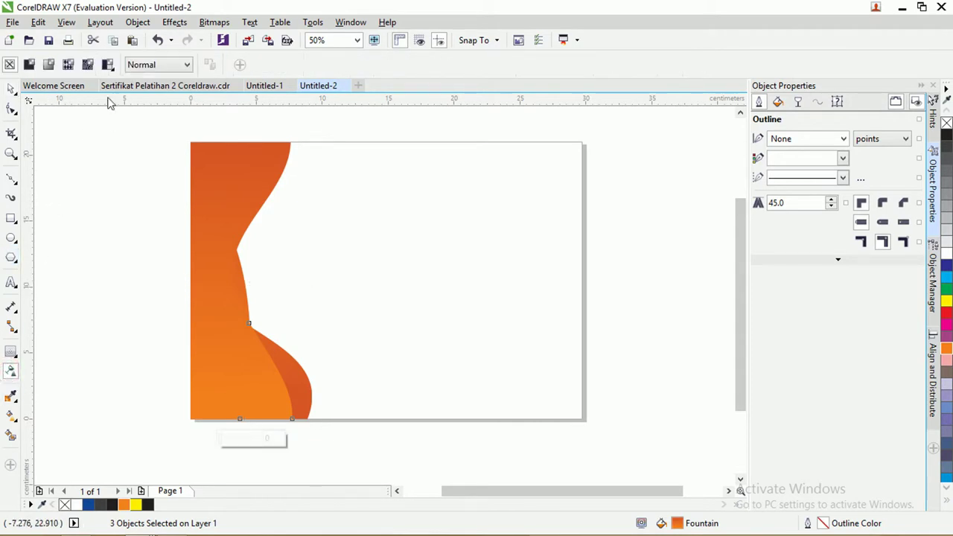
{"action": "left_click", "coordinate": [151, 66]}
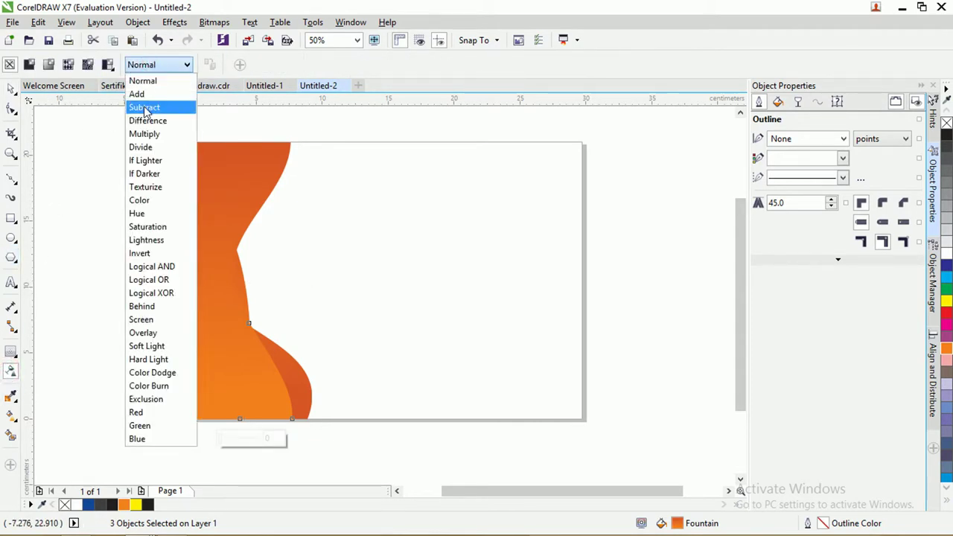
{"action": "left_click", "coordinate": [147, 69]}
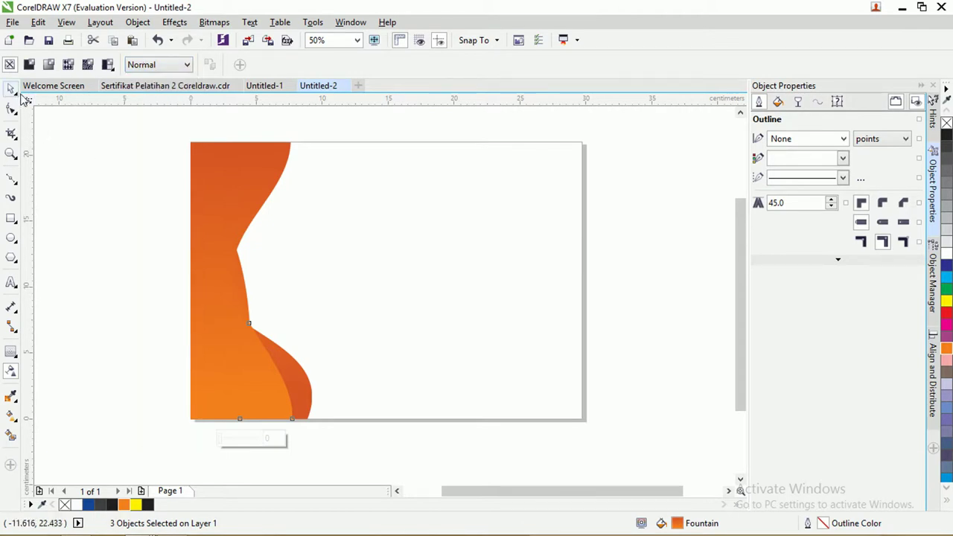
{"action": "left_click", "coordinate": [146, 67]}
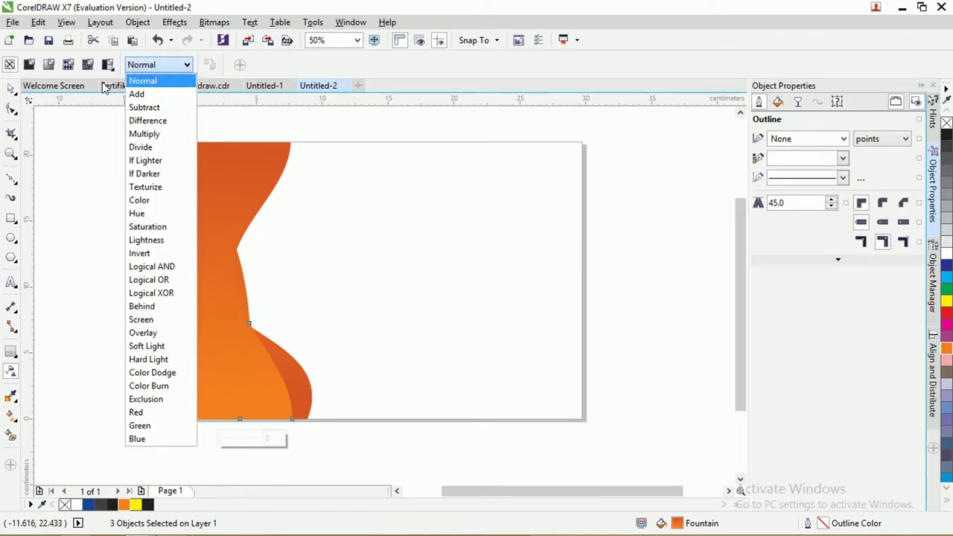
{"action": "left_click", "coordinate": [27, 102]}
Step: Try the Subtract transparency merge mode on the three orange wavy shapes and replace it with Multiply
{"action": "left_click", "coordinate": [11, 88]}
{"action": "left_click_drag", "start_coordinate": [114, 129], "coordinate": [407, 434]}
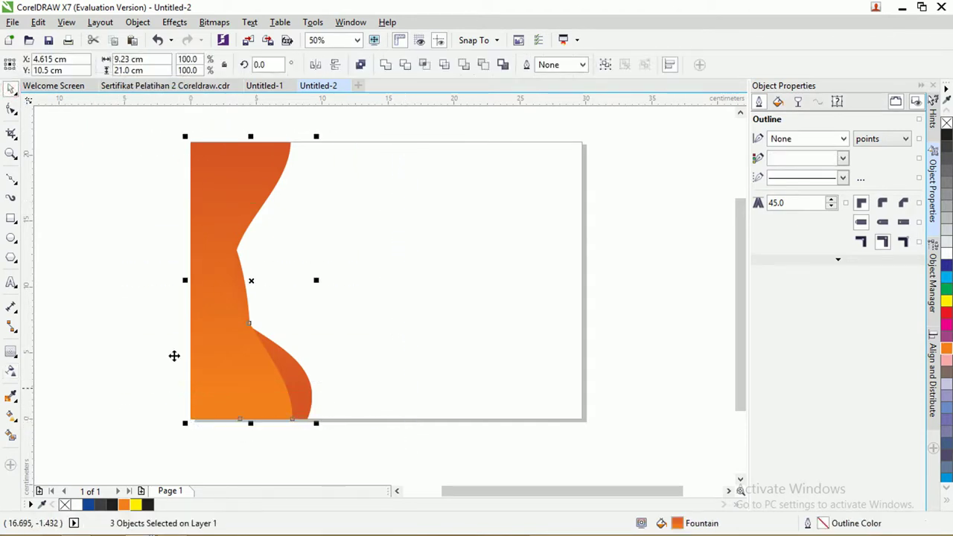
{"action": "left_click", "coordinate": [11, 372]}
{"action": "left_click", "coordinate": [170, 69]}
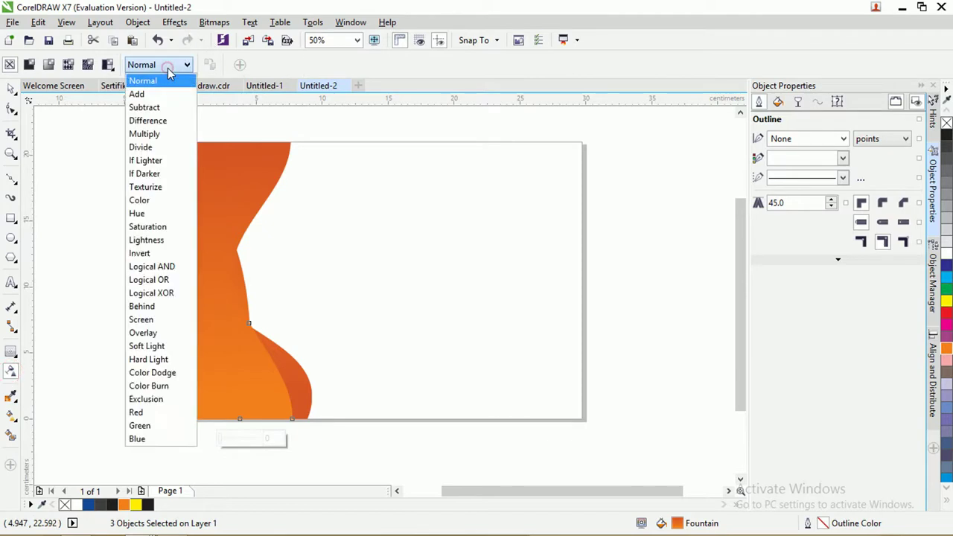
{"action": "left_click", "coordinate": [146, 110]}
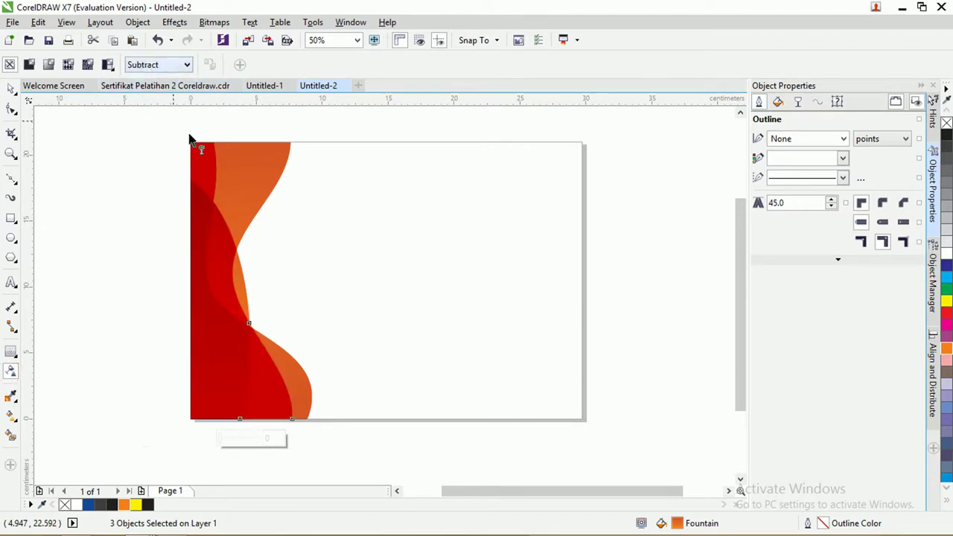
{"action": "left_click", "coordinate": [146, 69]}
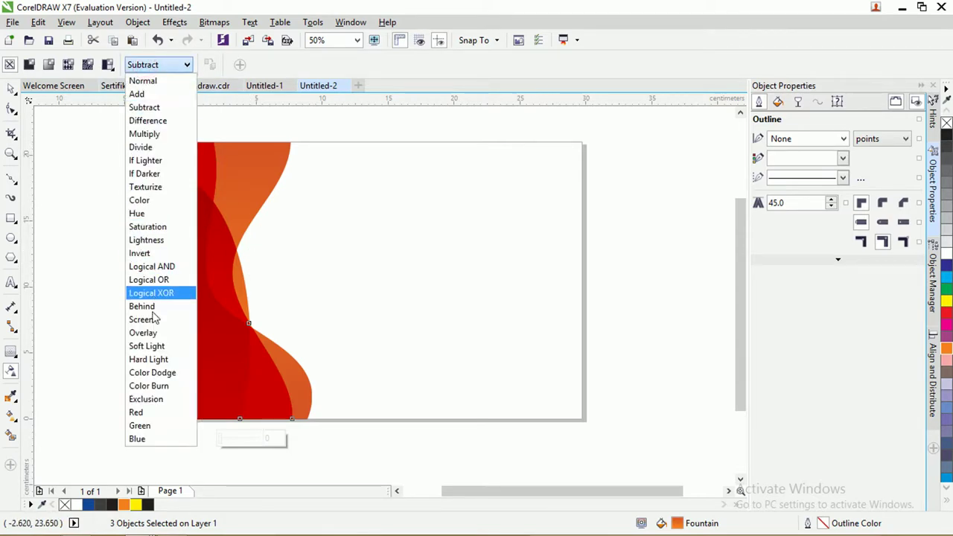
{"action": "left_click", "coordinate": [144, 134]}
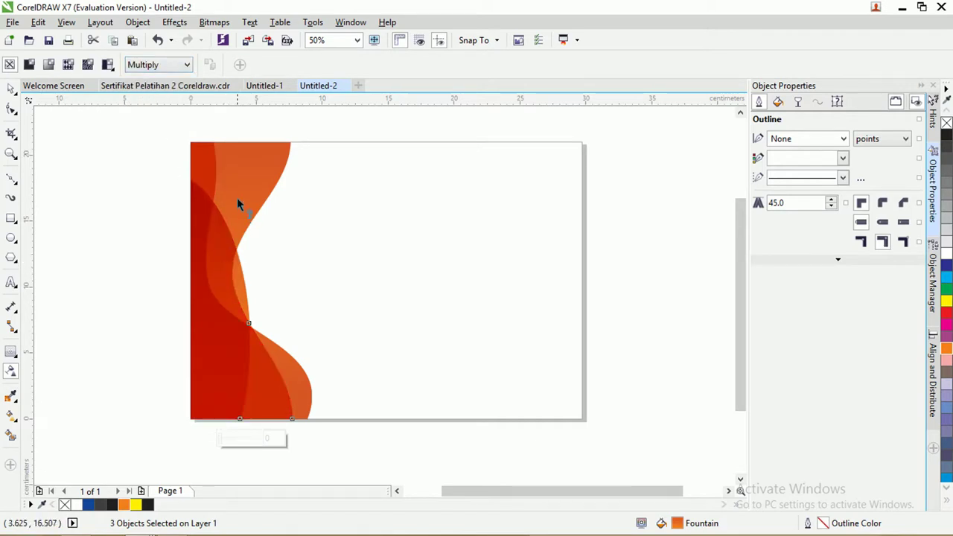
Step: Try the Saturation and Overlay merge modes on the three shapes and return them to Multiply
{"action": "left_click", "coordinate": [146, 67]}
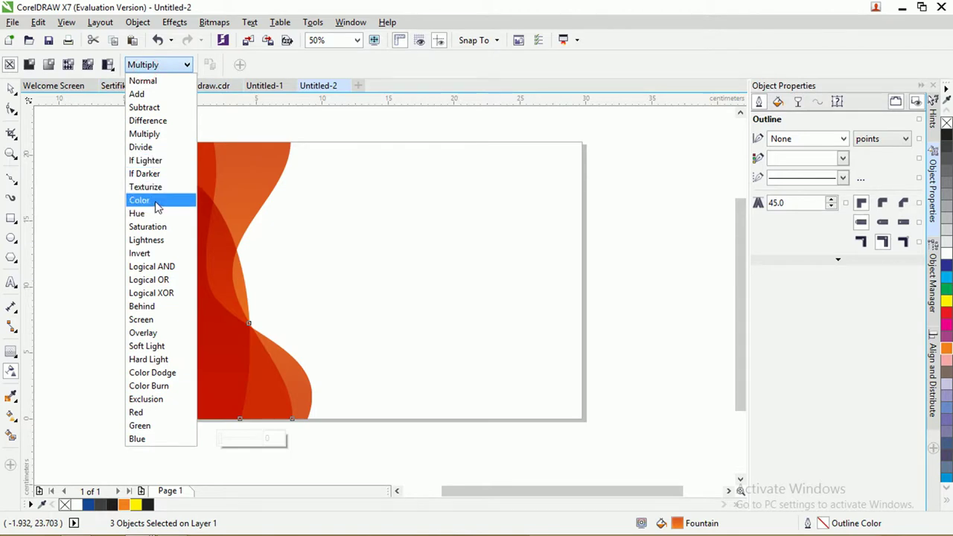
{"action": "left_click", "coordinate": [168, 227]}
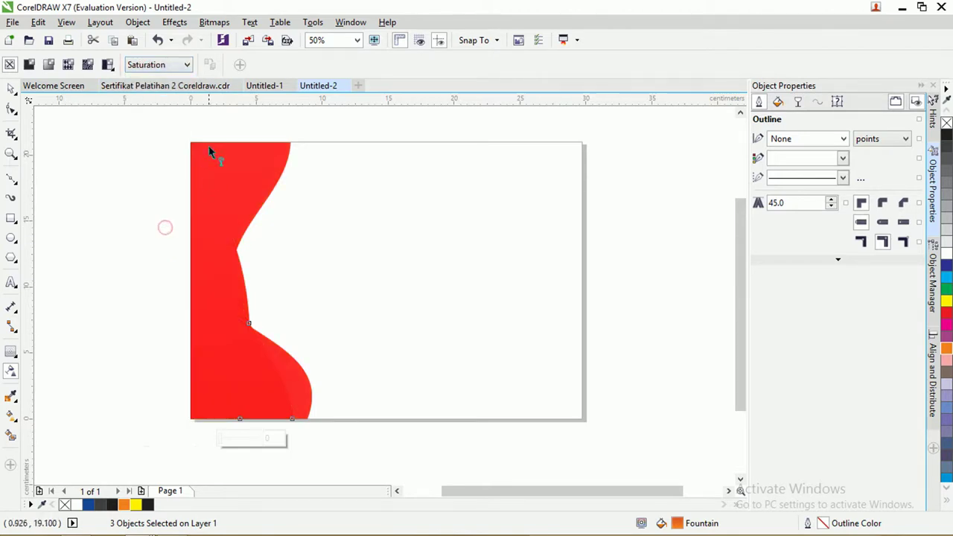
{"action": "left_click", "coordinate": [168, 65]}
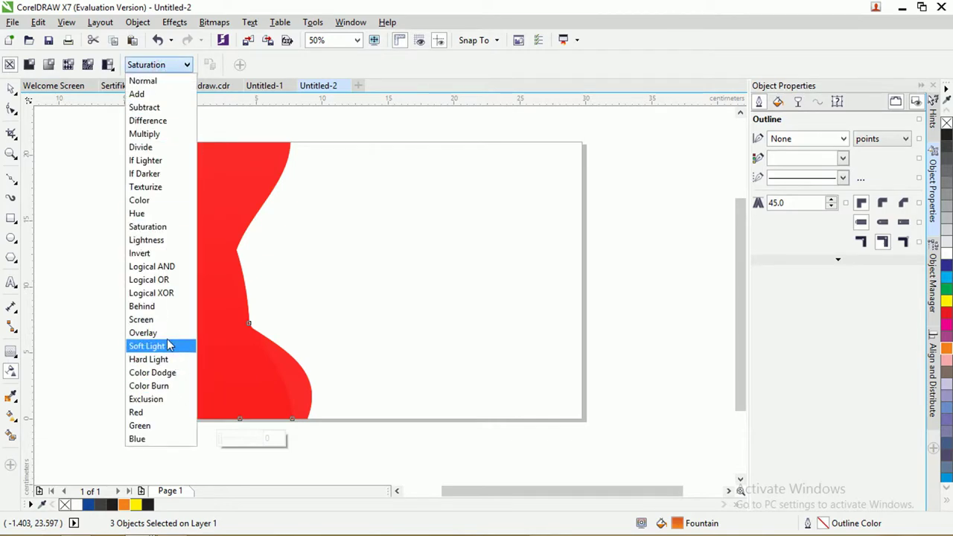
{"action": "left_click", "coordinate": [168, 333]}
{"action": "left_click", "coordinate": [169, 65]}
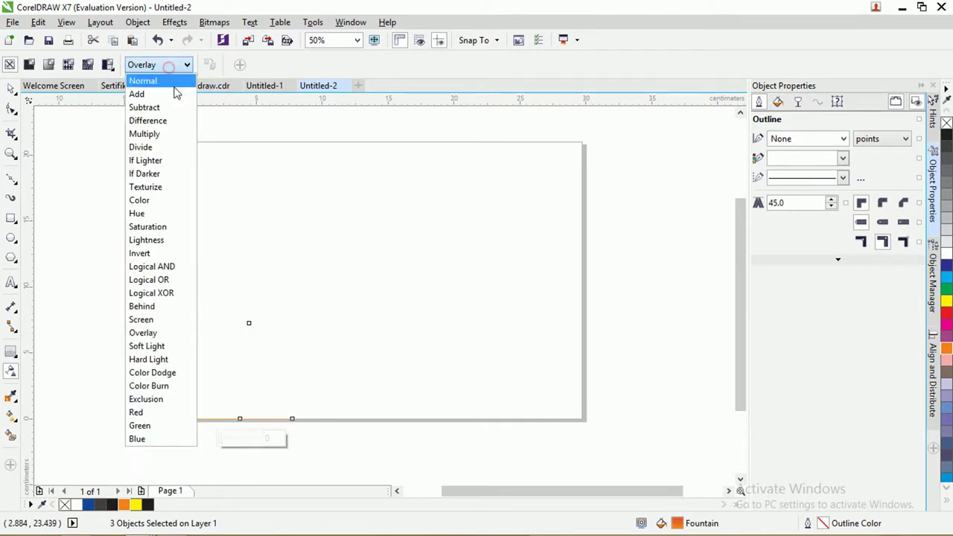
{"action": "left_click", "coordinate": [165, 134]}
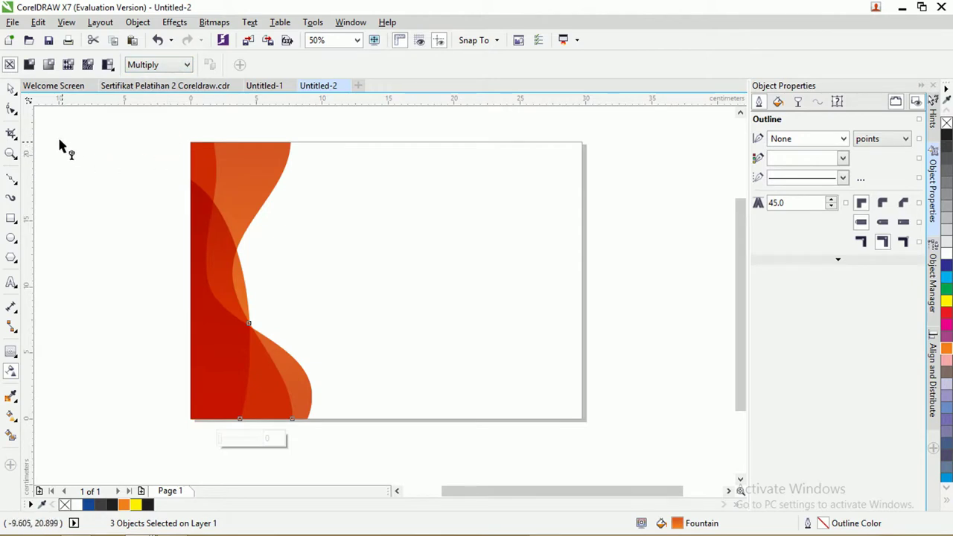
Step: Move the wavy shape that is widest at the page top away from the other two, to about X 17.6 cm
{"action": "left_click", "coordinate": [11, 88]}
{"action": "left_click", "coordinate": [116, 145]}
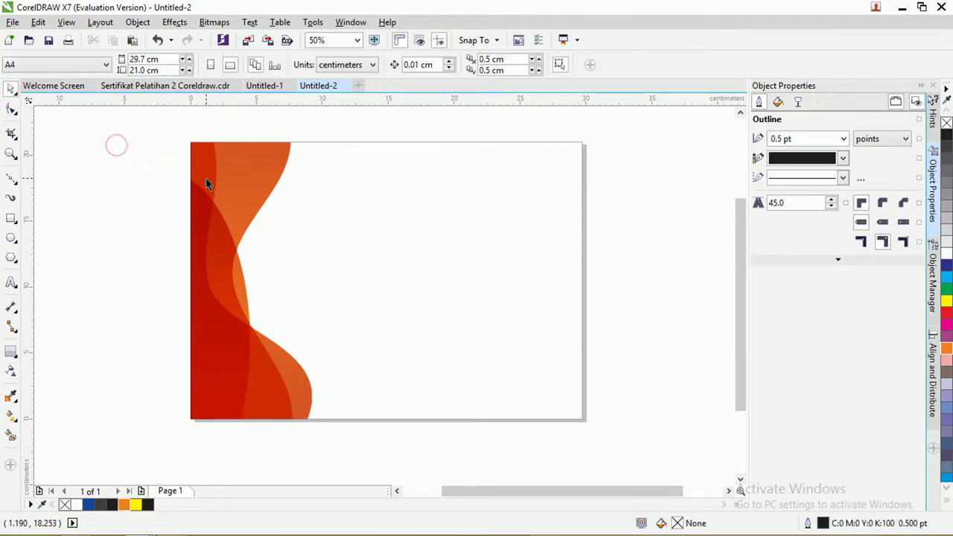
{"action": "left_click_drag", "start_coordinate": [239, 176], "coordinate": [424, 190]}
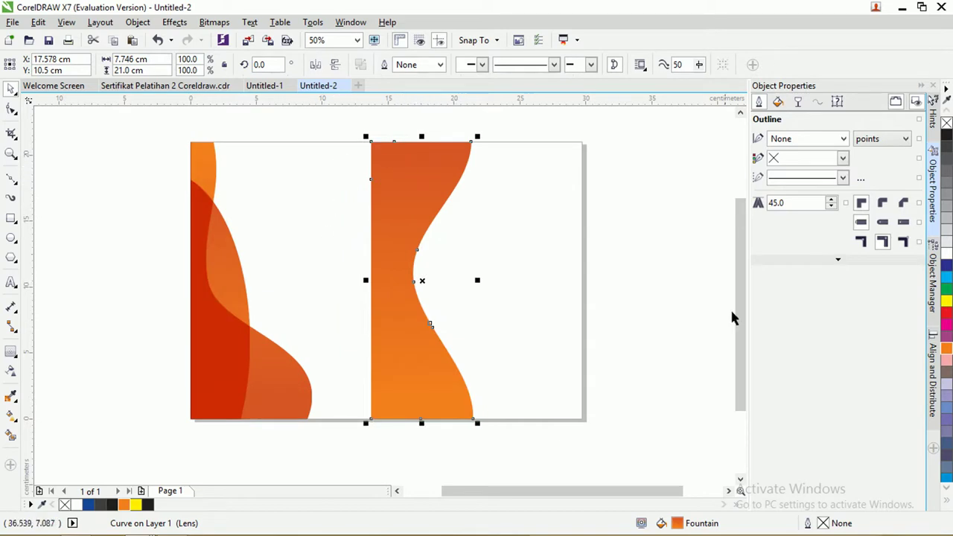
Step: Set the upper end colour of the separated shape's gradient to green, C 77, M 5, Y 100, K 0
{"action": "left_click", "coordinate": [15, 416]}
{"action": "left_click", "coordinate": [394, 147]}
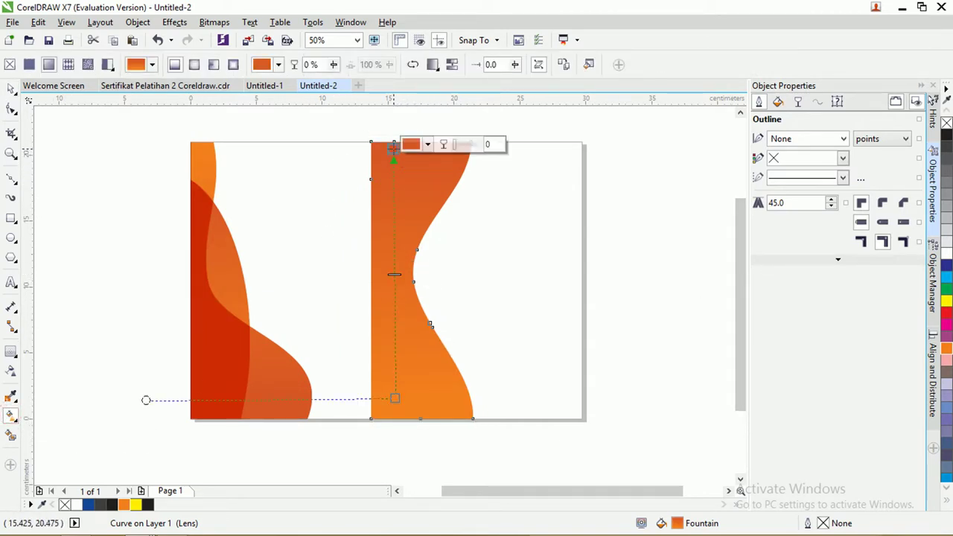
{"action": "left_click", "coordinate": [426, 143]}
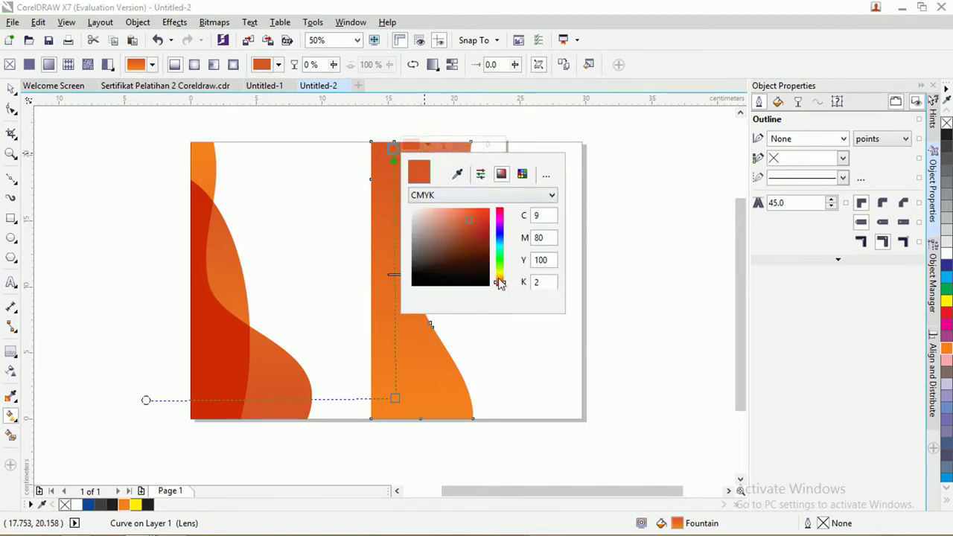
{"action": "left_click_drag", "start_coordinate": [498, 282], "coordinate": [503, 271]}
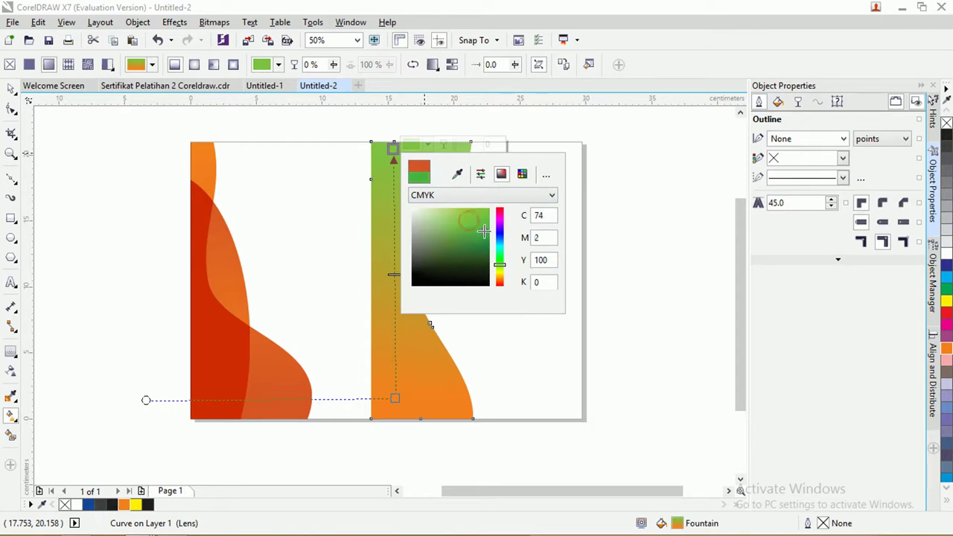
{"action": "left_click_drag", "start_coordinate": [487, 232], "coordinate": [488, 233]}
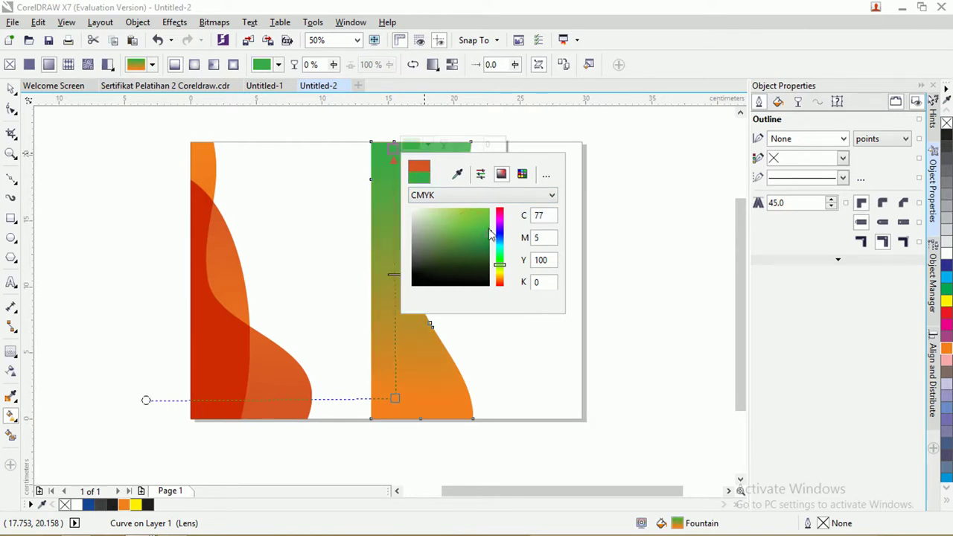
Step: Set the gradient's lower end colour to green C 75, M 6, Y 100, K 0 by sampling the shape's upper area
{"action": "left_click", "coordinate": [393, 395]}
{"action": "left_click", "coordinate": [393, 397]}
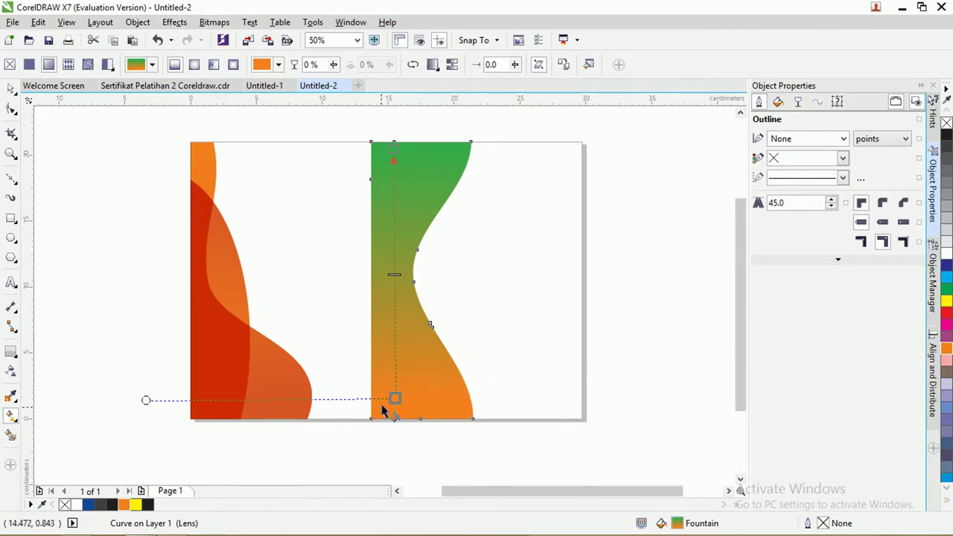
{"action": "left_click", "coordinate": [429, 395]}
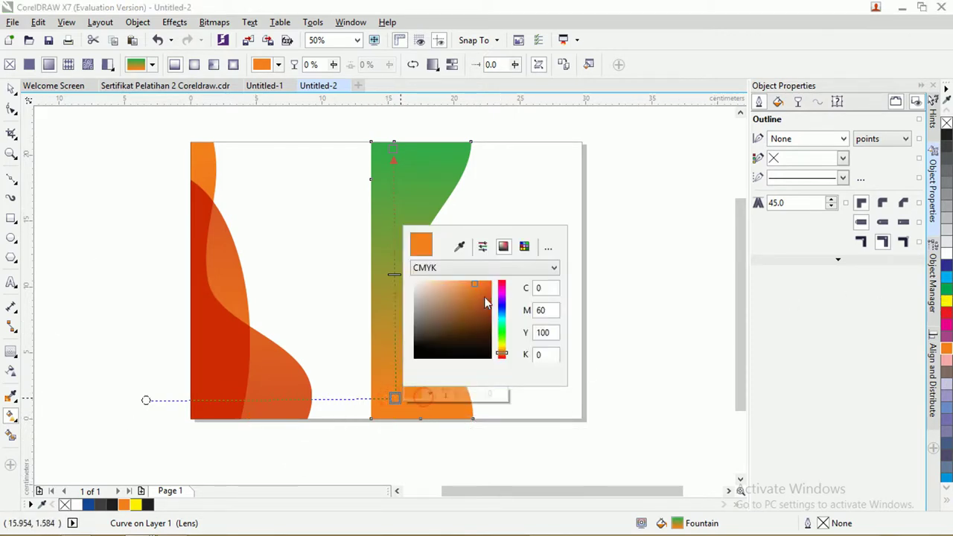
{"action": "left_click", "coordinate": [460, 247]}
{"action": "left_click", "coordinate": [440, 152]}
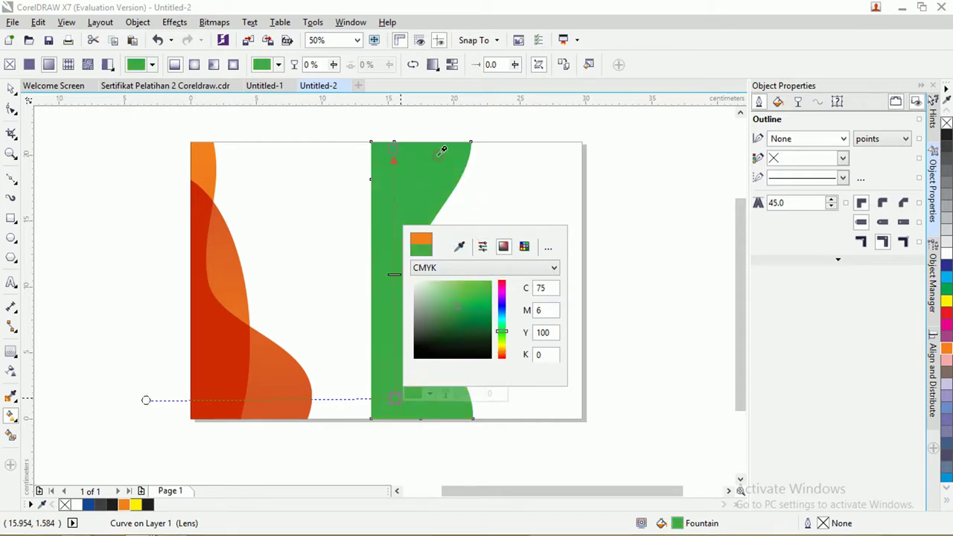
Step: Darken the gradient's upper end colour to C 89, M 23, Y 100, K 11
{"action": "left_click", "coordinate": [393, 148]}
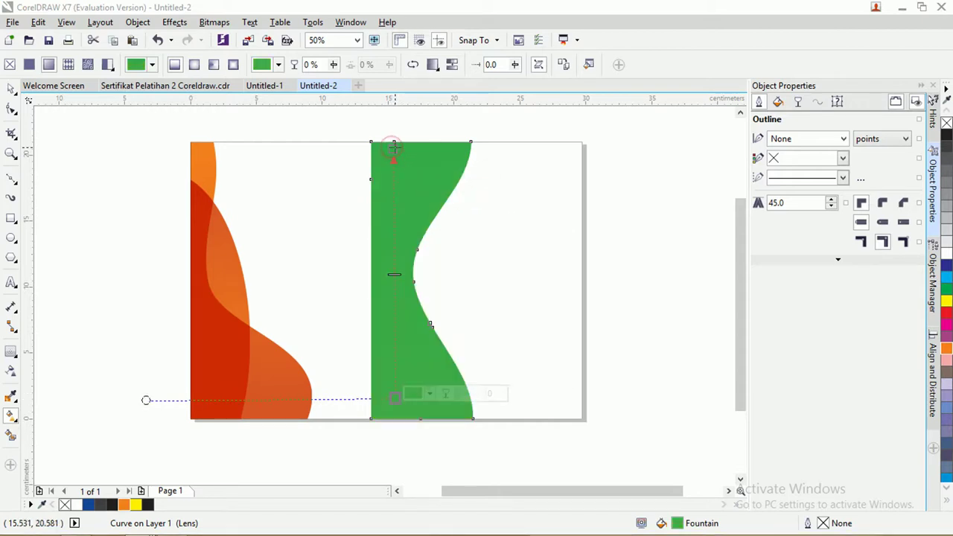
{"action": "left_click", "coordinate": [429, 144]}
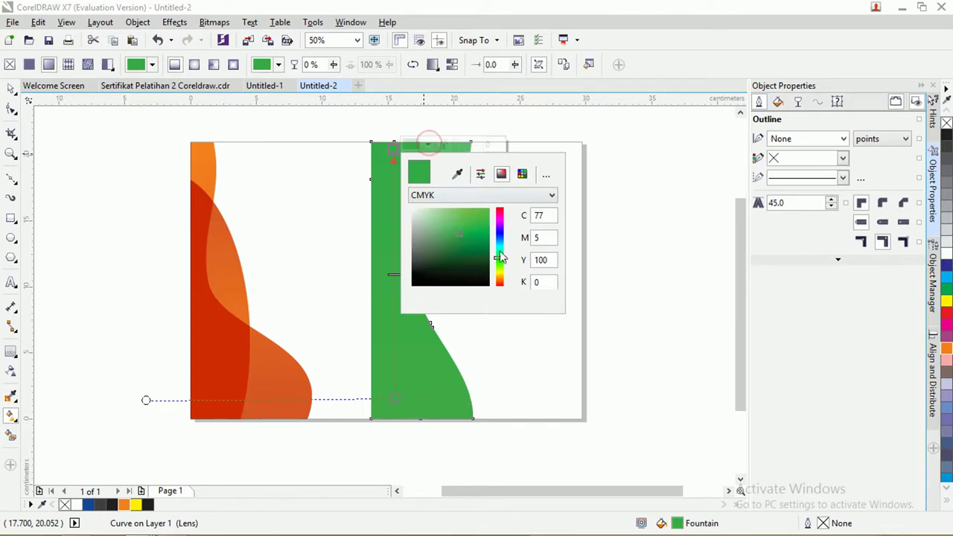
{"action": "left_click_drag", "start_coordinate": [457, 233], "coordinate": [472, 240]}
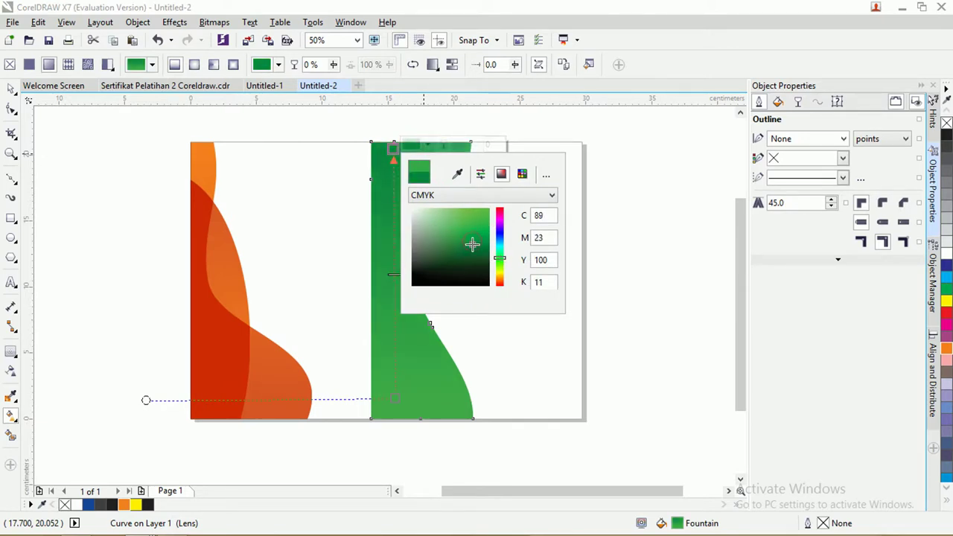
Step: Copy the green gradient fill from the separated shape to the two orange wavy shapes
{"action": "left_click", "coordinate": [12, 90]}
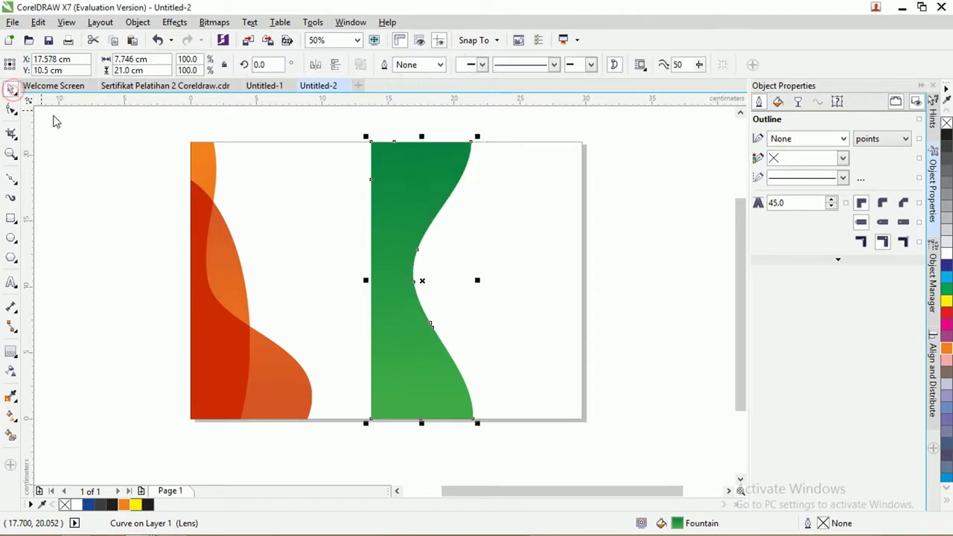
{"action": "left_click", "coordinate": [229, 250]}
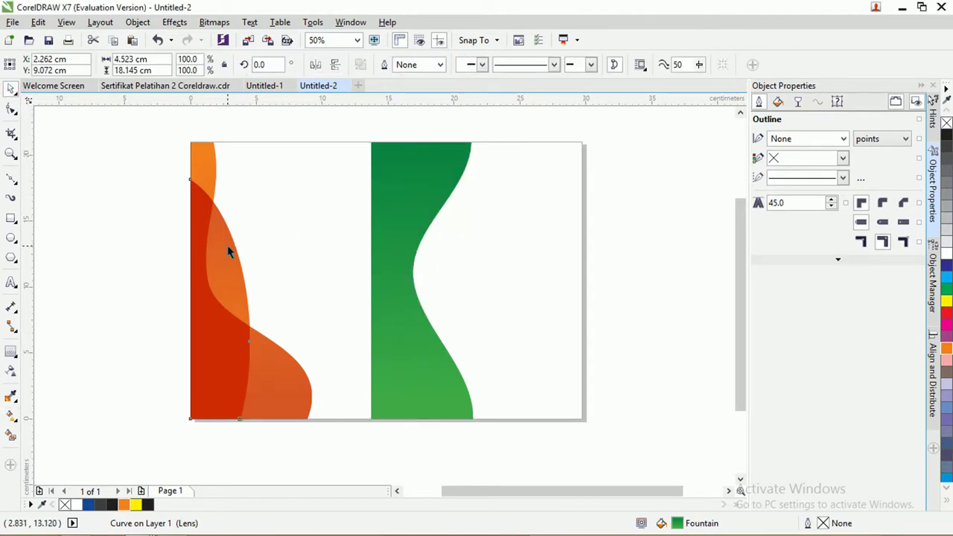
{"action": "left_click", "coordinate": [208, 154], "text": "shift"}
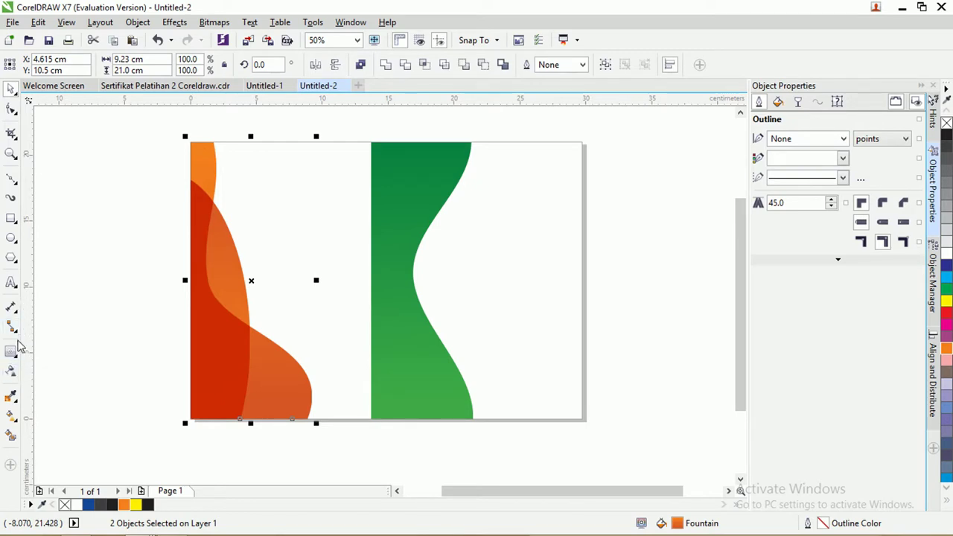
{"action": "left_click", "coordinate": [12, 415]}
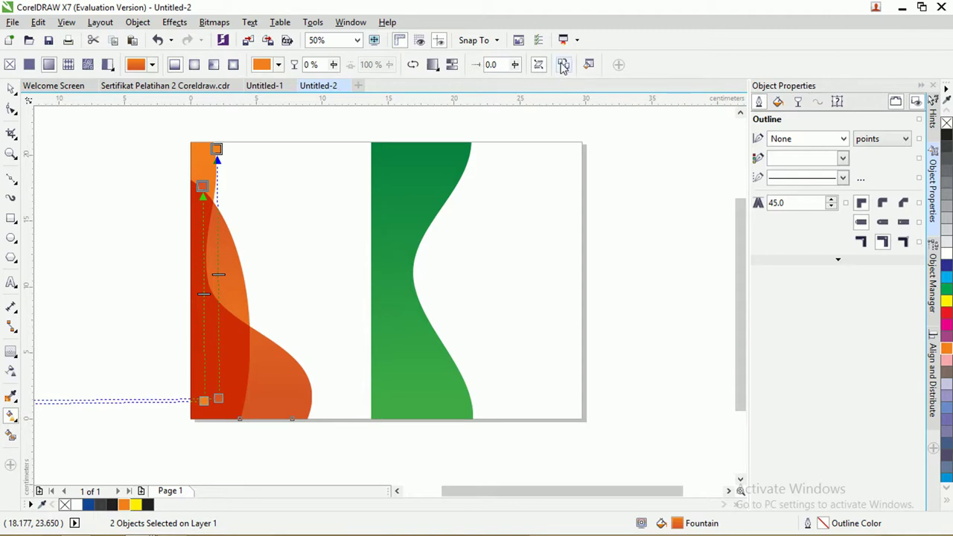
{"action": "left_click", "coordinate": [564, 65]}
{"action": "left_click", "coordinate": [398, 192]}
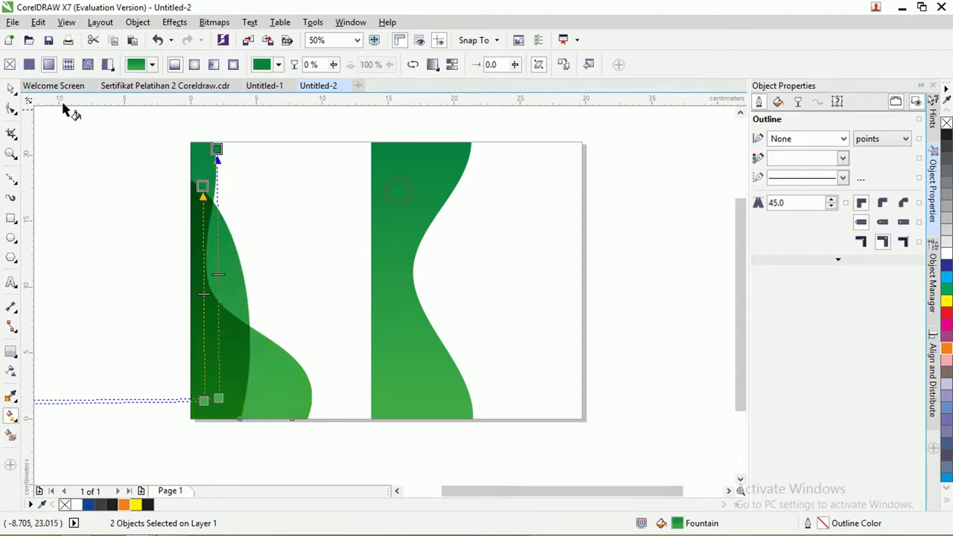
Step: Align the separated green shape to the left edge of the page-sized rectangle and deselect everything
{"action": "left_click", "coordinate": [12, 92]}
{"action": "left_click", "coordinate": [102, 136]}
{"action": "left_click", "coordinate": [413, 188]}
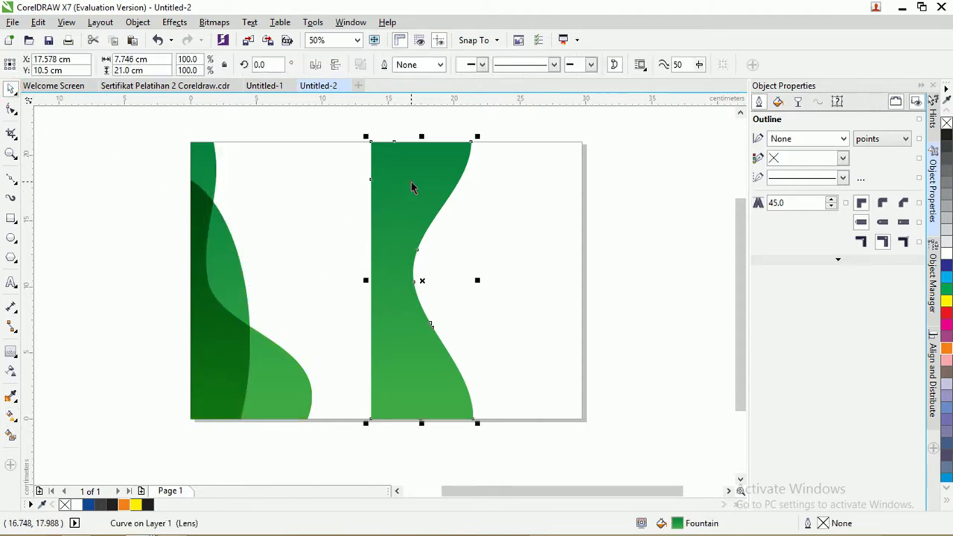
{"action": "left_click", "coordinate": [521, 172], "text": "shift"}
{"action": "key", "text": "l"}
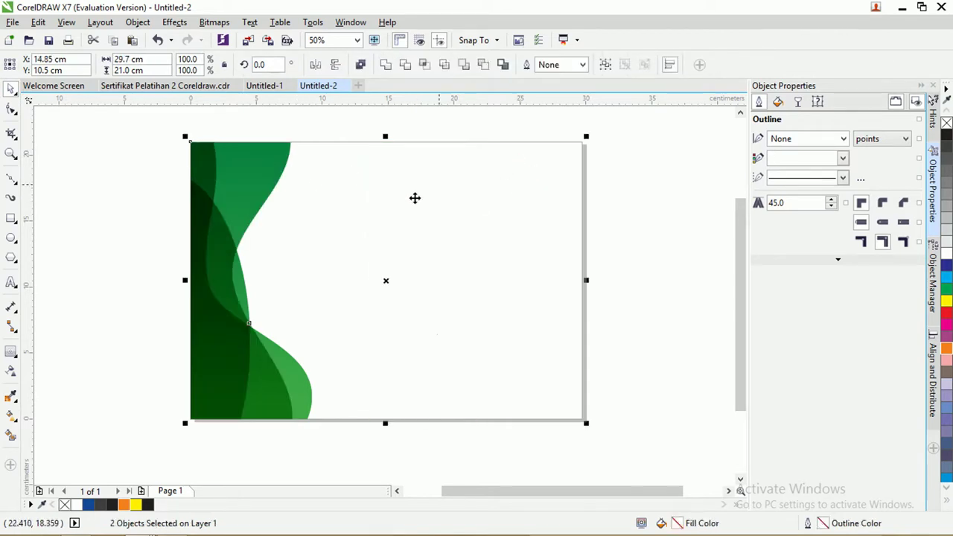
{"action": "left_click", "coordinate": [165, 163]}
{"action": "scroll", "coordinate": [230, 181], "scroll_direction": "up", "scroll_amount": 2}
{"action": "scroll", "coordinate": [203, 179], "scroll_direction": "down", "scroll_amount": 2}
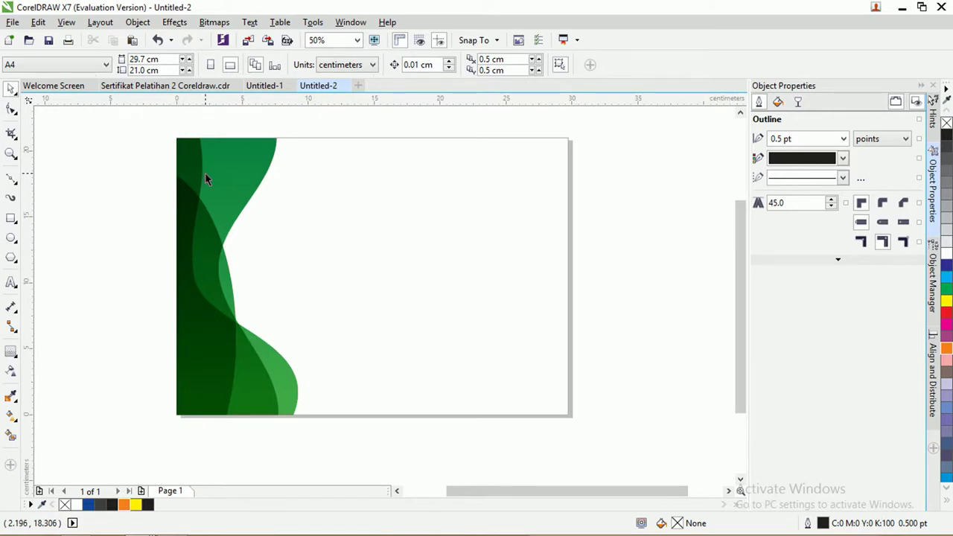
Step: Duplicate the top-wide green shape about 0.8 cm to its right, and give the copy no fill and a black hairline outline
{"action": "left_click", "coordinate": [237, 177]}
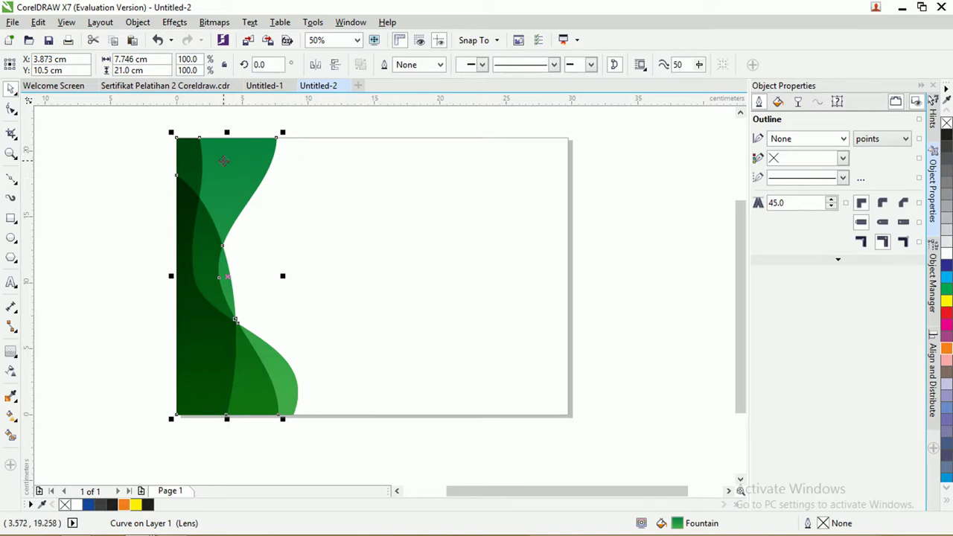
{"action": "left_click_drag", "start_coordinate": [225, 161], "coordinate": [233, 165]}
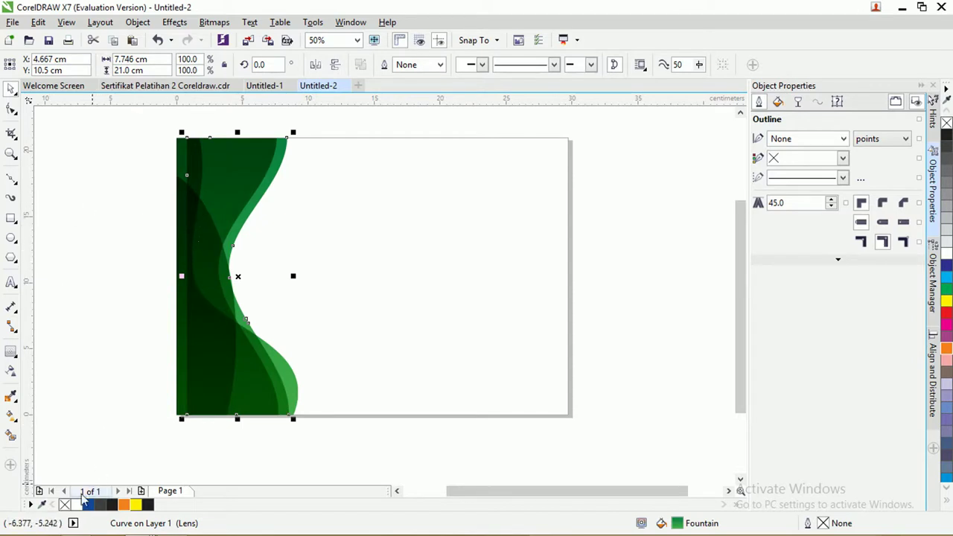
{"action": "left_click", "coordinate": [64, 504]}
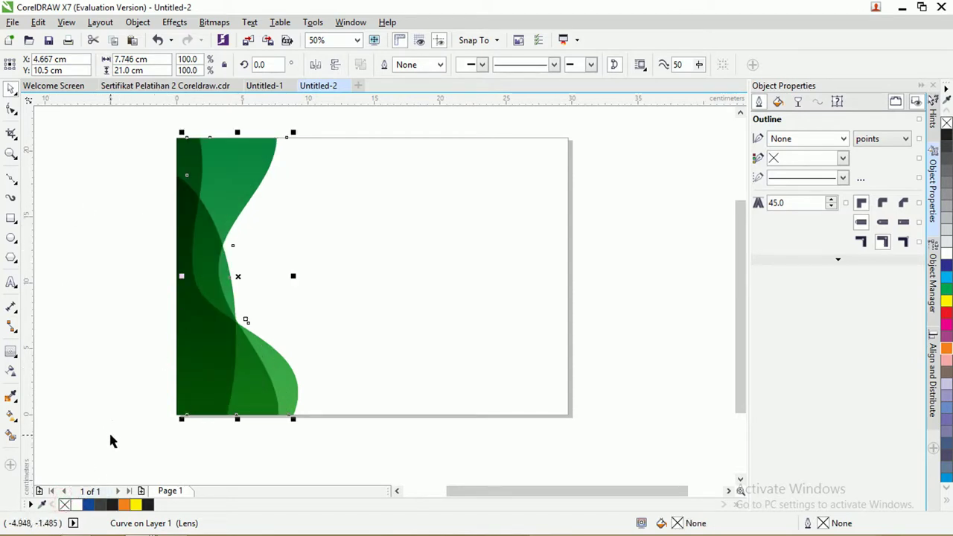
{"action": "right_click", "coordinate": [113, 505]}
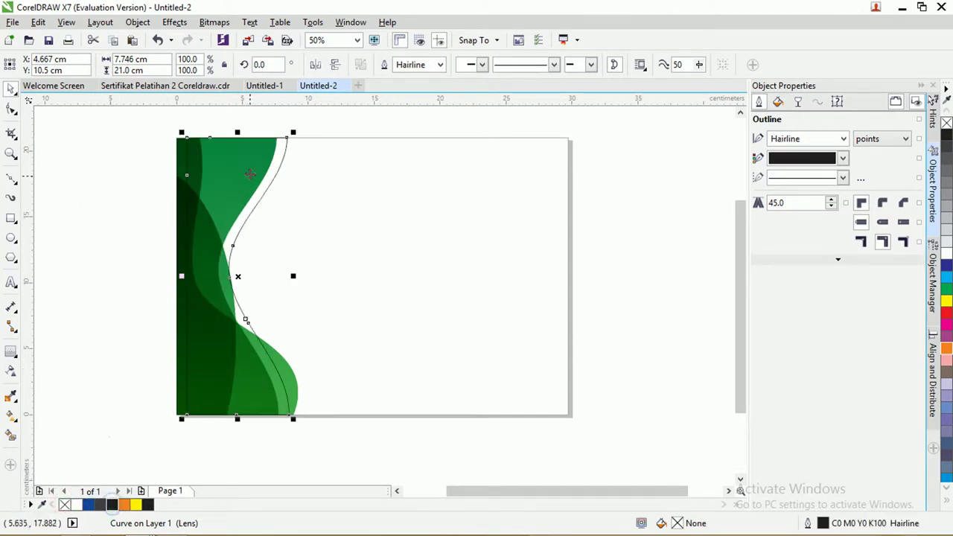
Step: Break the outlined copy open at its top-left node and delete the nodes of its straight sides, keeping only the right-hand wavy edge
{"action": "scroll", "coordinate": [186, 167], "scroll_direction": "up", "scroll_amount": 1}
{"action": "scroll", "coordinate": [185, 166], "scroll_direction": "down", "scroll_amount": 1}
{"action": "left_click", "coordinate": [11, 108]}
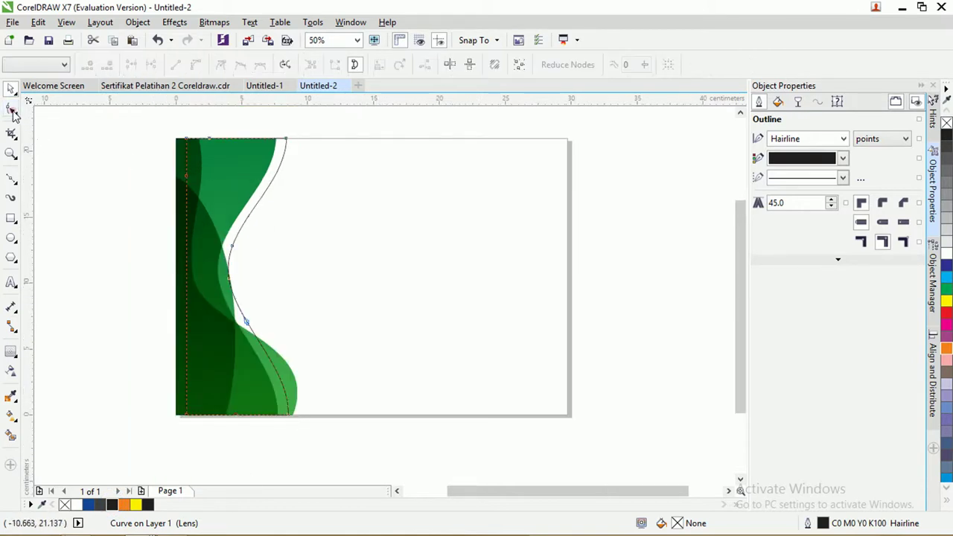
{"action": "left_click", "coordinate": [189, 143]}
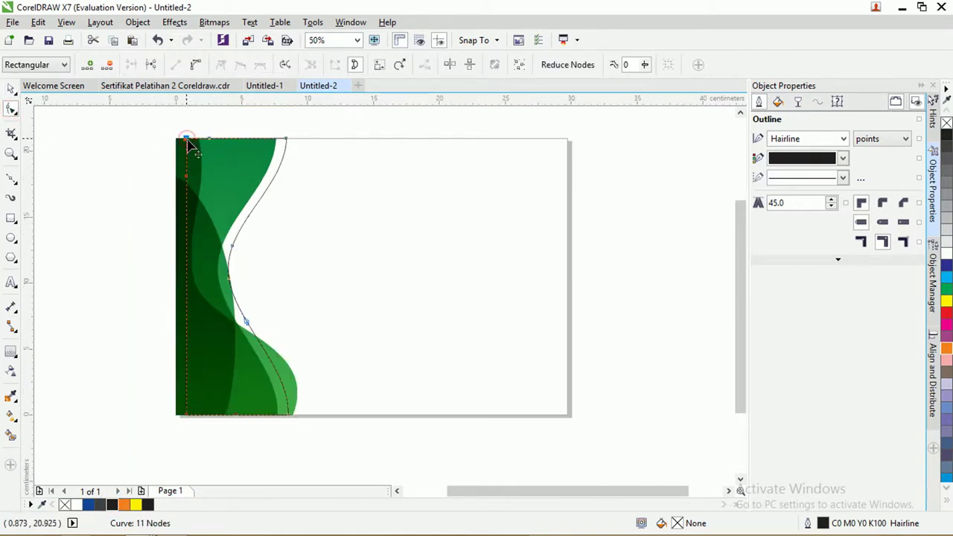
{"action": "left_click", "coordinate": [152, 68]}
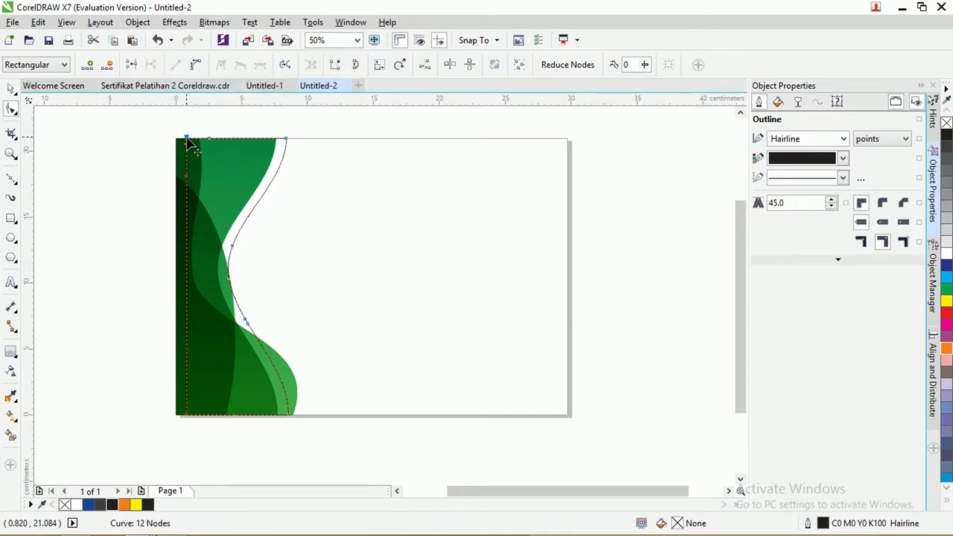
{"action": "key", "text": "Delete"}
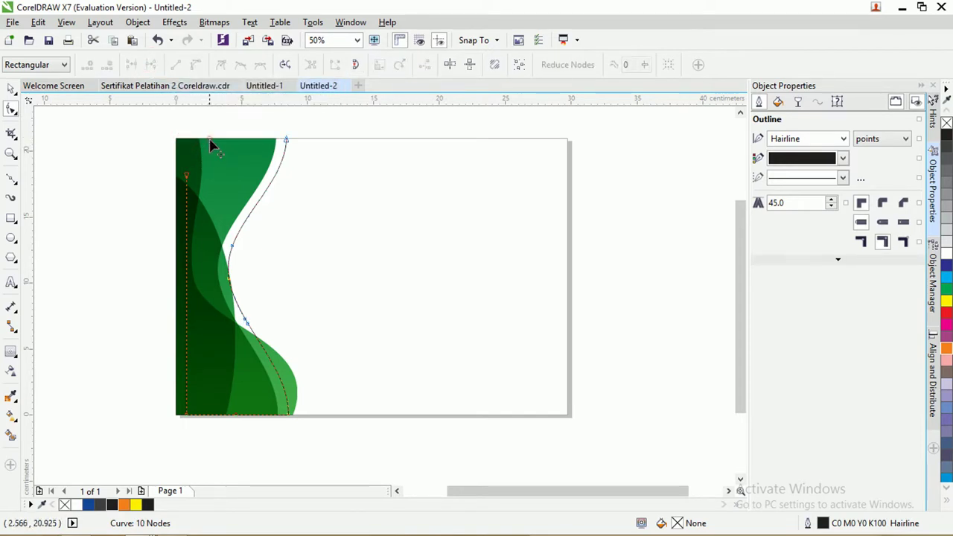
{"action": "key", "text": "Delete"}
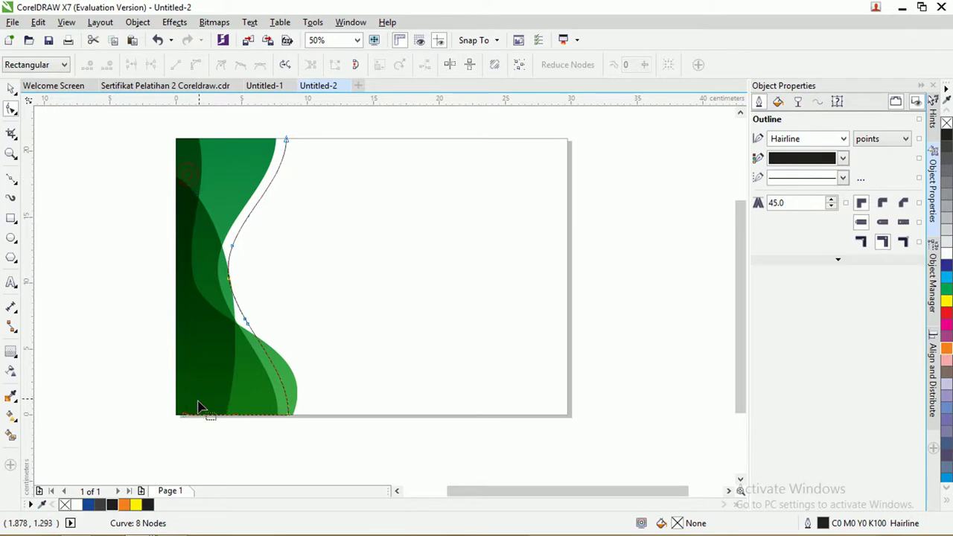
{"action": "left_click", "coordinate": [186, 420]}
{"action": "key", "text": "Delete"}
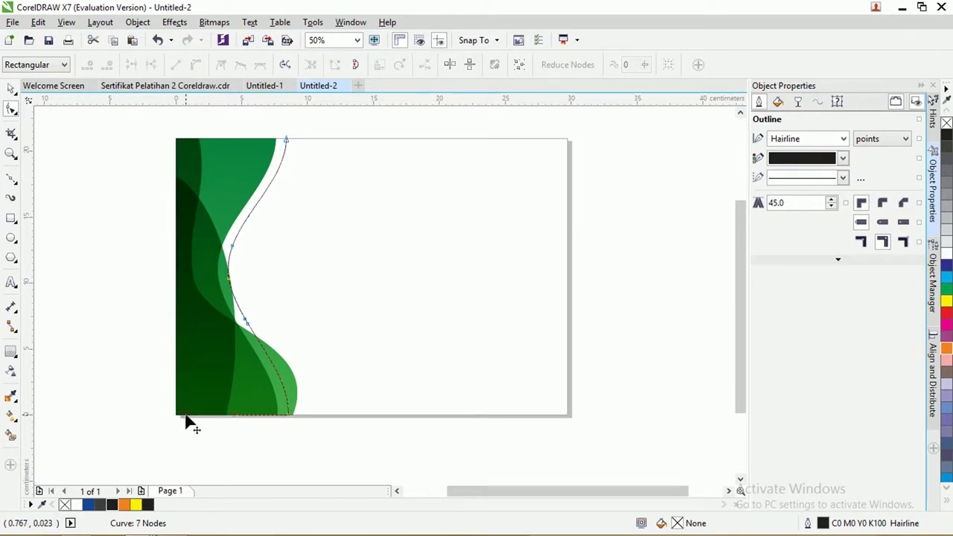
{"action": "left_click", "coordinate": [233, 418]}
{"action": "key", "text": "Delete"}
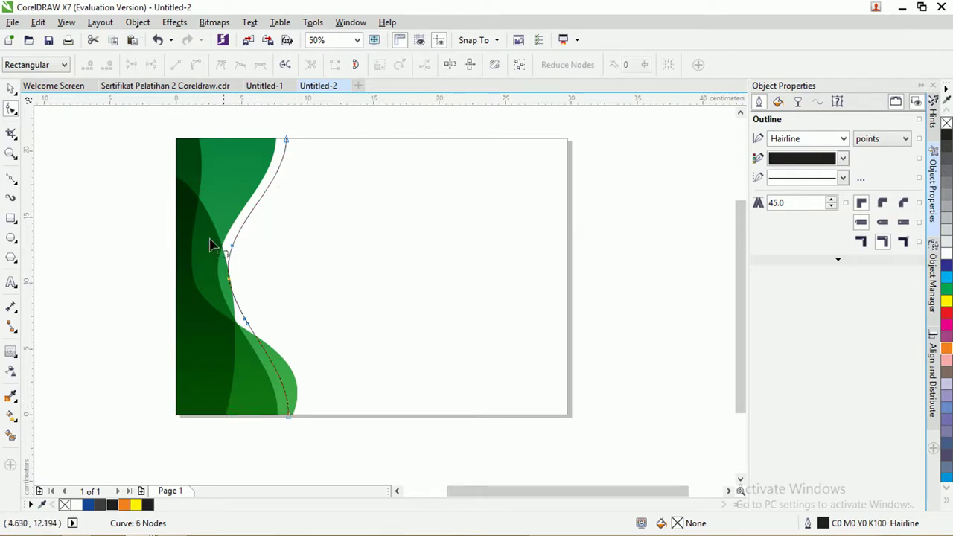
{"action": "left_click", "coordinate": [11, 88]}
{"action": "left_click", "coordinate": [249, 119]}
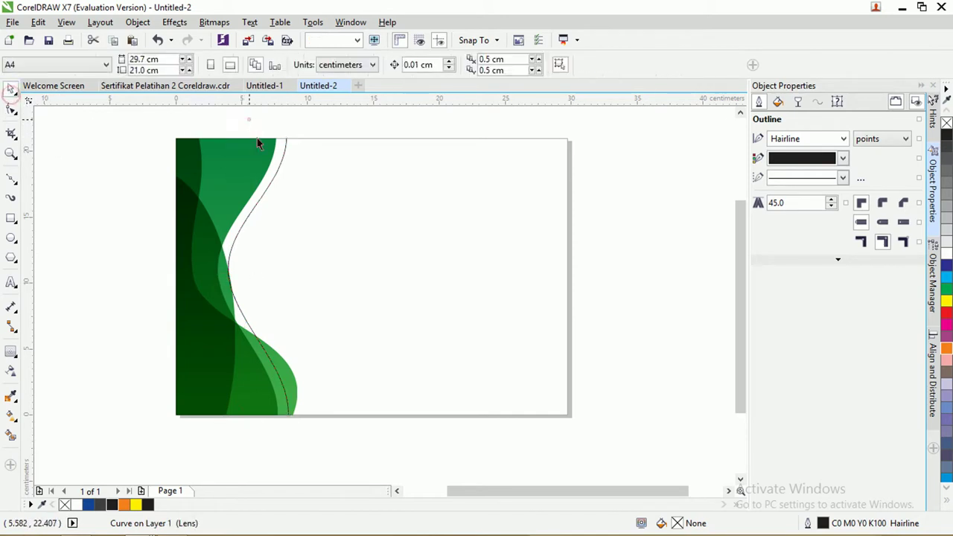
Step: Duplicate the open wavy line about 3.3 cm to its right
{"action": "left_click", "coordinate": [275, 177]}
{"action": "left_click_drag", "start_coordinate": [277, 175], "coordinate": [318, 175]}
{"action": "right_click", "coordinate": [319, 174]}
Step: Split the original wavy line at its node above the inward bend, break it apart into two separate curves and deselect them
{"action": "left_click", "coordinate": [279, 173]}
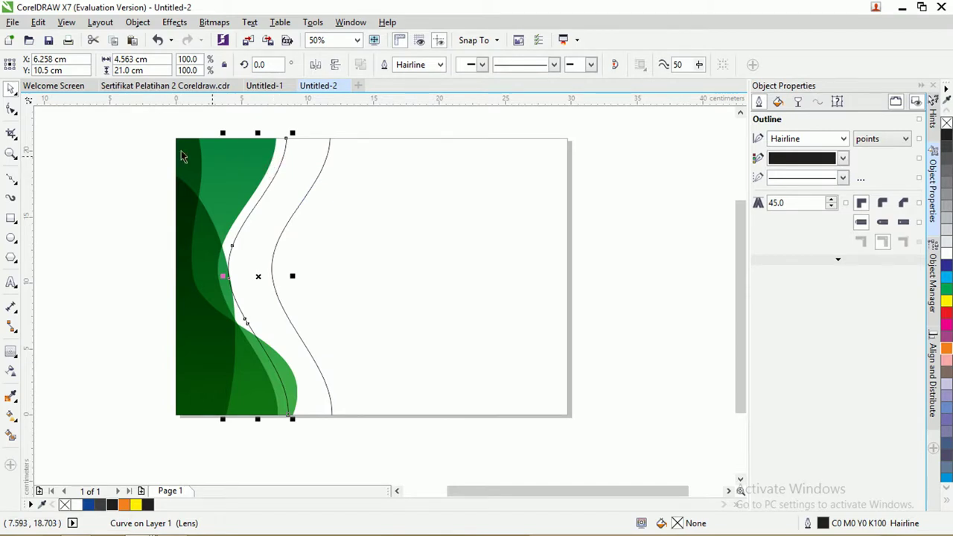
{"action": "left_click", "coordinate": [11, 110]}
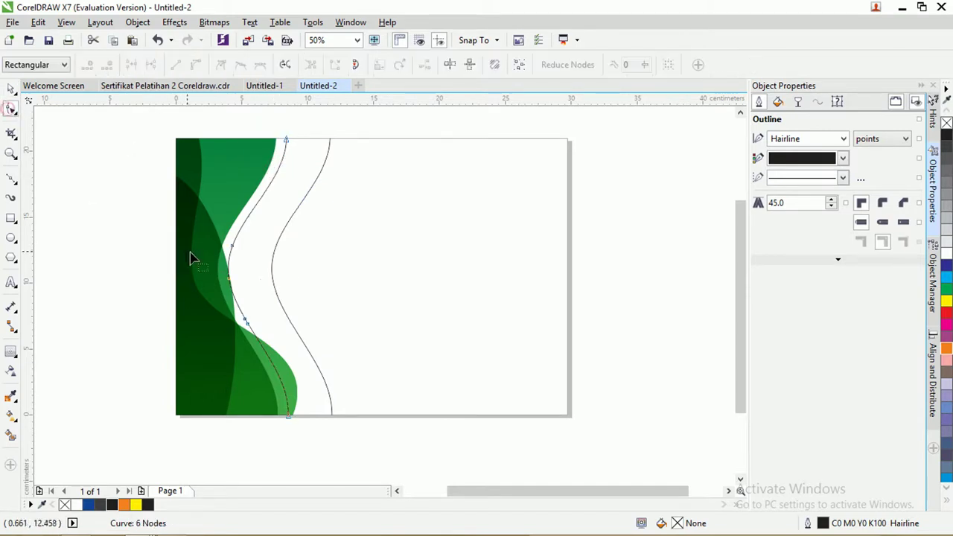
{"action": "left_click", "coordinate": [232, 245]}
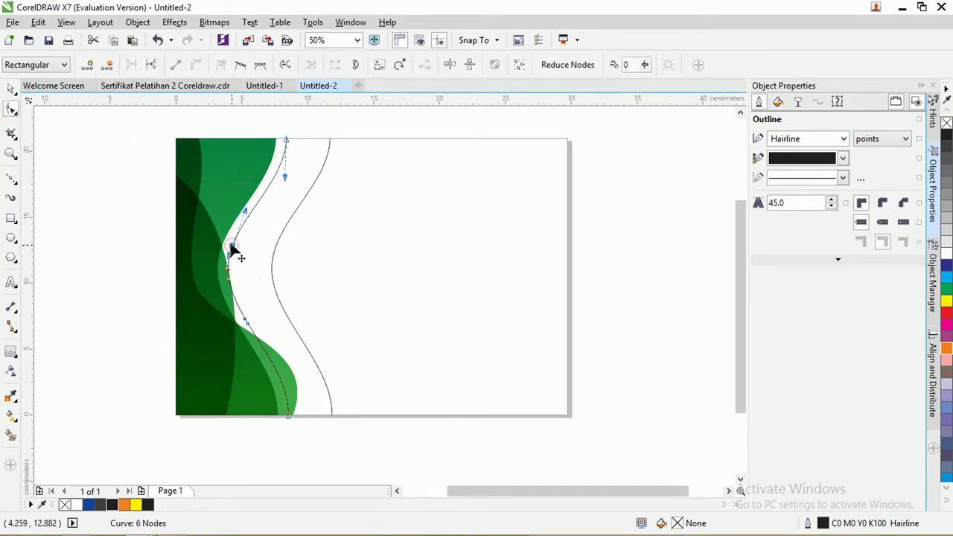
{"action": "left_click", "coordinate": [151, 66]}
{"action": "left_click", "coordinate": [11, 87]}
{"action": "left_click", "coordinate": [51, 130]}
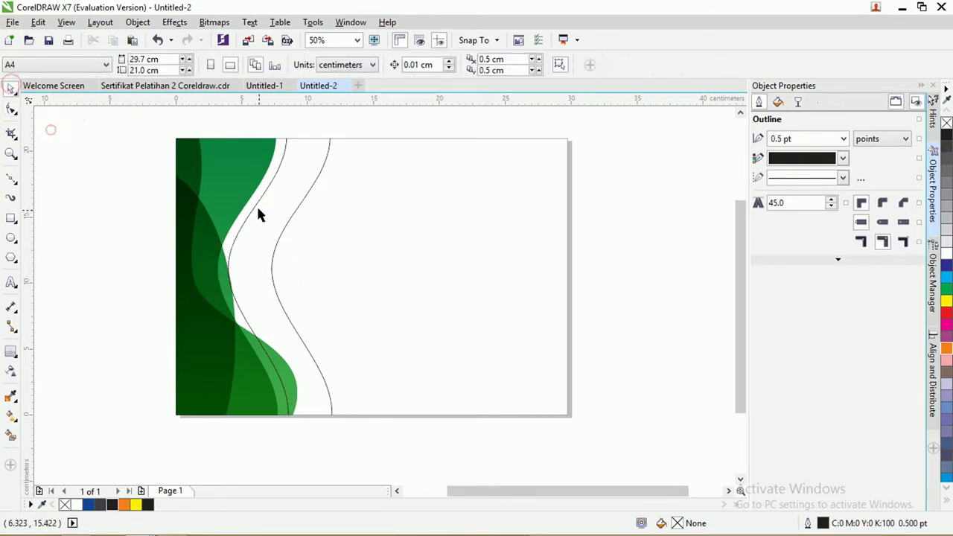
{"action": "left_click", "coordinate": [267, 196]}
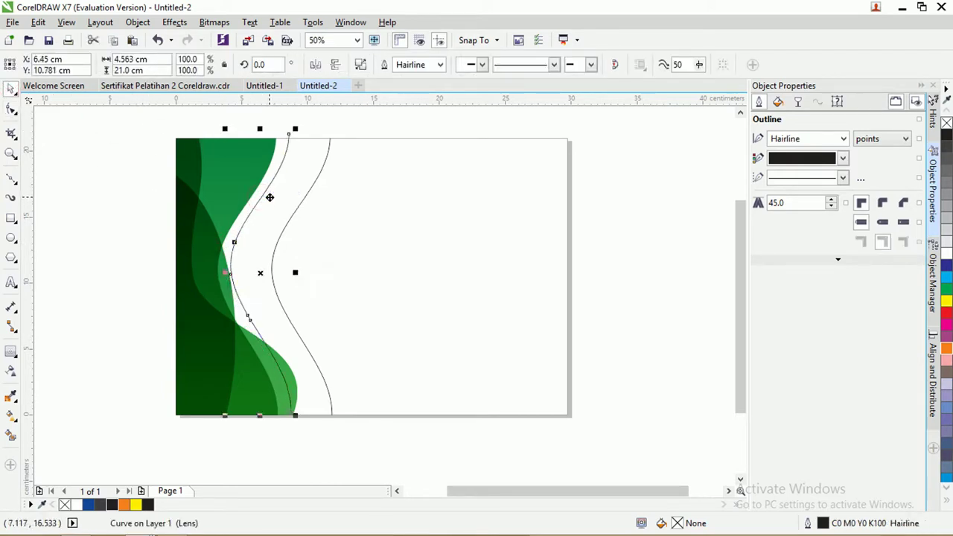
{"action": "key", "text": "ctrl+z"}
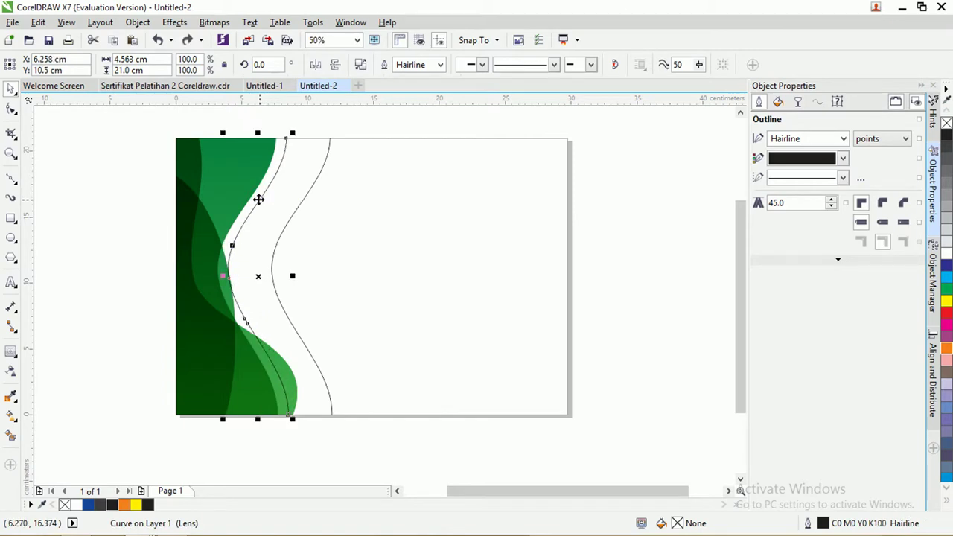
{"action": "right_click", "coordinate": [258, 200]}
{"action": "left_click", "coordinate": [292, 236]}
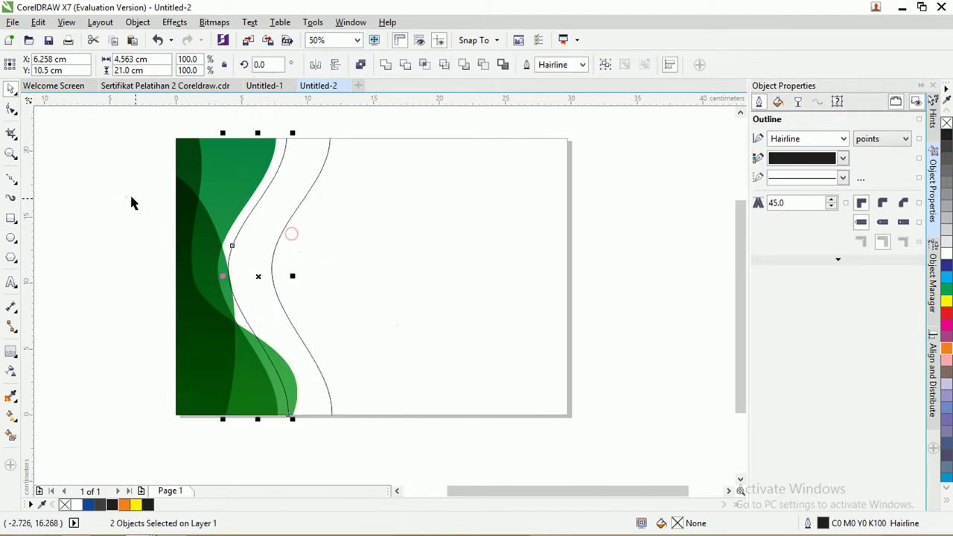
{"action": "left_click", "coordinate": [130, 195]}
Step: Apply a tapered Artistic Media preset stroke to the upper segment of the split wavy line
{"action": "double_click", "coordinate": [250, 215]}
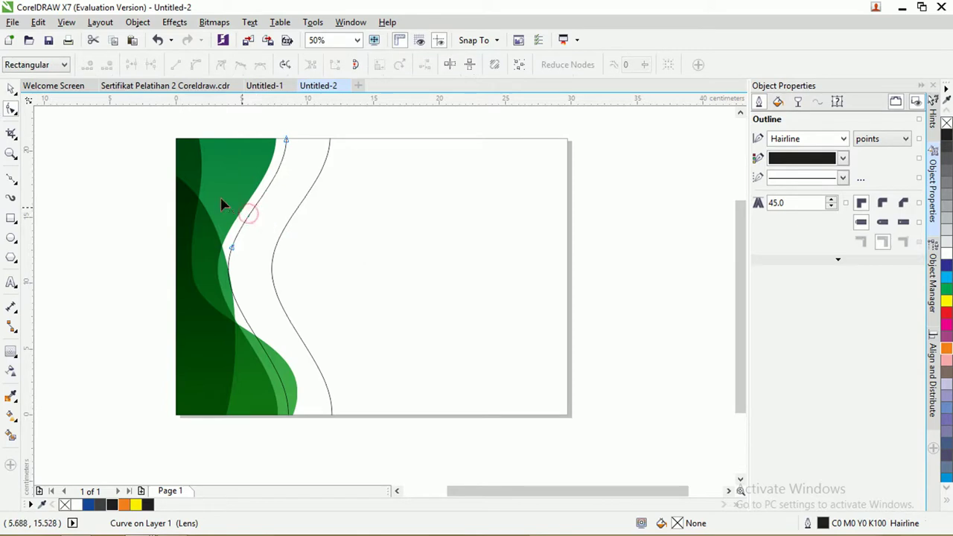
{"action": "left_click", "coordinate": [11, 199]}
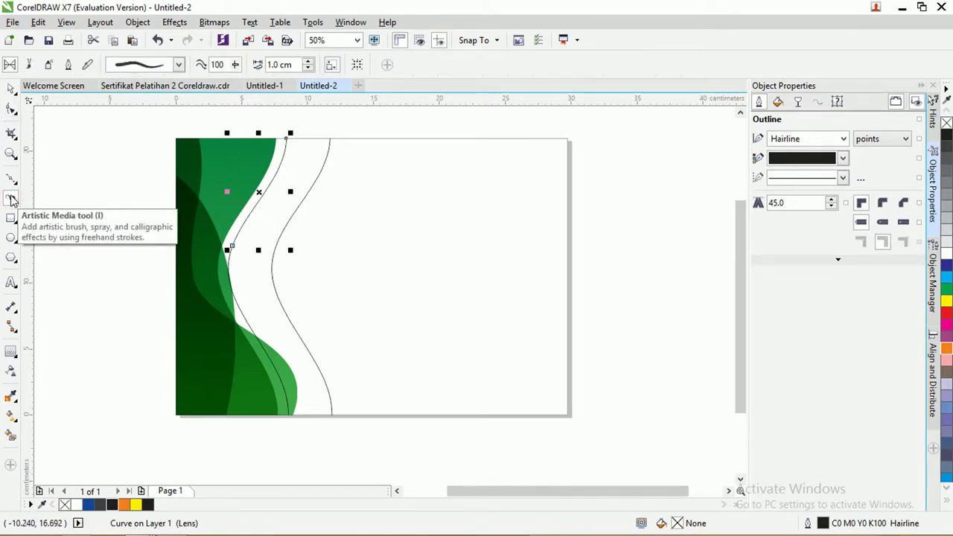
{"action": "left_click", "coordinate": [170, 64]}
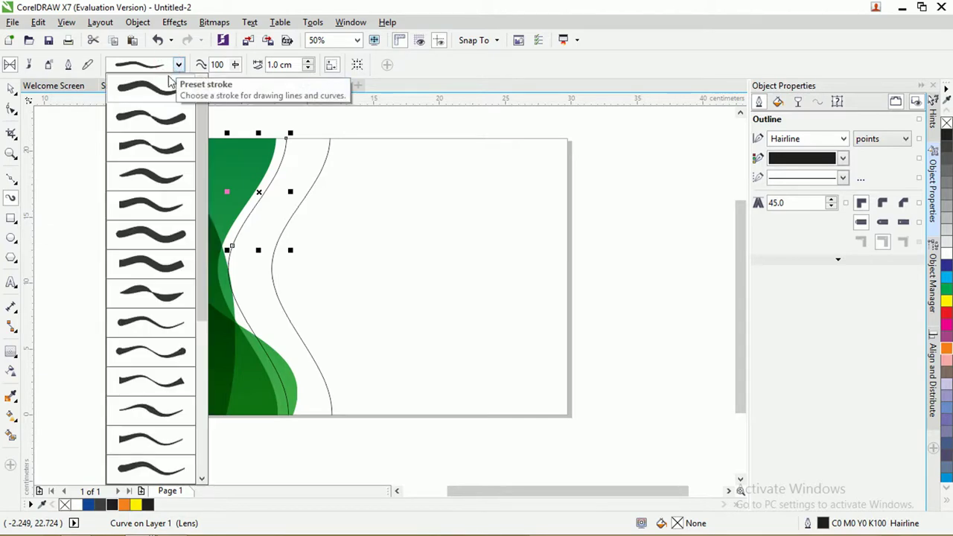
{"action": "left_click_drag", "start_coordinate": [199, 142], "coordinate": [198, 171]}
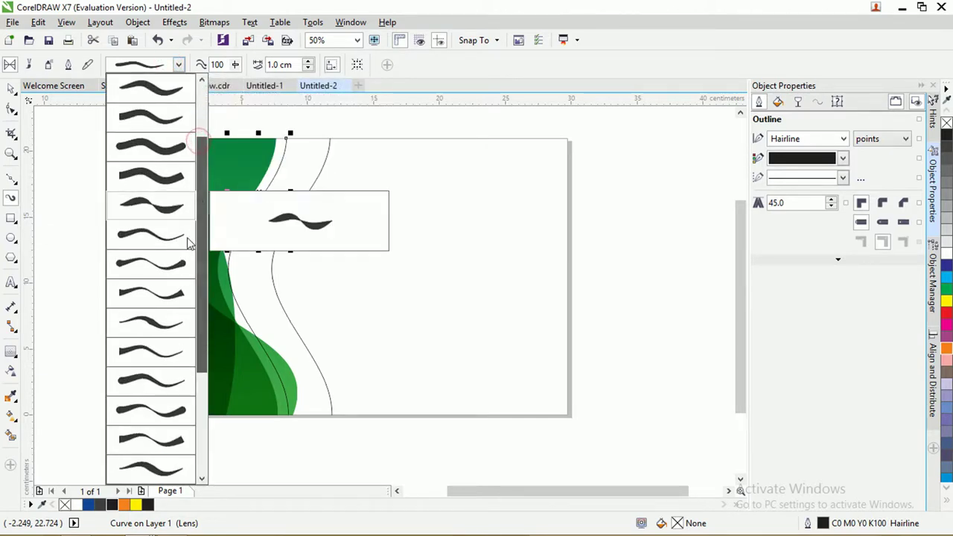
{"action": "left_click", "coordinate": [153, 327]}
{"action": "scroll", "coordinate": [282, 178], "scroll_direction": "up", "scroll_amount": 2}
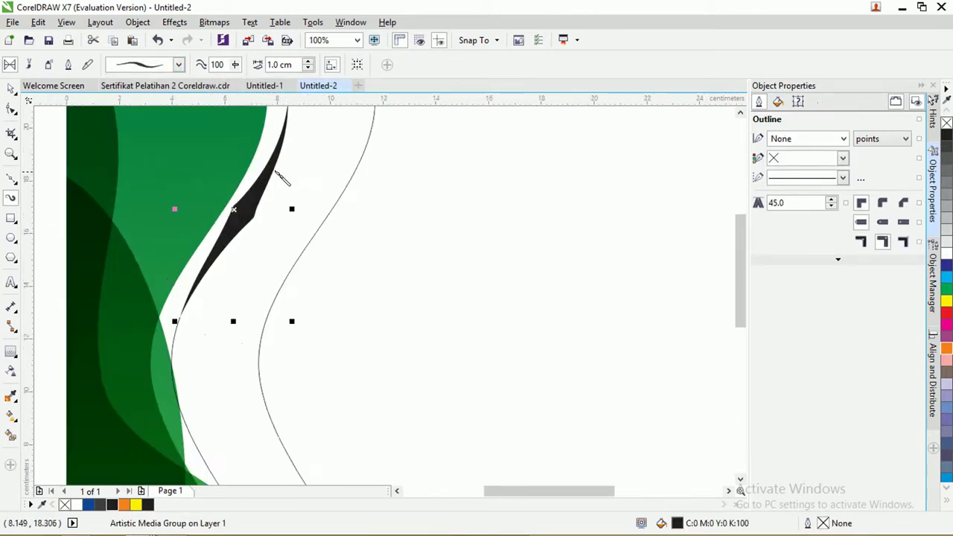
{"action": "scroll", "coordinate": [206, 186], "scroll_direction": "up", "scroll_amount": 2}
{"action": "scroll", "coordinate": [206, 186], "scroll_direction": "down", "scroll_amount": 2}
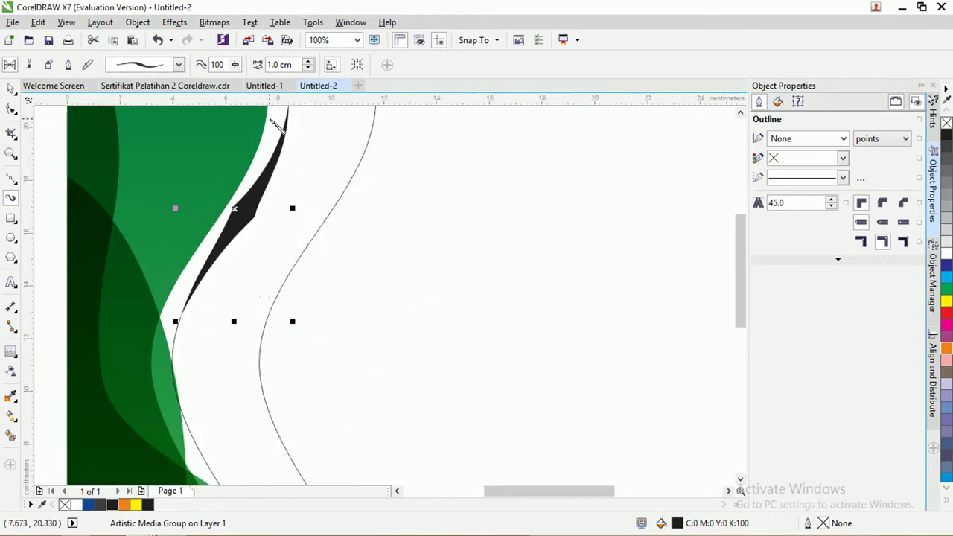
{"action": "scroll", "coordinate": [272, 119], "scroll_direction": "down", "scroll_amount": 2}
{"action": "scroll", "coordinate": [271, 119], "scroll_direction": "up", "scroll_amount": 1}
{"action": "scroll", "coordinate": [272, 119], "scroll_direction": "down", "scroll_amount": 1}
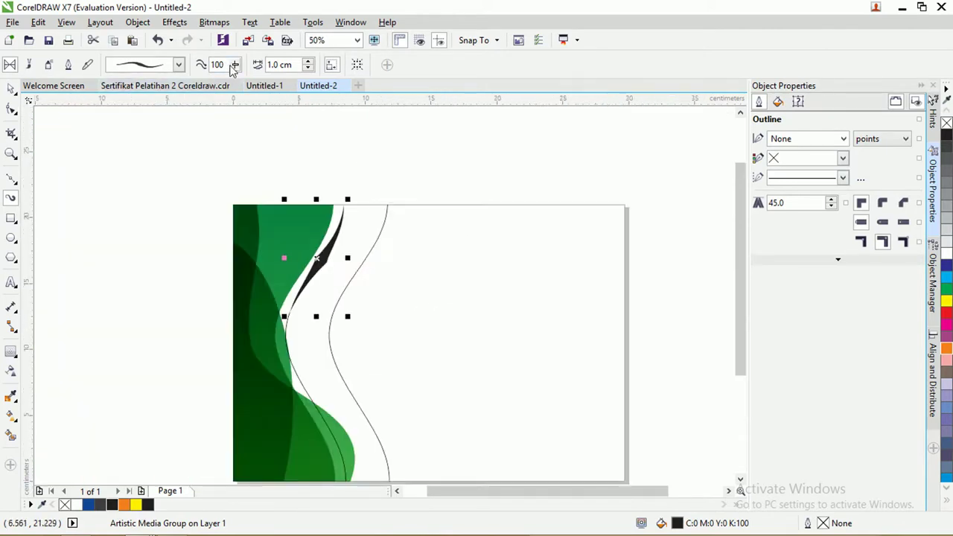
Step: Set the upper segment's artistic stroke to freehand smoothing 33 and a stroke width of 0.3 cm
{"action": "left_click_drag", "start_coordinate": [233, 67], "coordinate": [216, 85]}
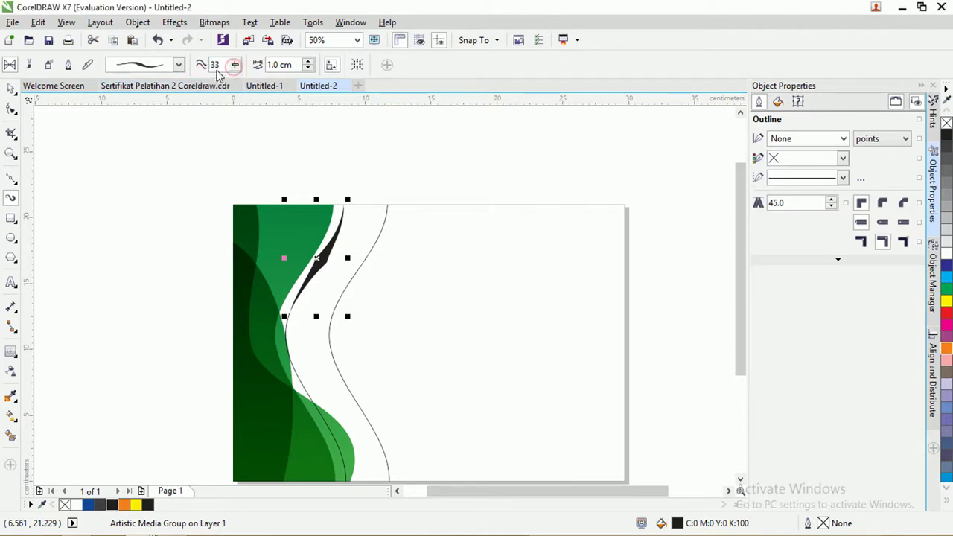
{"action": "left_click", "coordinate": [308, 69]}
{"action": "left_click", "coordinate": [308, 68]}
{"action": "left_click", "coordinate": [309, 69]}
{"action": "left_click", "coordinate": [307, 69]}
{"action": "left_click", "coordinate": [307, 69]}
{"action": "left_click", "coordinate": [308, 70]}
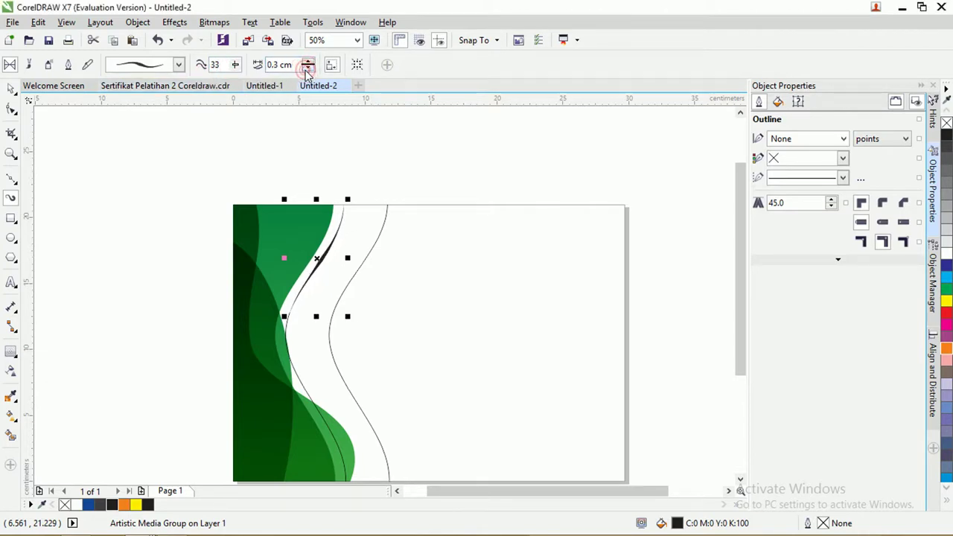
{"action": "left_click", "coordinate": [307, 69]}
{"action": "scroll", "coordinate": [340, 242], "scroll_direction": "up", "scroll_amount": 2}
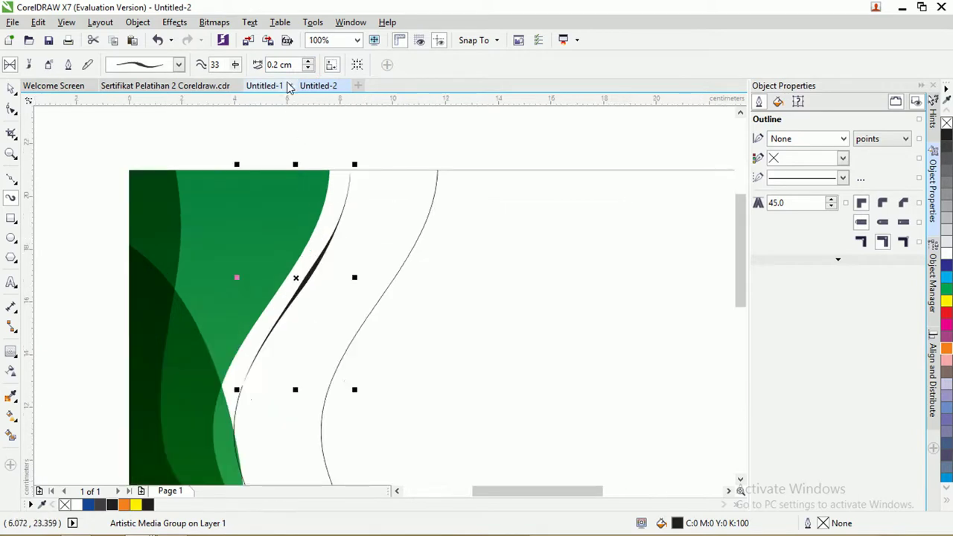
{"action": "left_click", "coordinate": [308, 69]}
{"action": "left_click", "coordinate": [308, 64]}
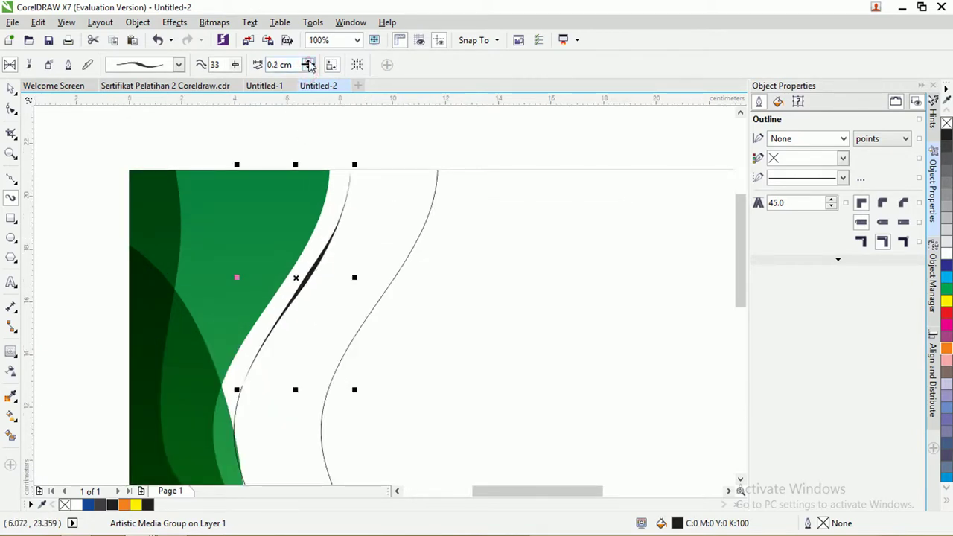
{"action": "left_click", "coordinate": [308, 63]}
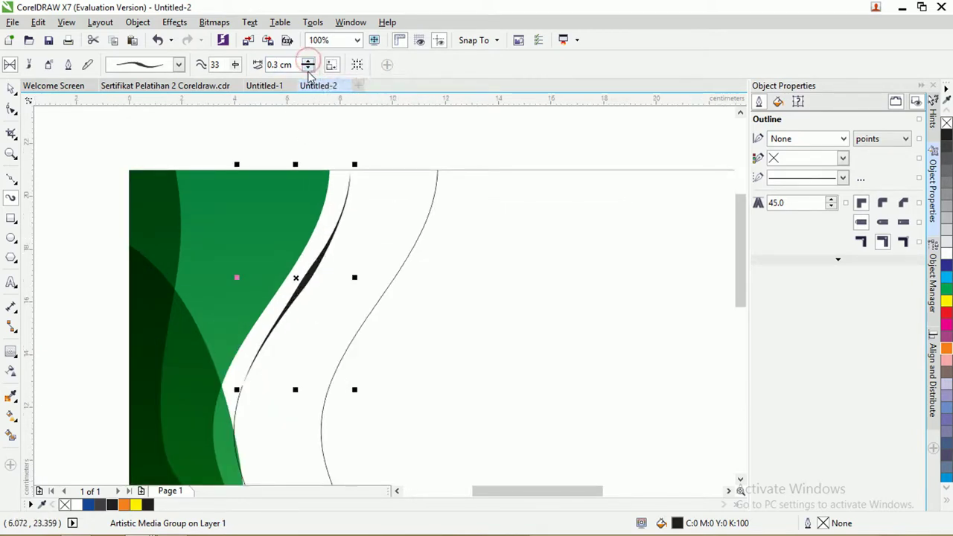
{"action": "left_click", "coordinate": [308, 64]}
{"action": "left_click", "coordinate": [308, 68]}
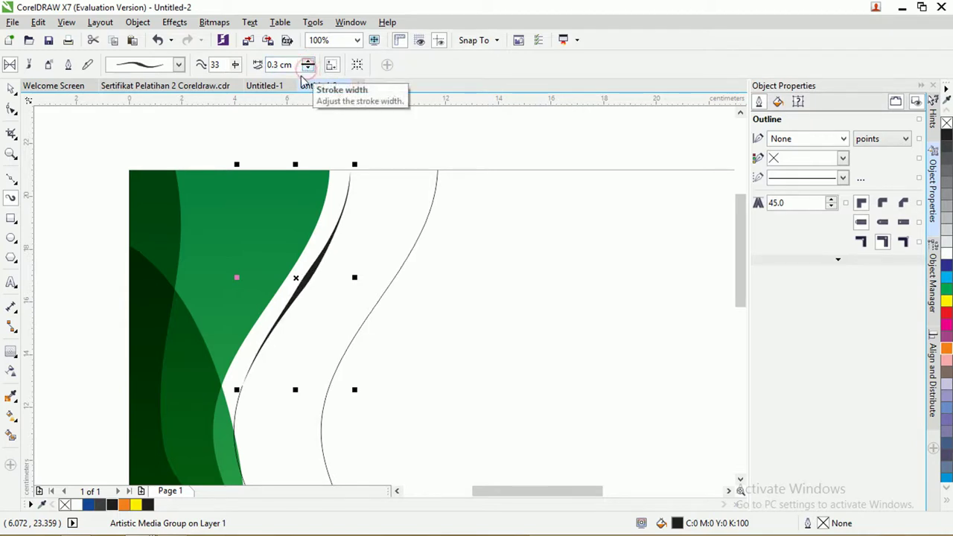
Step: Move the lower segment of the split wavy line about 0.8 cm left onto the edge of the green shape
{"action": "left_click", "coordinate": [12, 89]}
{"action": "left_click", "coordinate": [138, 125]}
{"action": "scroll", "coordinate": [138, 125], "scroll_direction": "down", "scroll_amount": 1}
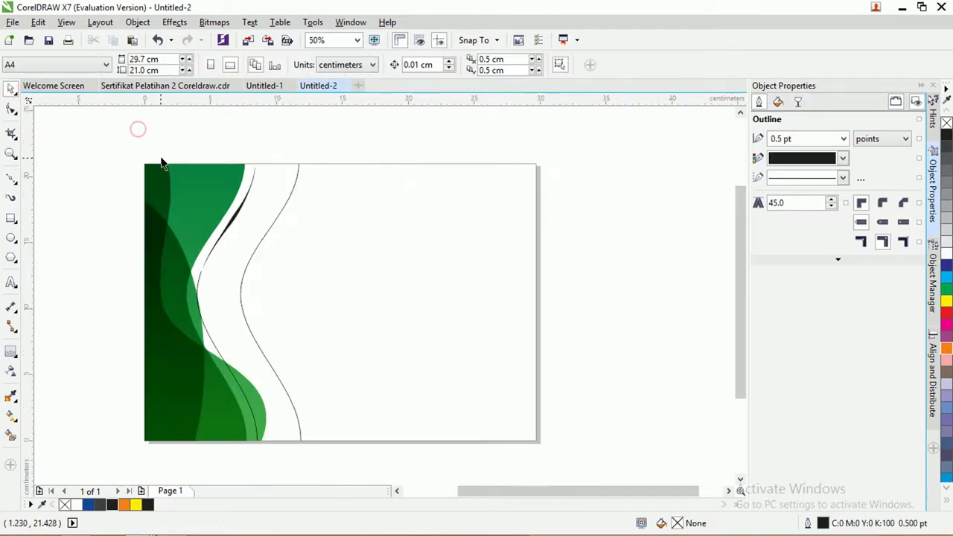
{"action": "left_click", "coordinate": [206, 328]}
{"action": "left_click_drag", "start_coordinate": [206, 328], "coordinate": [195, 320]}
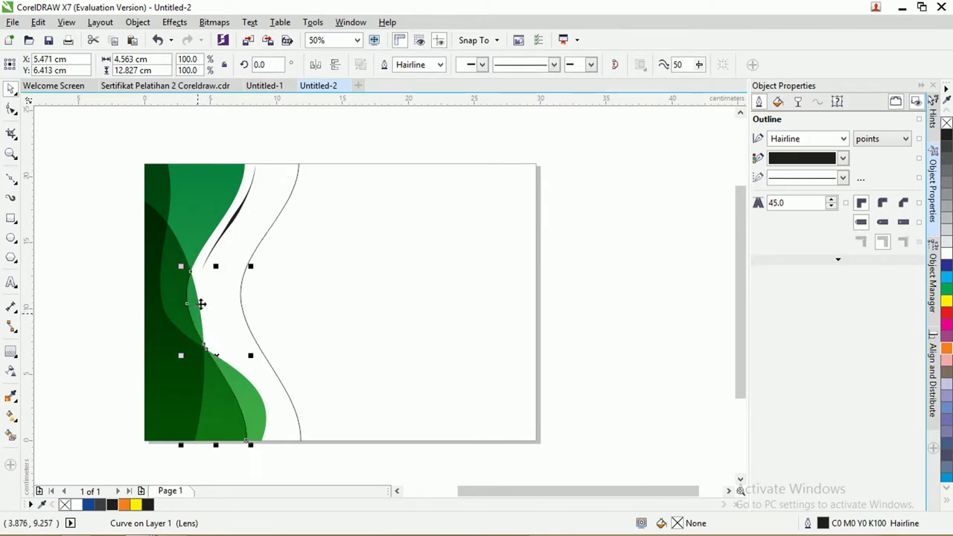
Step: Apply the tapered Artistic Media preset stroke to the lower segment of the split wavy line with a stroke width of 0.3 cm
{"action": "scroll", "coordinate": [169, 280], "scroll_direction": "up", "scroll_amount": 1}
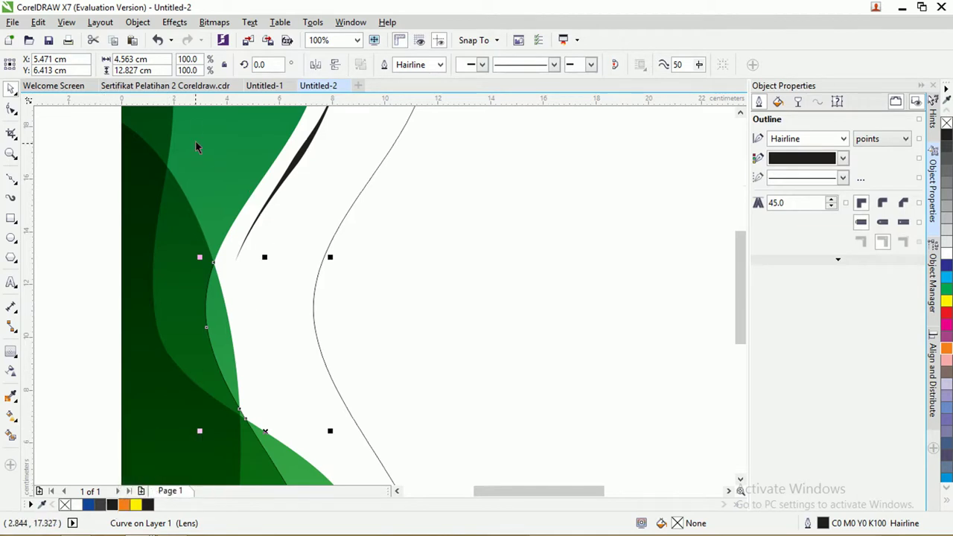
{"action": "left_click", "coordinate": [11, 198]}
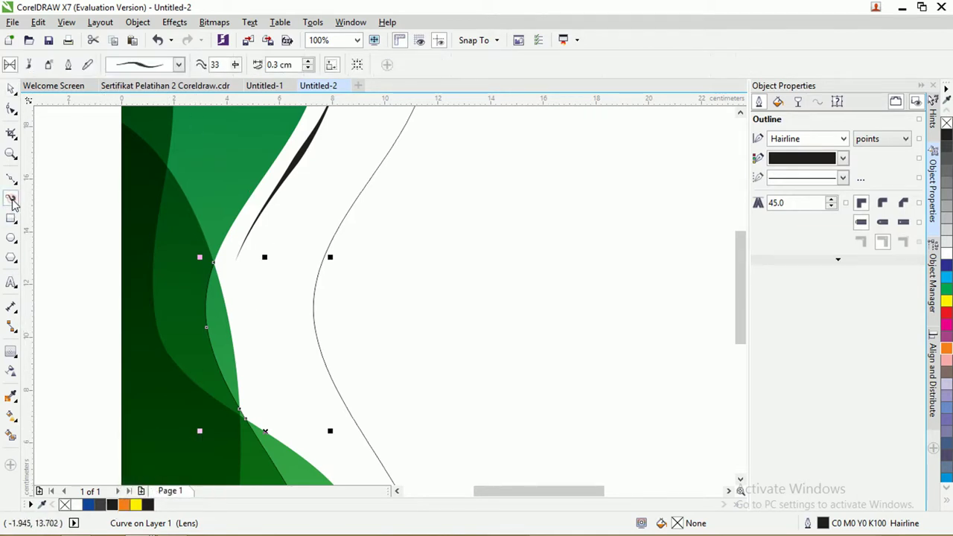
{"action": "left_click", "coordinate": [178, 65]}
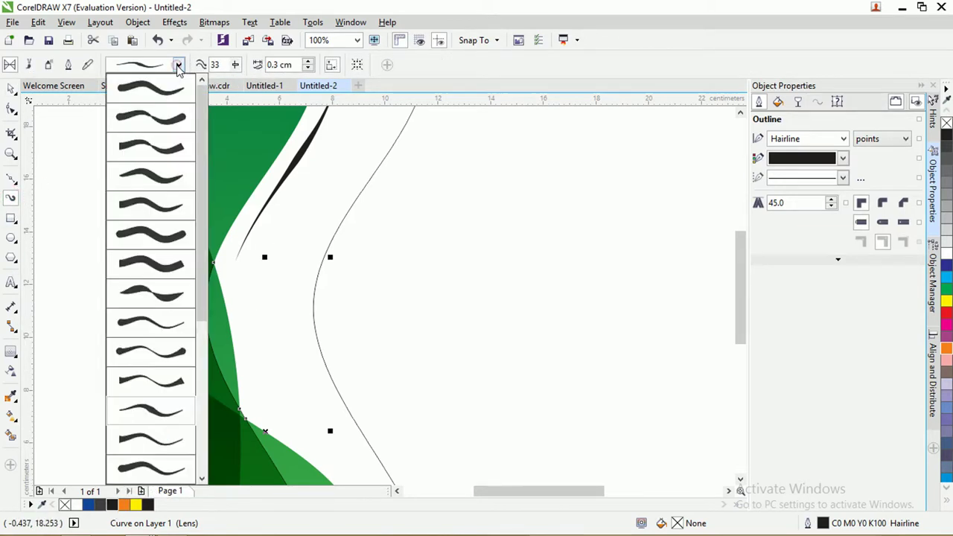
{"action": "left_click", "coordinate": [149, 408]}
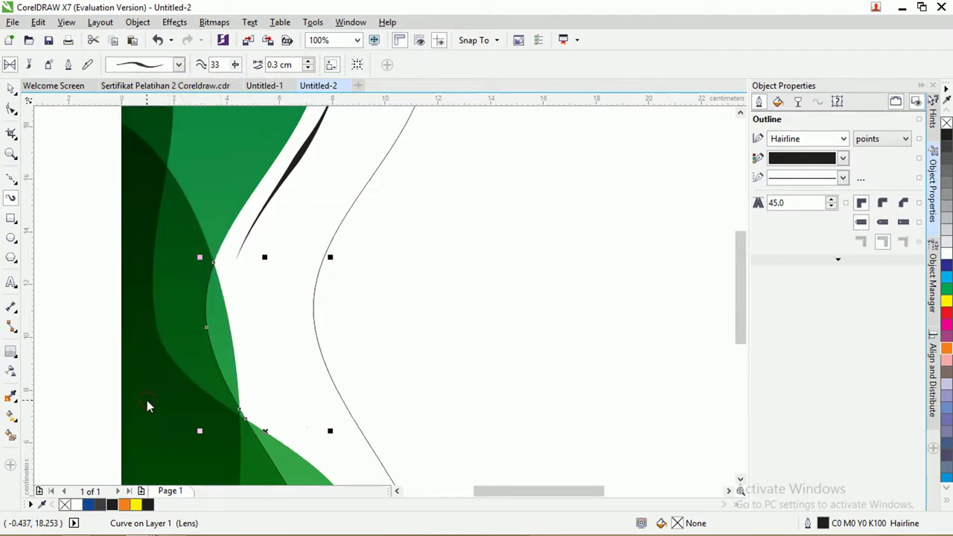
{"action": "scroll", "coordinate": [279, 177], "scroll_direction": "down", "scroll_amount": 2}
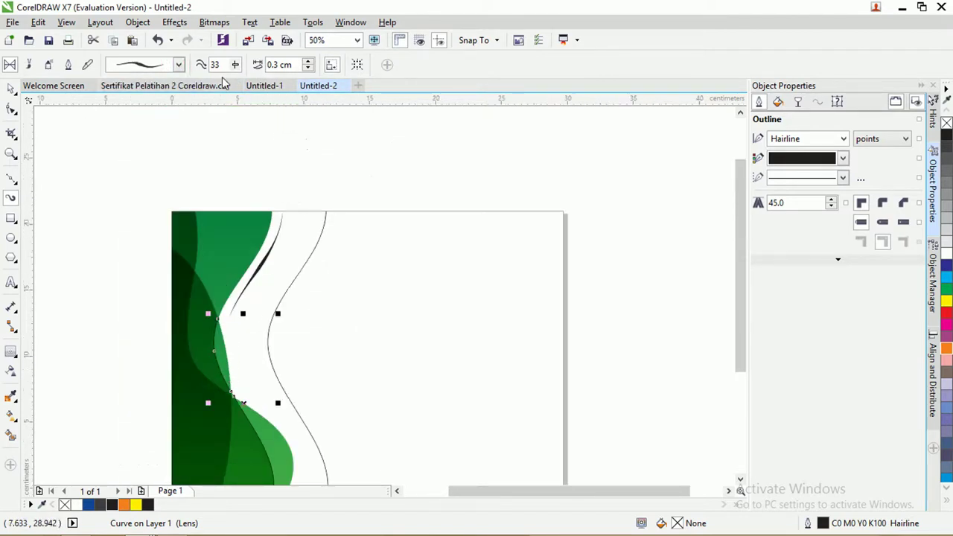
{"action": "left_click", "coordinate": [308, 62]}
{"action": "left_click", "coordinate": [307, 62]}
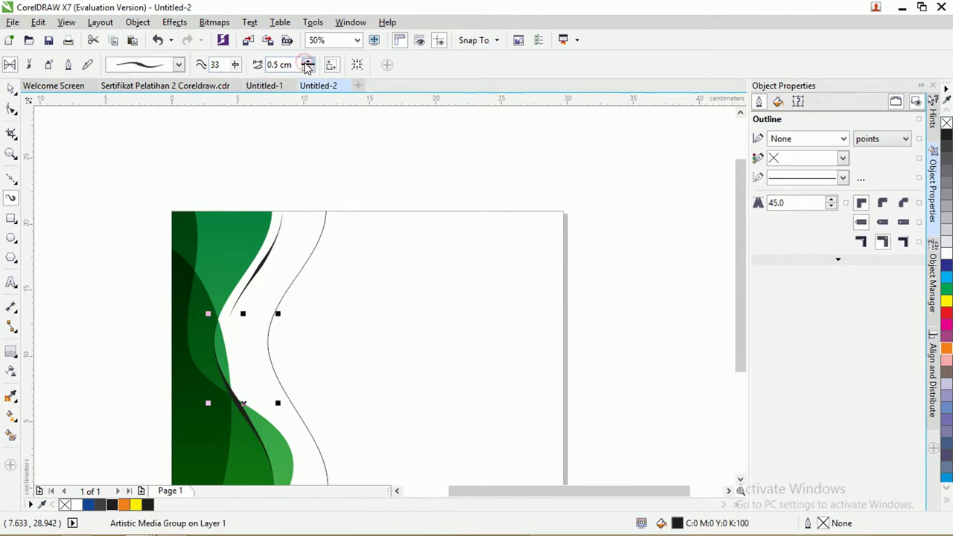
{"action": "left_click", "coordinate": [304, 68]}
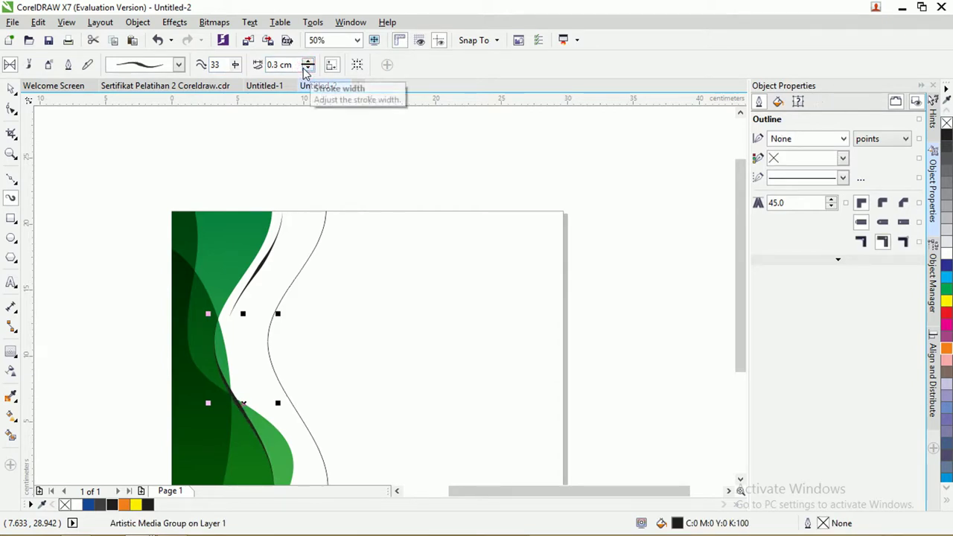
{"action": "left_click", "coordinate": [11, 89]}
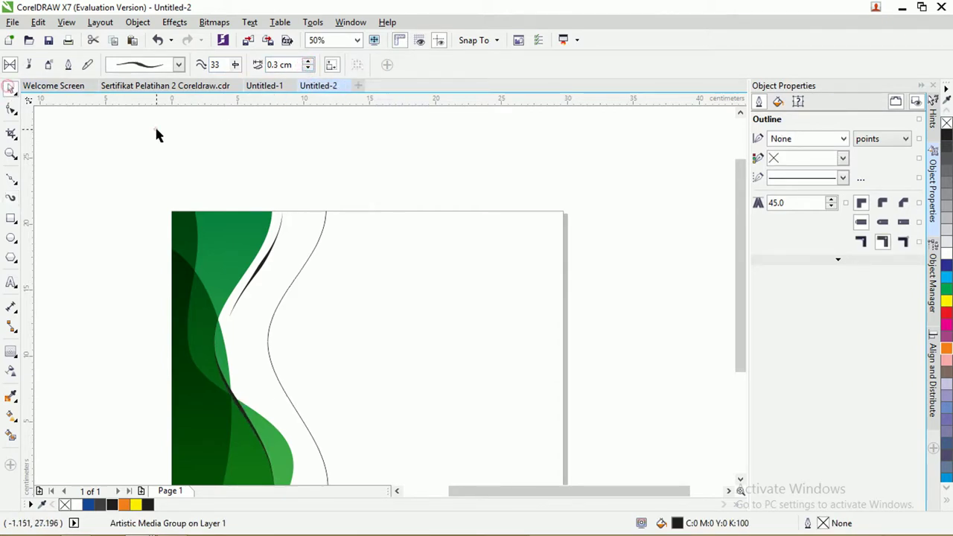
{"action": "left_click", "coordinate": [156, 135]}
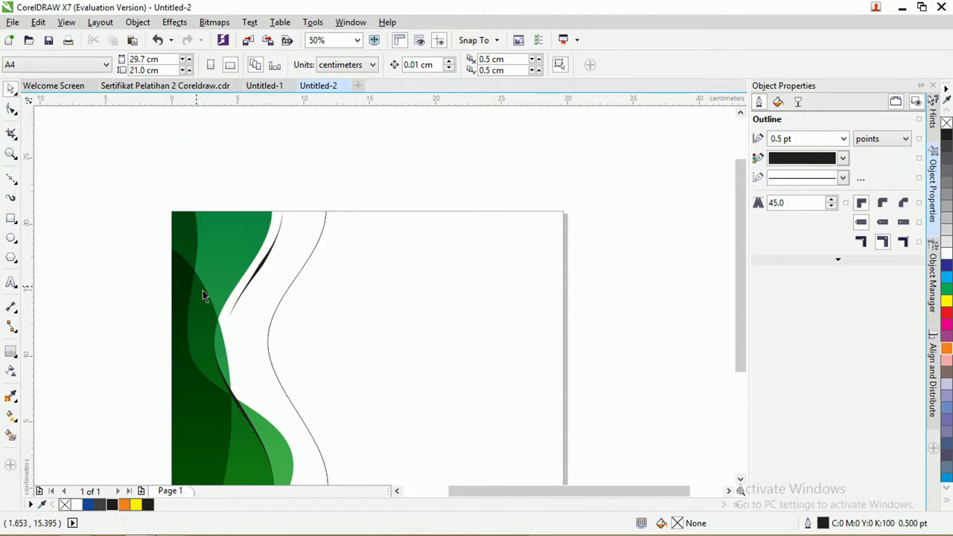
Step: Move the remaining thin wavy line about 5 cm left onto the green shapes
{"action": "scroll", "coordinate": [253, 317], "scroll_direction": "up", "scroll_amount": 1}
{"action": "scroll", "coordinate": [253, 316], "scroll_direction": "down", "scroll_amount": 1}
{"action": "left_click", "coordinate": [271, 323]}
{"action": "left_click_drag", "start_coordinate": [270, 323], "coordinate": [205, 319]}
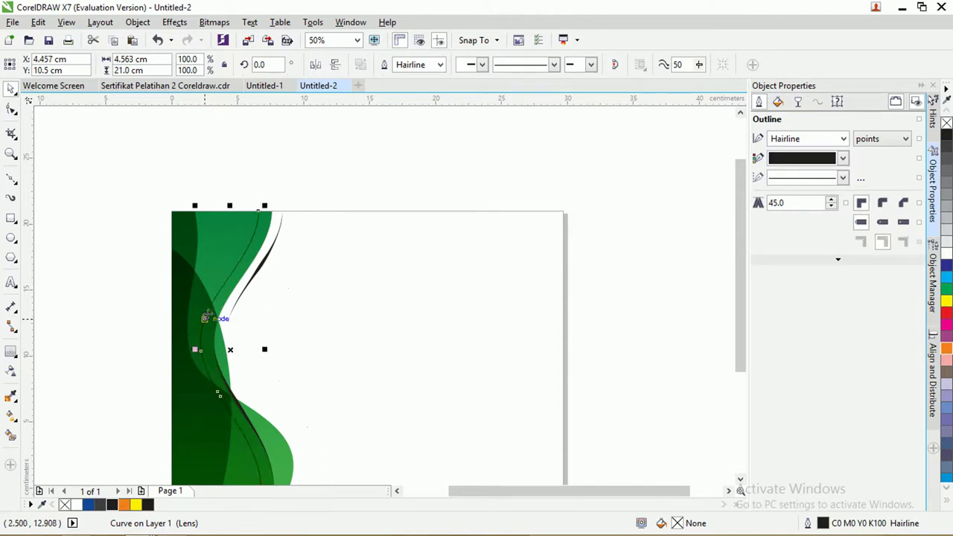
Step: Shorten the moved wavy line to its middle bend by adding a node on its upper and lower parts and deleting both end nodes
{"action": "left_click", "coordinate": [12, 112]}
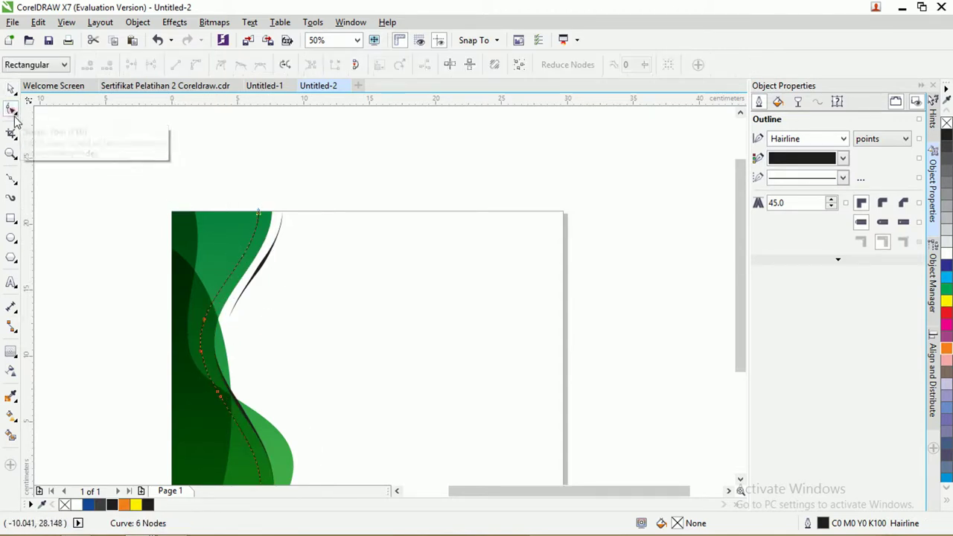
{"action": "double_click", "coordinate": [236, 268]}
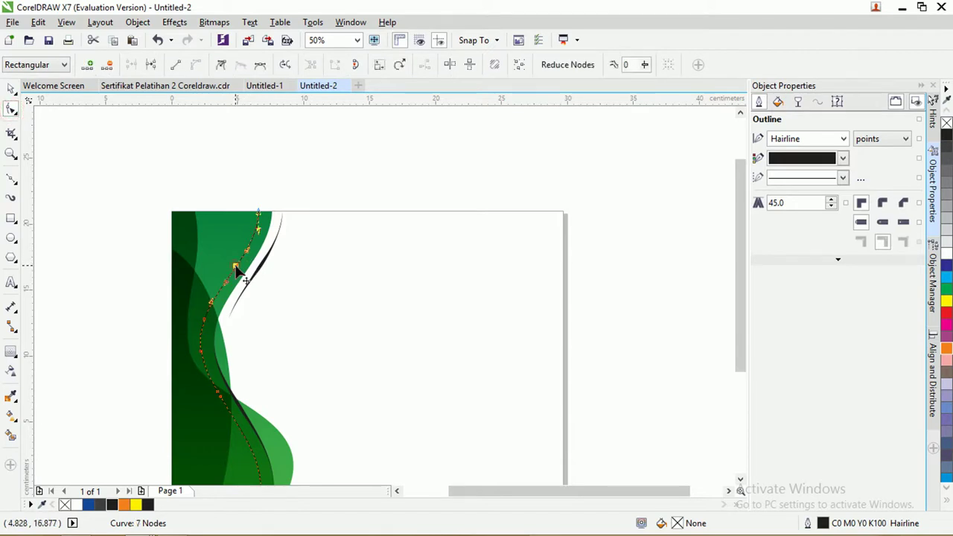
{"action": "double_click", "coordinate": [226, 406]}
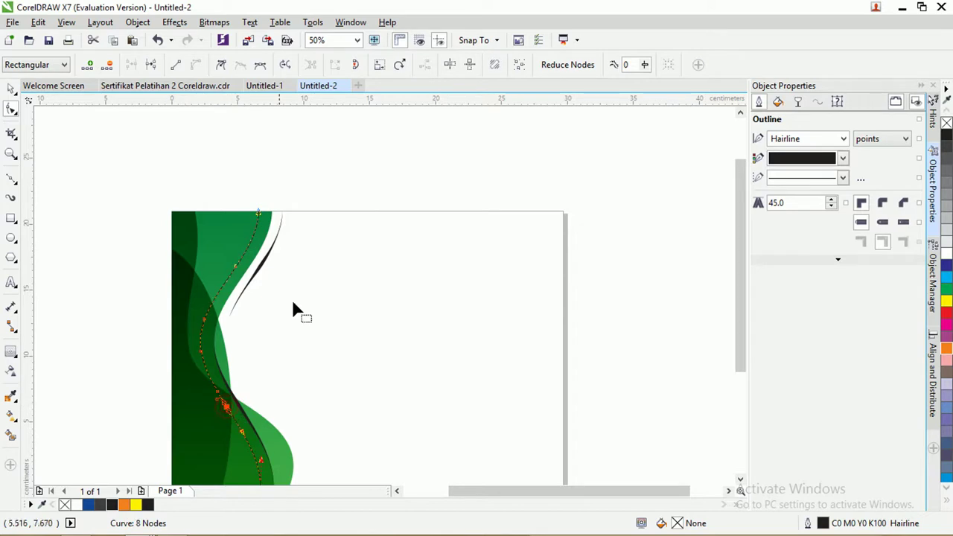
{"action": "double_click", "coordinate": [259, 212]}
{"action": "scroll", "coordinate": [243, 324], "scroll_direction": "down", "scroll_amount": 1}
{"action": "scroll", "coordinate": [252, 412], "scroll_direction": "up", "scroll_amount": 1}
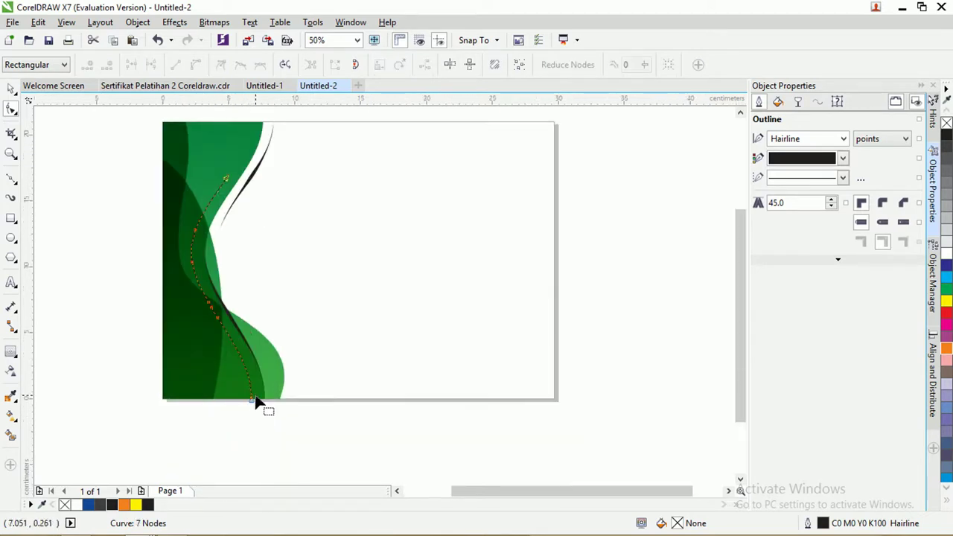
{"action": "double_click", "coordinate": [253, 400]}
{"action": "scroll", "coordinate": [212, 207], "scroll_direction": "up", "scroll_amount": 1}
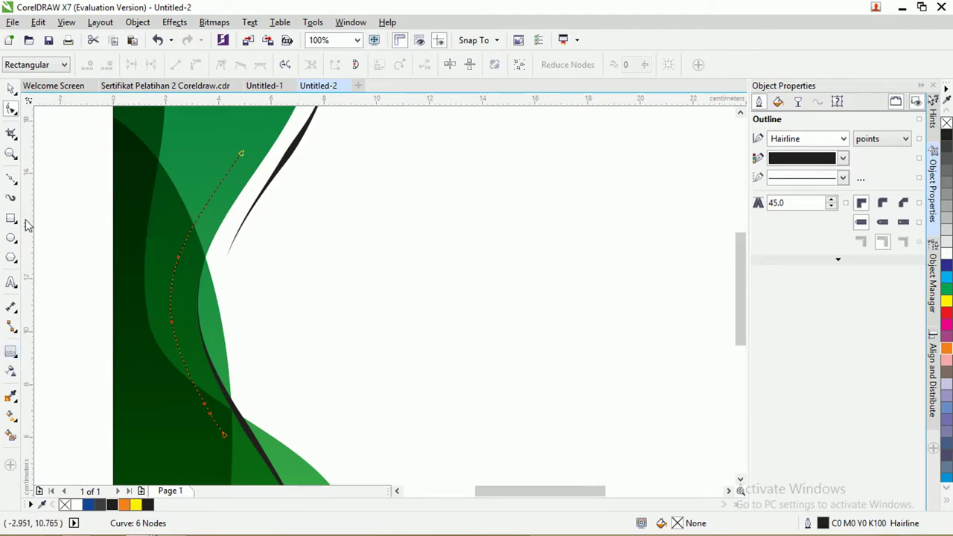
Step: Apply the tapered Artistic Media preset stroke to the shortened middle curve with a stroke width of 0.4 cm
{"action": "left_click", "coordinate": [11, 199]}
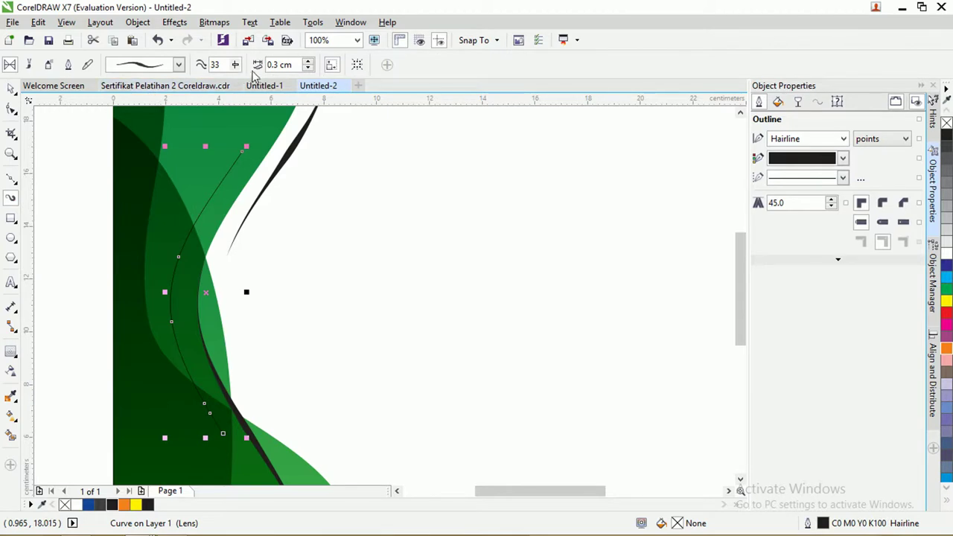
{"action": "left_click", "coordinate": [179, 65]}
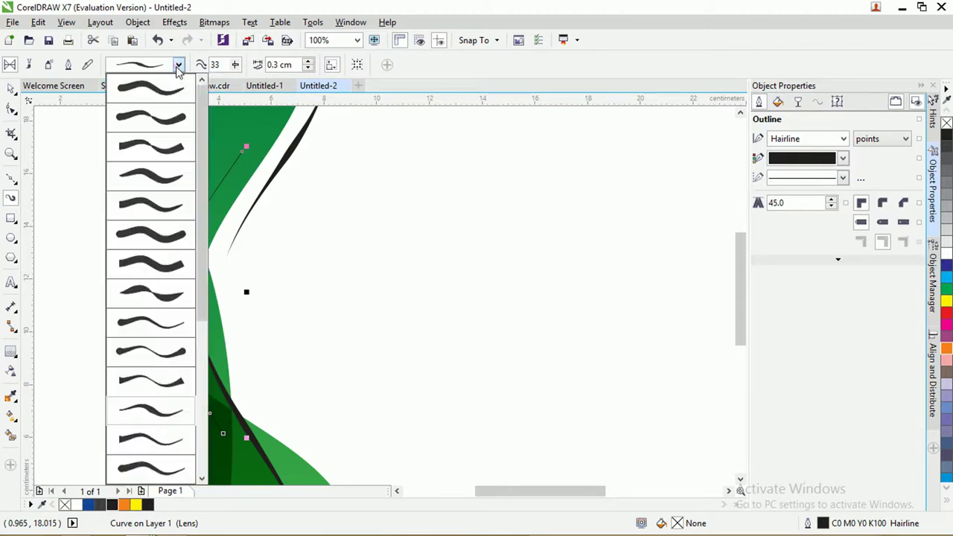
{"action": "left_click", "coordinate": [174, 411]}
{"action": "left_click", "coordinate": [308, 63]}
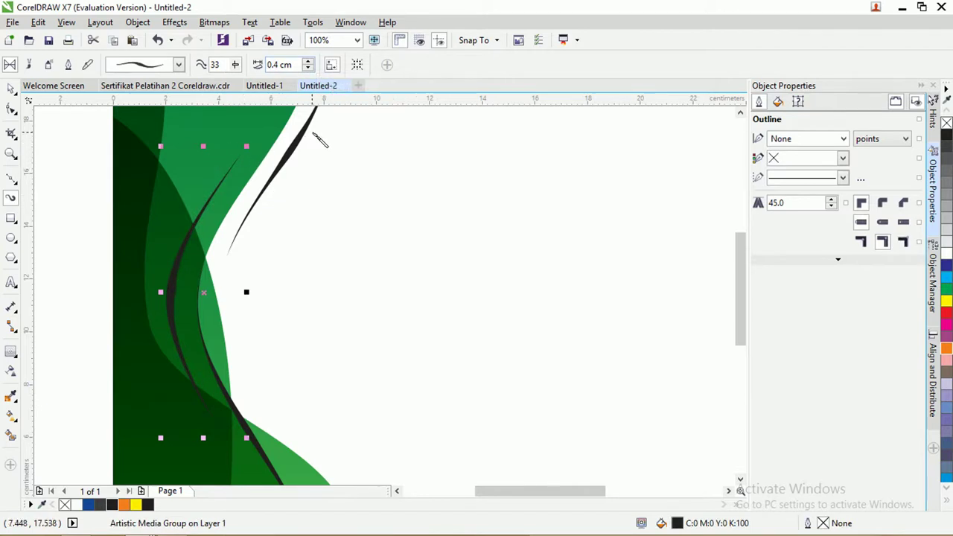
{"action": "left_click", "coordinate": [11, 89]}
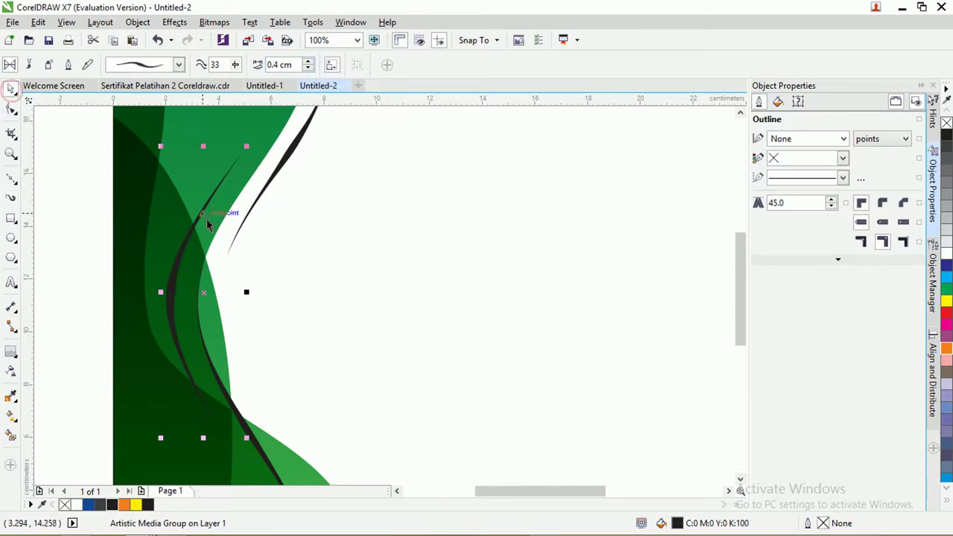
Step: Select the upper, middle and lower artistic strokes together, break them apart and deselect them
{"action": "scroll", "coordinate": [215, 211], "scroll_direction": "down", "scroll_amount": 1}
{"action": "scroll", "coordinate": [269, 206], "scroll_direction": "up", "scroll_amount": 1}
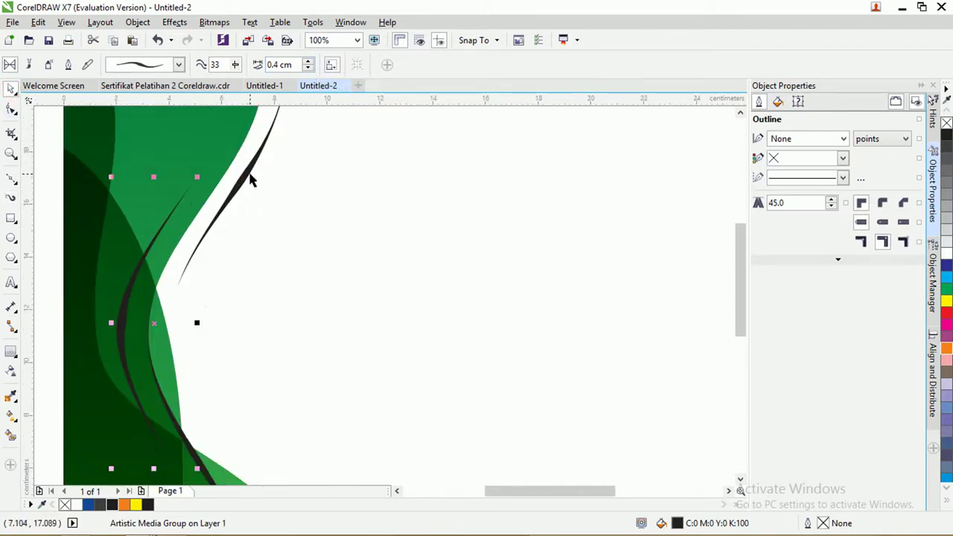
{"action": "left_click", "coordinate": [251, 176]}
{"action": "scroll", "coordinate": [251, 172], "scroll_direction": "down", "scroll_amount": 1}
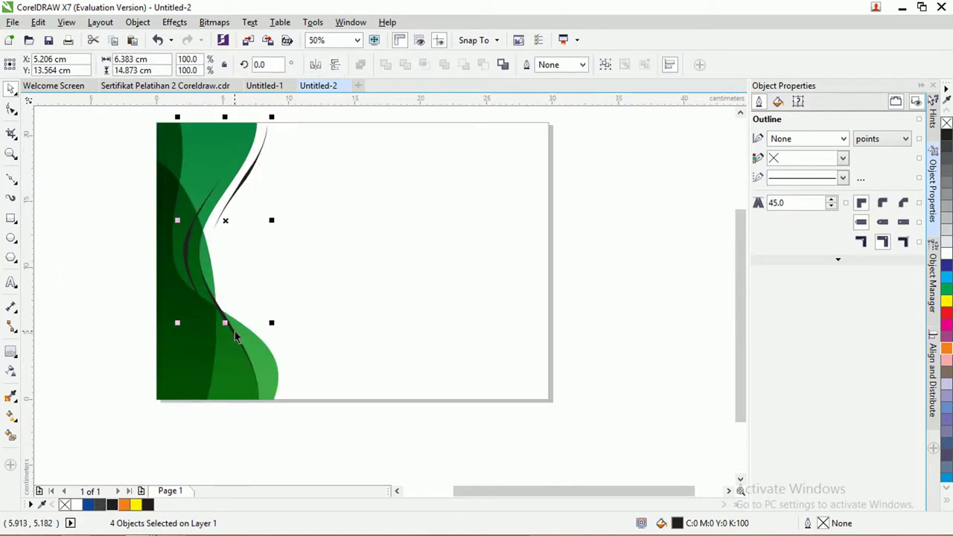
{"action": "left_click", "coordinate": [235, 332], "text": "shift"}
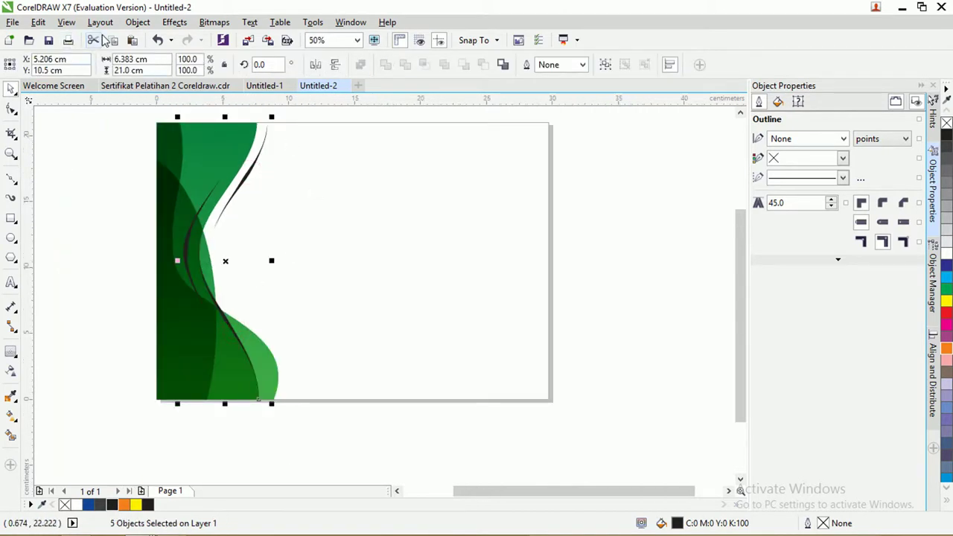
{"action": "left_click", "coordinate": [136, 24]}
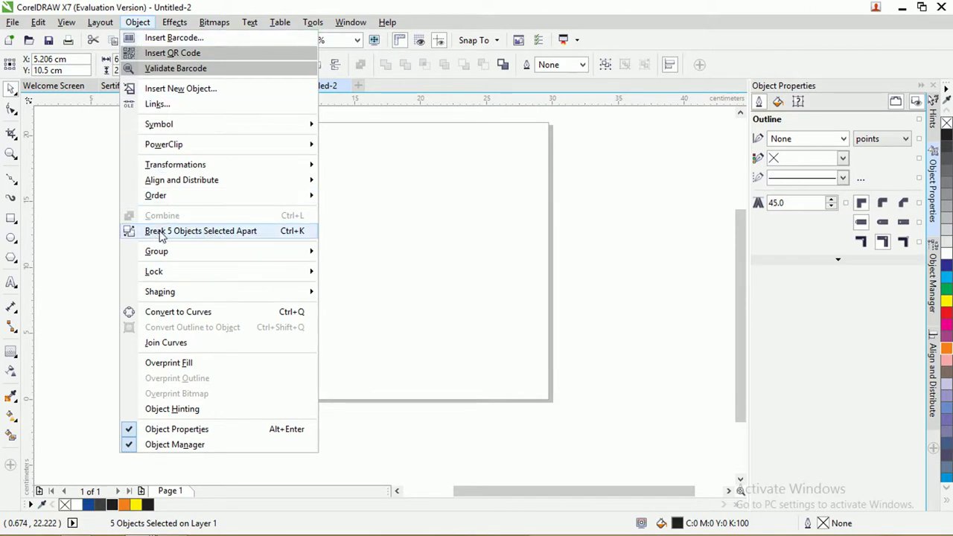
{"action": "left_click", "coordinate": [210, 232]}
{"action": "left_click", "coordinate": [92, 197]}
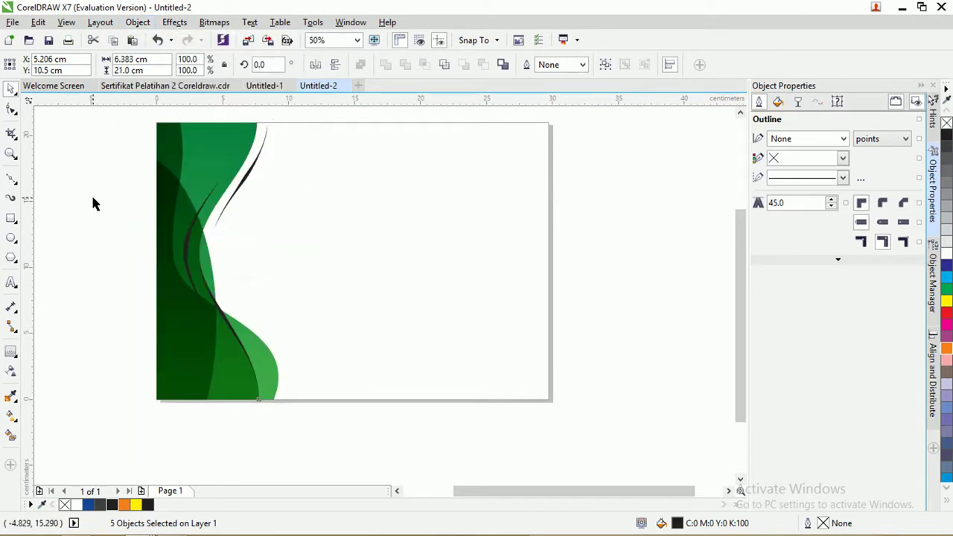
Step: Examine the nodes of the upper artistic stroke up close with the Shape tool
{"action": "key", "text": "F10"}
{"action": "left_click", "coordinate": [247, 181]}
{"action": "scroll", "coordinate": [249, 181], "scroll_direction": "up", "scroll_amount": 2}
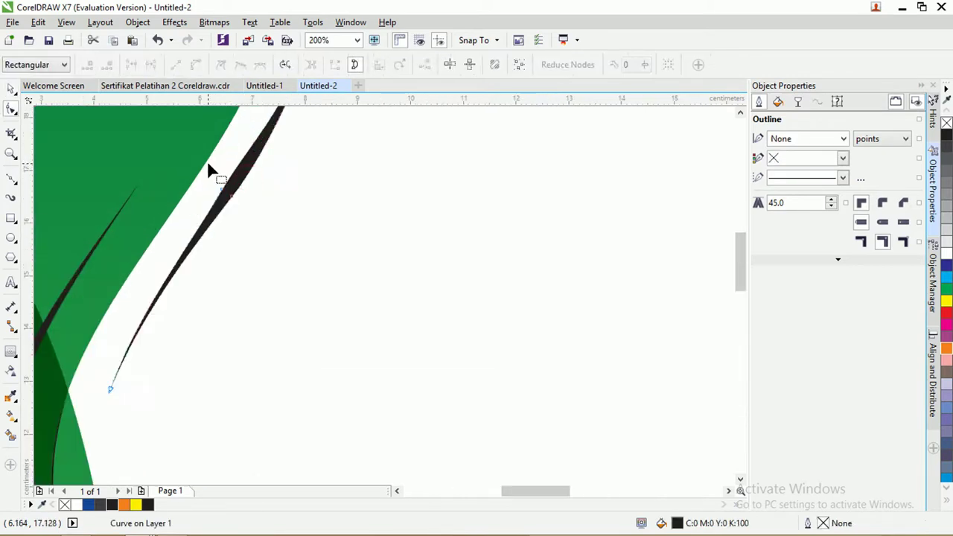
{"action": "scroll", "coordinate": [208, 171], "scroll_direction": "up", "scroll_amount": 2}
{"action": "scroll", "coordinate": [279, 183], "scroll_direction": "down", "scroll_amount": 3}
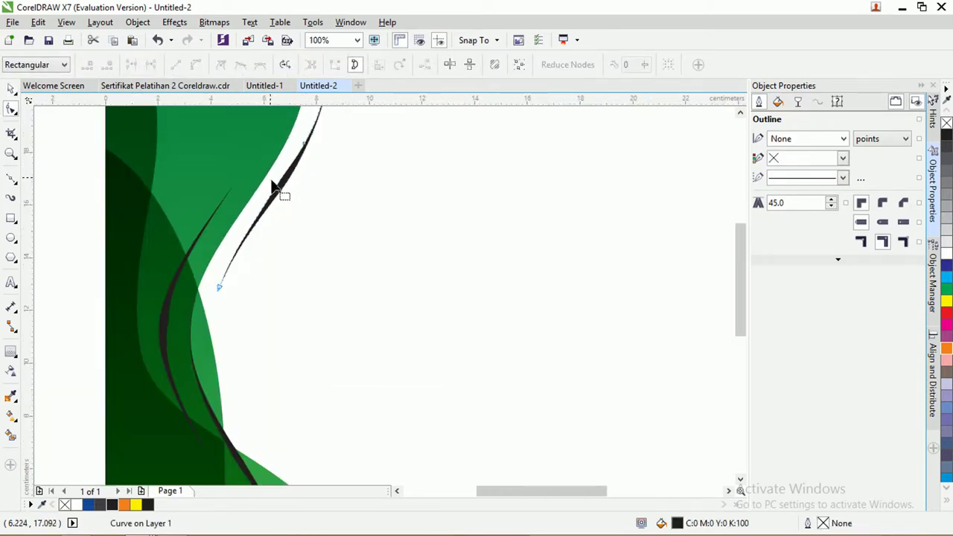
{"action": "scroll", "coordinate": [298, 156], "scroll_direction": "up", "scroll_amount": 2}
{"action": "scroll", "coordinate": [294, 157], "scroll_direction": "down", "scroll_amount": 2}
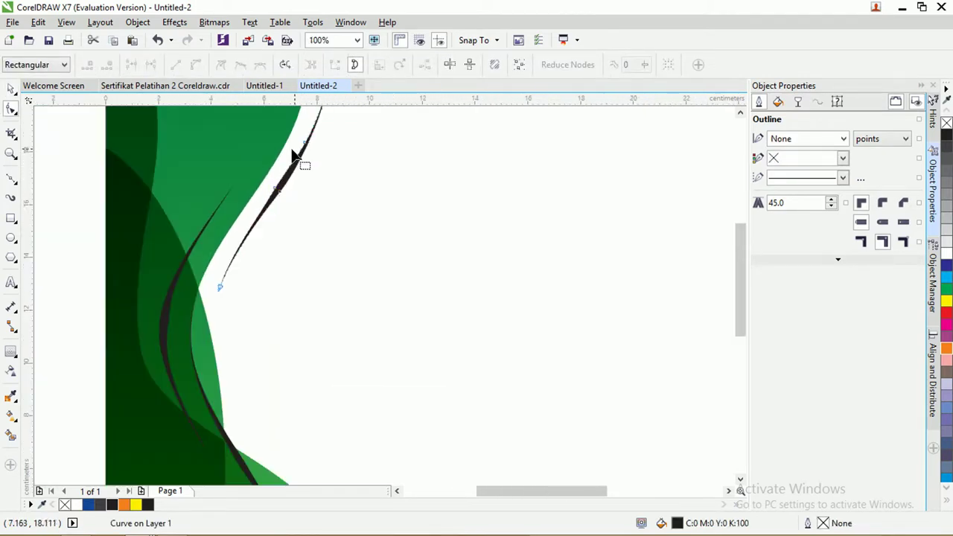
Step: Try to convert the outline of the centre path inside the middle stroke to an object
{"action": "left_click", "coordinate": [202, 241]}
{"action": "scroll", "coordinate": [215, 257], "scroll_direction": "up", "scroll_amount": 1}
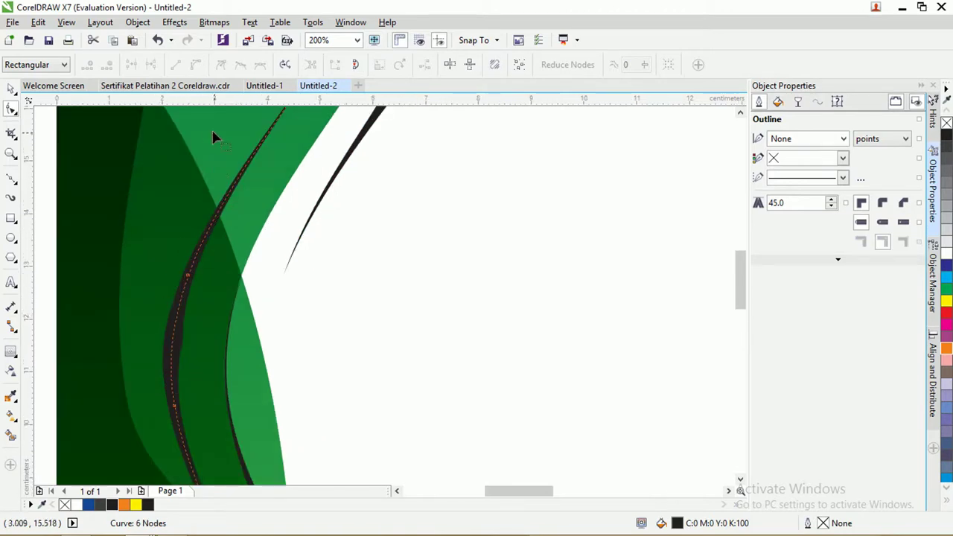
{"action": "left_click", "coordinate": [126, 24]}
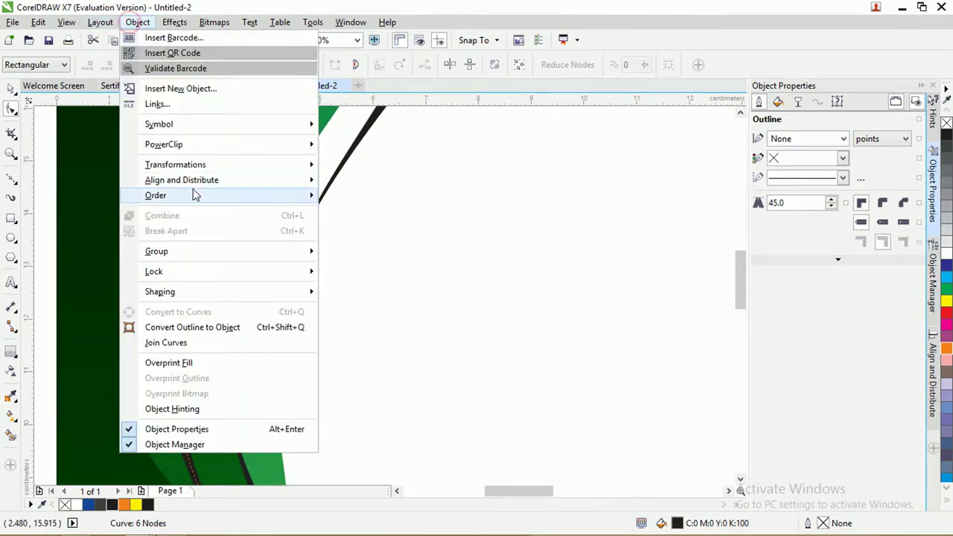
{"action": "left_click", "coordinate": [162, 328]}
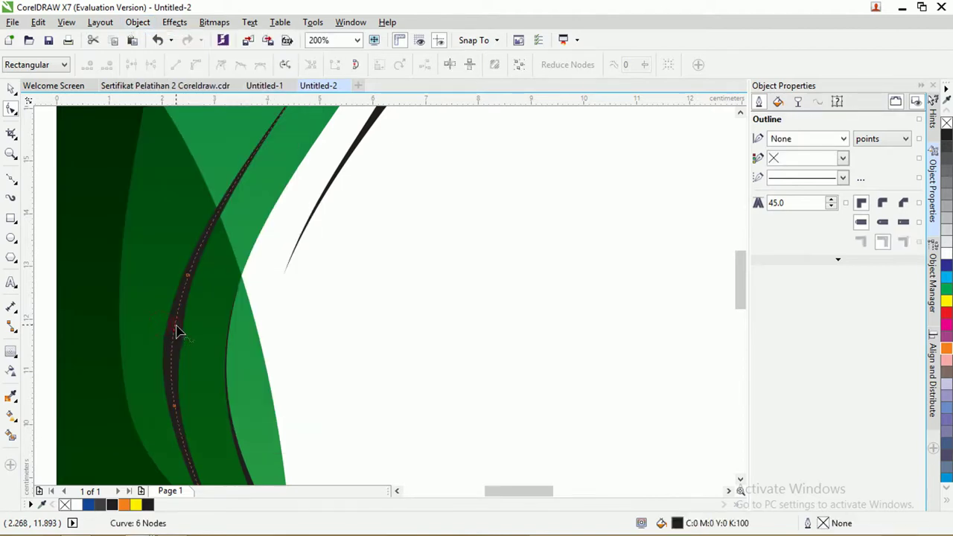
{"action": "left_click", "coordinate": [138, 22]}
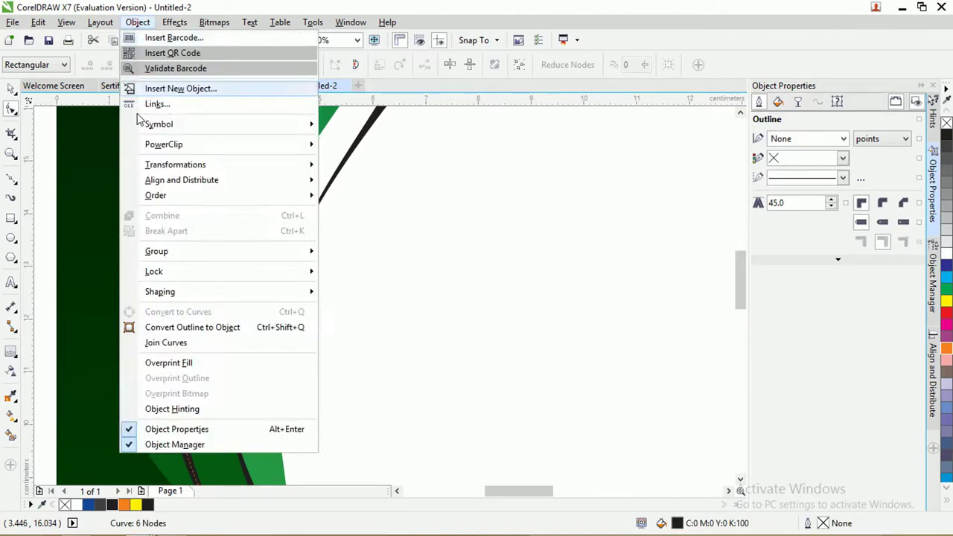
{"action": "left_click", "coordinate": [185, 324]}
Step: Move the leftover centre path of the middle stroke about 0.6 cm left and clear the selection
{"action": "left_click", "coordinate": [11, 88]}
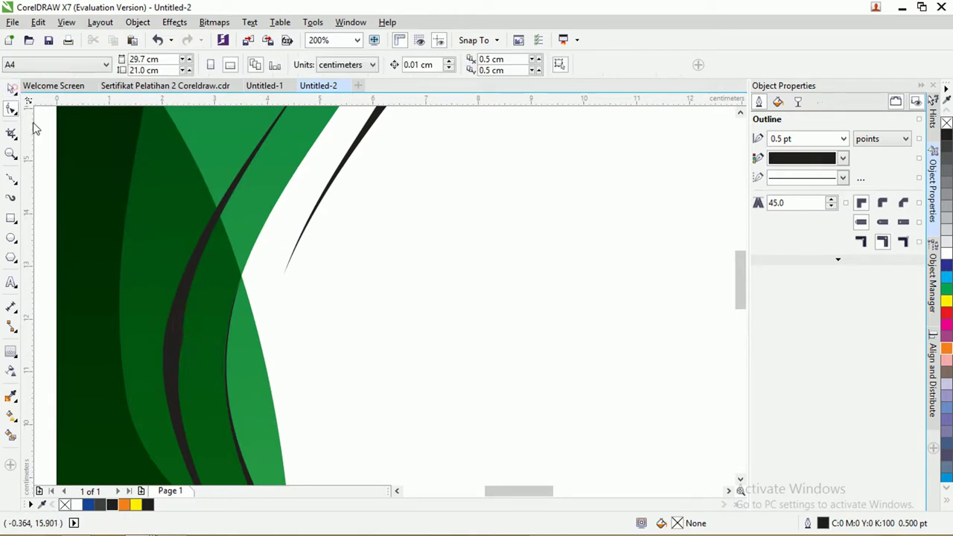
{"action": "left_click", "coordinate": [177, 343]}
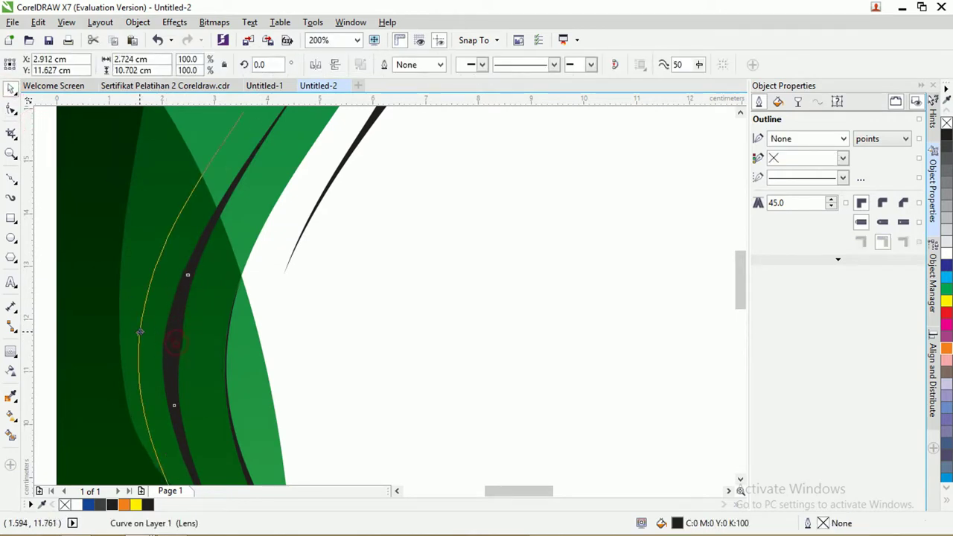
{"action": "key", "text": "Escape"}
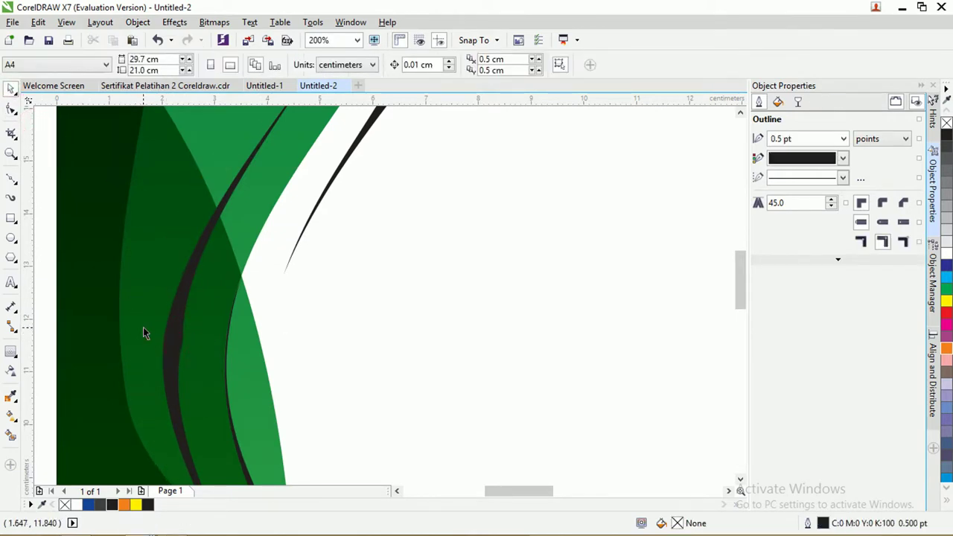
Step: Break the lower artistic stroke apart from its control curve
{"action": "scroll", "coordinate": [142, 329], "scroll_direction": "down", "scroll_amount": 2}
{"action": "left_click", "coordinate": [195, 414]}
{"action": "scroll", "coordinate": [187, 395], "scroll_direction": "up", "scroll_amount": 3}
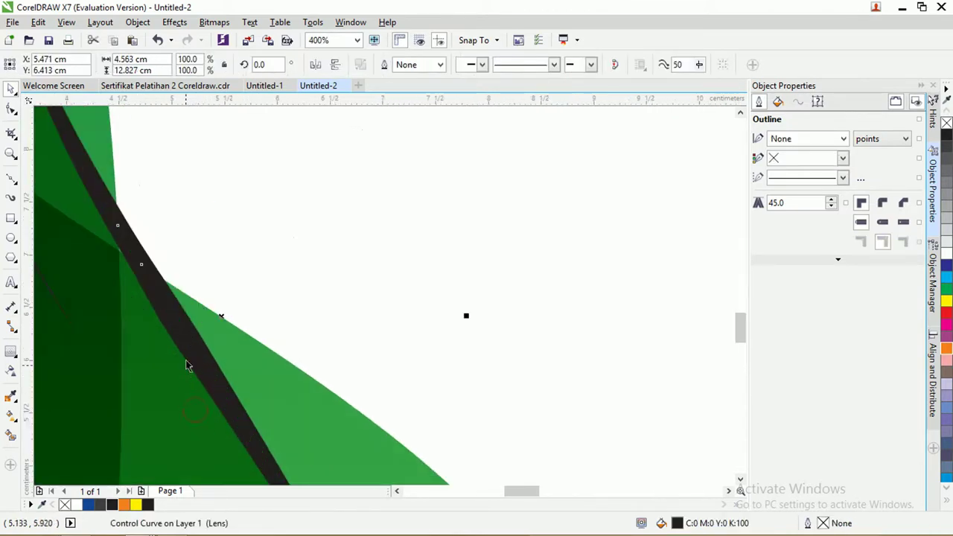
{"action": "left_click", "coordinate": [241, 306]}
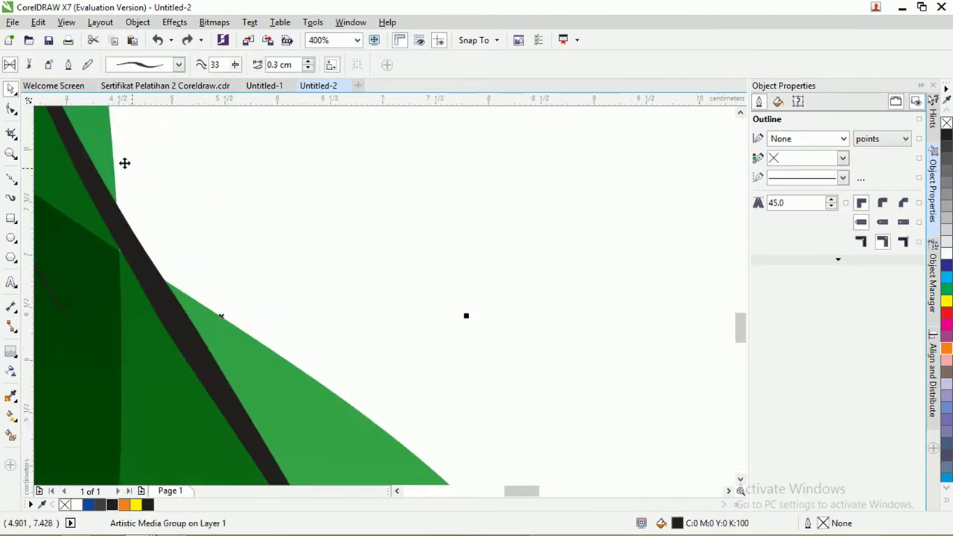
{"action": "left_click", "coordinate": [138, 22]}
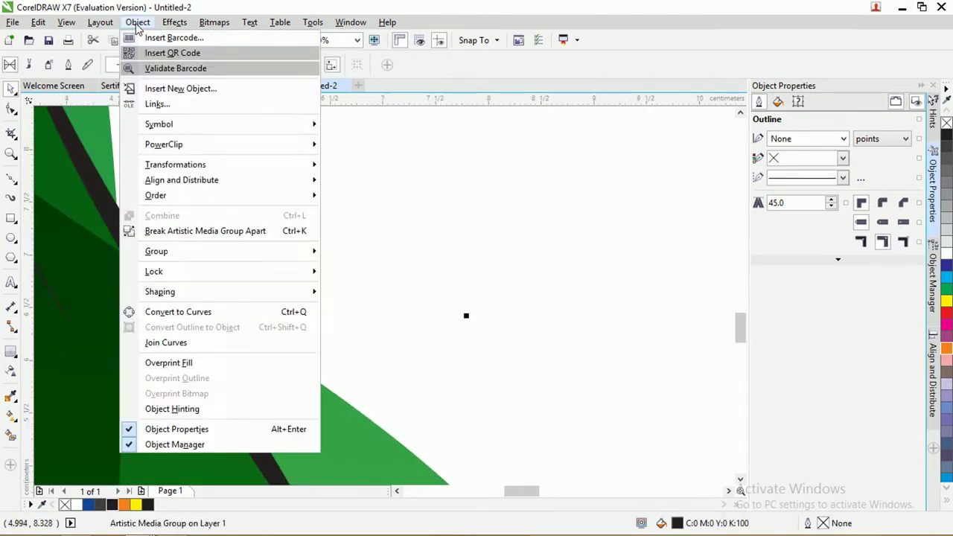
{"action": "left_click", "coordinate": [197, 234]}
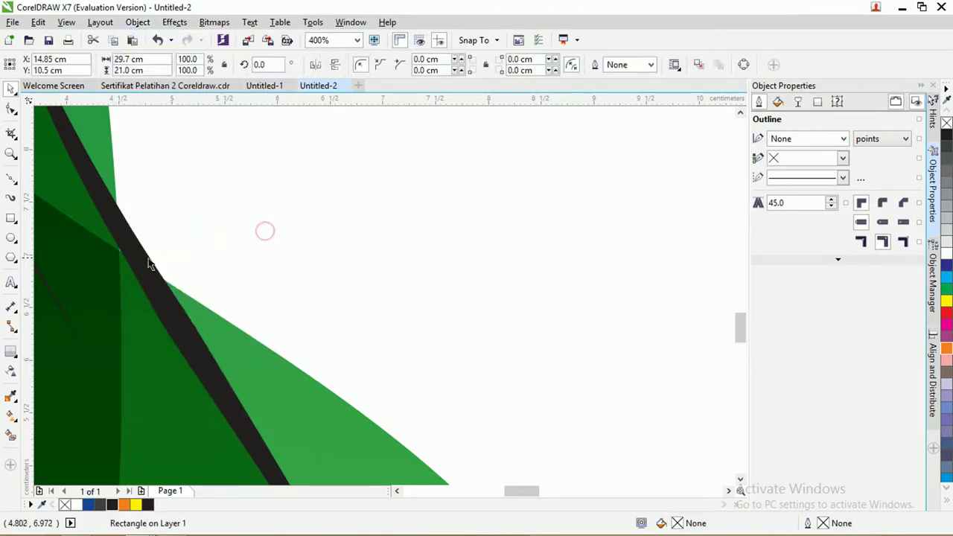
Step: Pull the leftover control curve off the lower stroke, give it a black hairline outline and delete it
{"action": "left_click", "coordinate": [186, 249]}
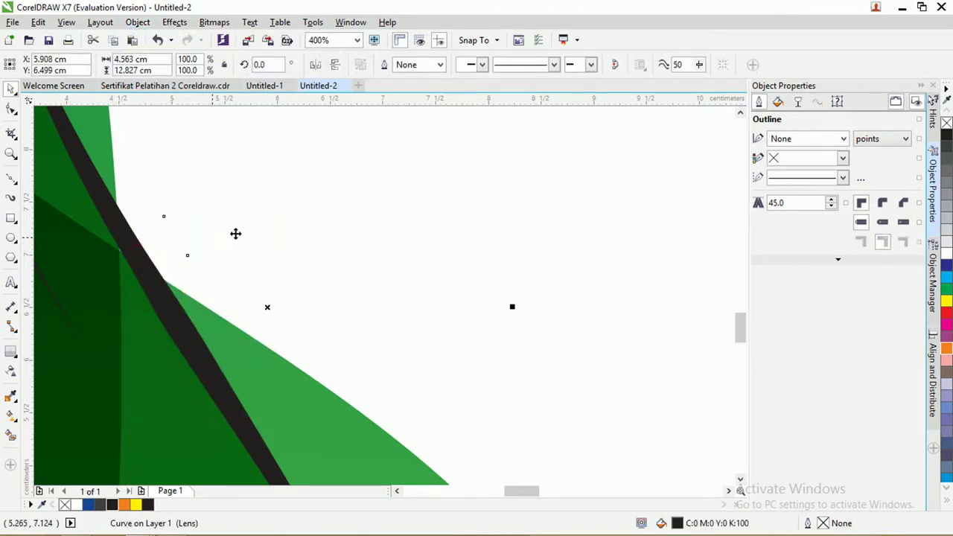
{"action": "right_click", "coordinate": [948, 139]}
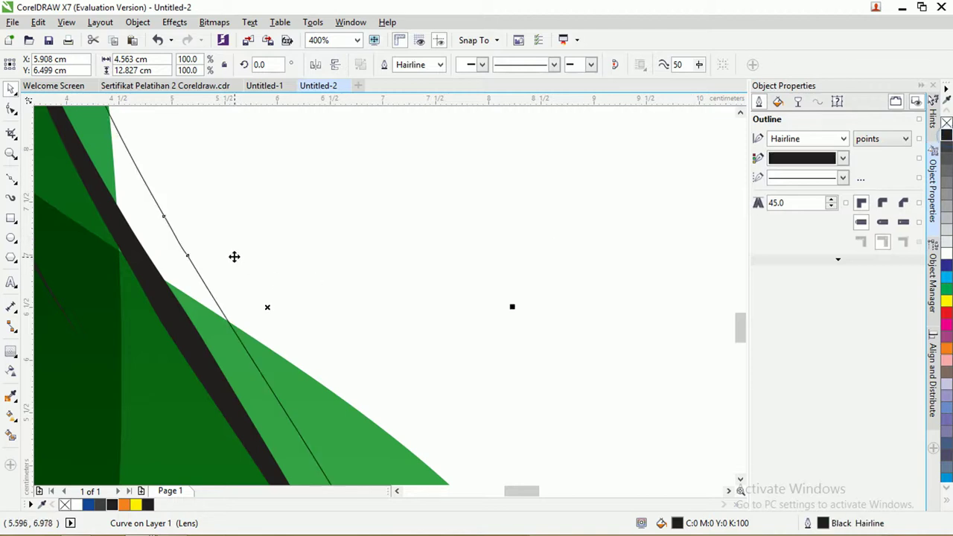
{"action": "scroll", "coordinate": [233, 258], "scroll_direction": "down", "scroll_amount": 2}
{"action": "key", "text": "Escape"}
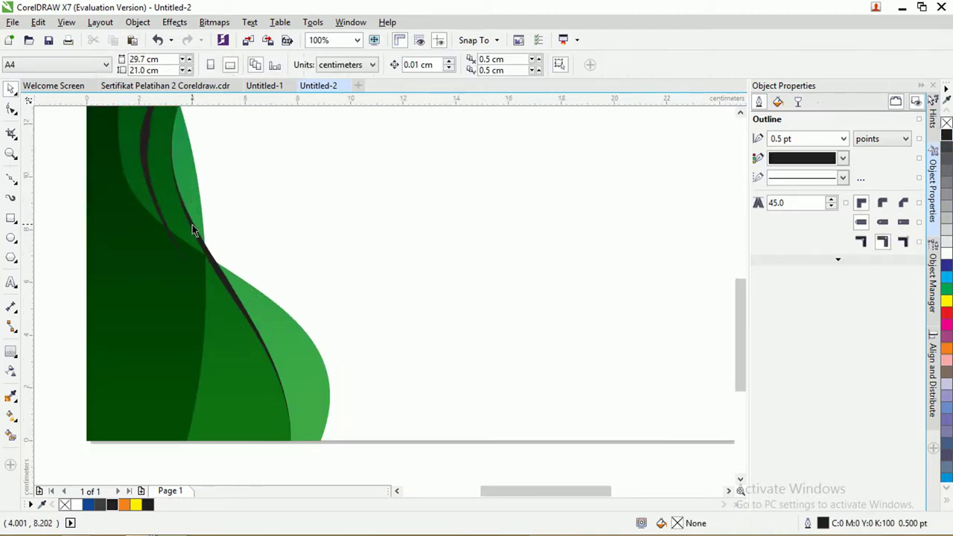
Step: Fill the middle and lower strokes of the wavy decoration with white
{"action": "scroll", "coordinate": [217, 215], "scroll_direction": "down", "scroll_amount": 1}
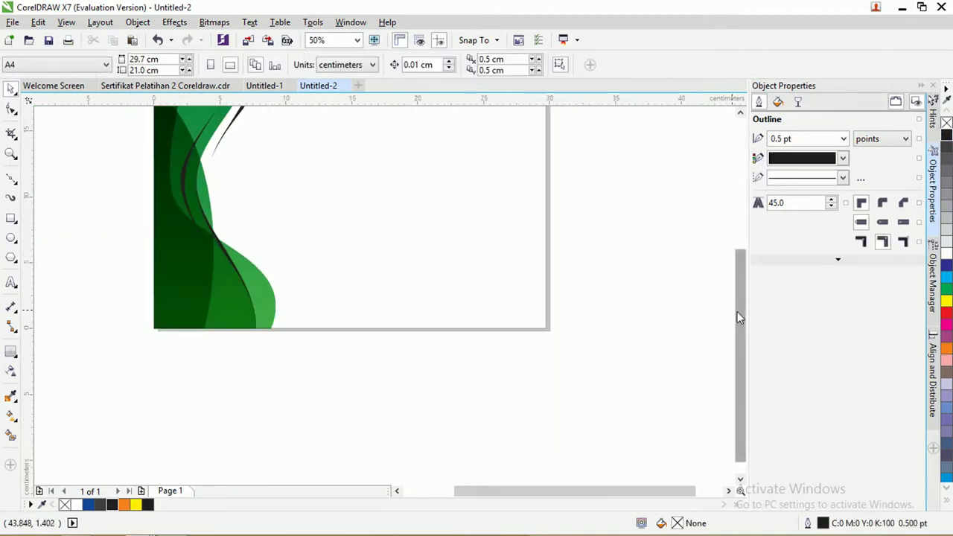
{"action": "left_click_drag", "start_coordinate": [740, 318], "coordinate": [743, 250]}
{"action": "left_click", "coordinate": [256, 209]}
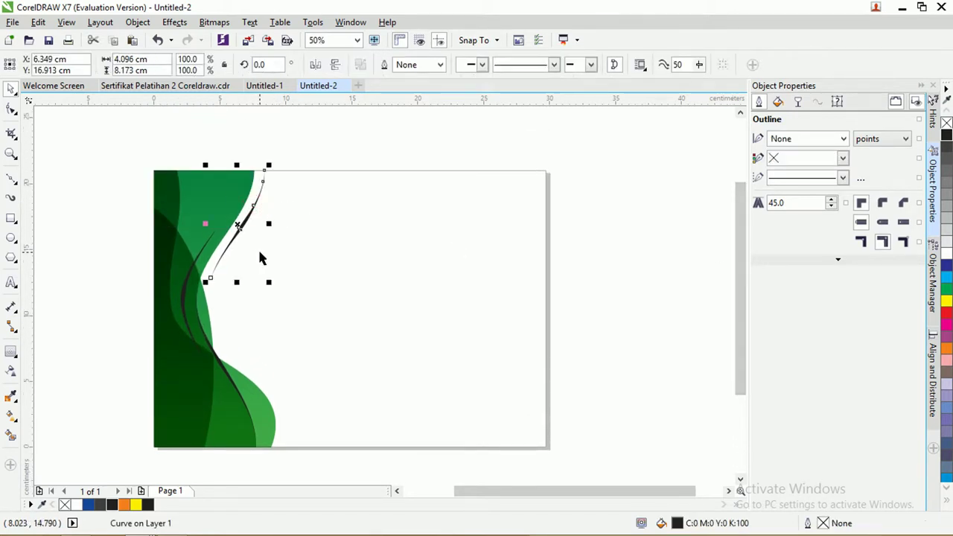
{"action": "left_click", "coordinate": [185, 291]}
{"action": "right_click", "coordinate": [82, 505]}
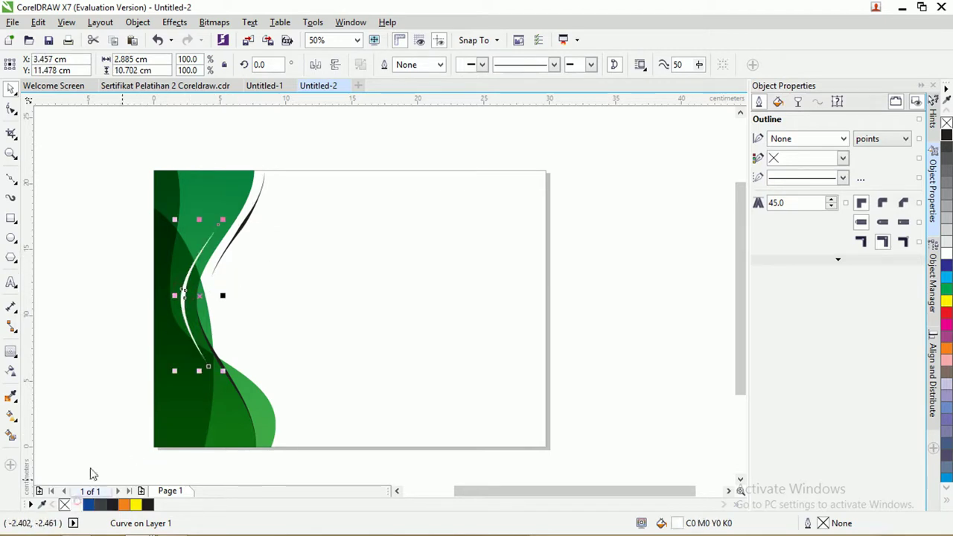
{"action": "left_click", "coordinate": [583, 344]}
{"action": "left_click", "coordinate": [198, 358]}
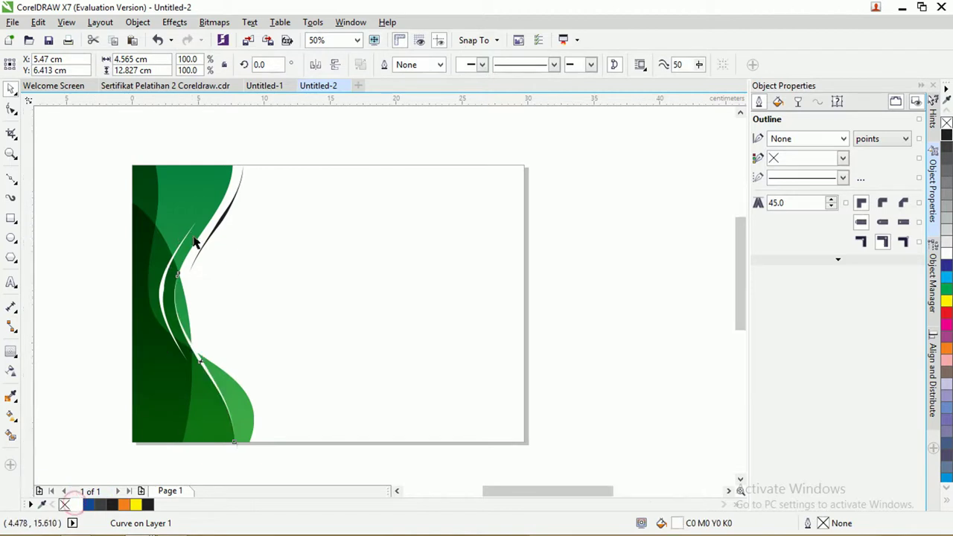
Step: Copy the fountain fill of the large upper green shape onto the upper tapered stroke
{"action": "scroll", "coordinate": [194, 229], "scroll_direction": "up", "scroll_amount": 2}
{"action": "left_click", "coordinate": [248, 209]}
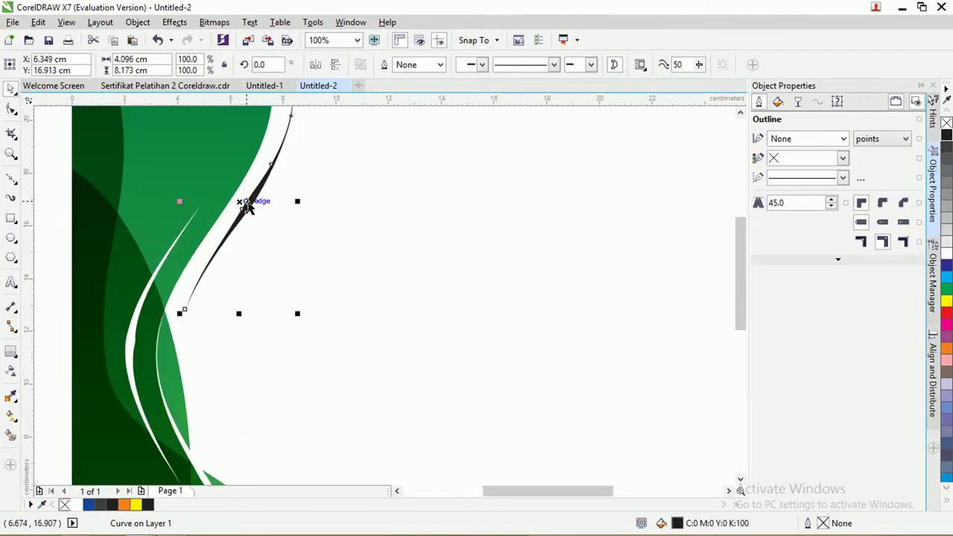
{"action": "scroll", "coordinate": [246, 203], "scroll_direction": "down", "scroll_amount": 2}
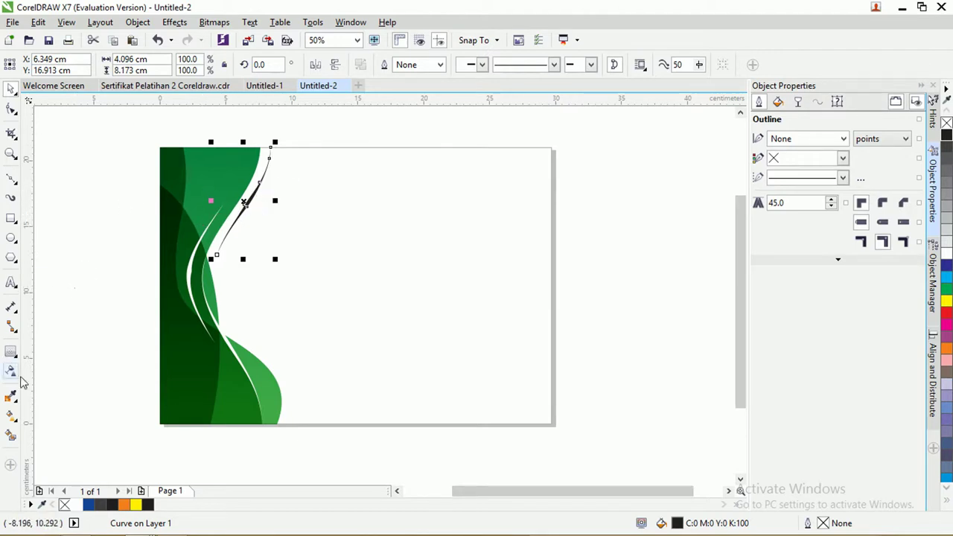
{"action": "left_click", "coordinate": [12, 418]}
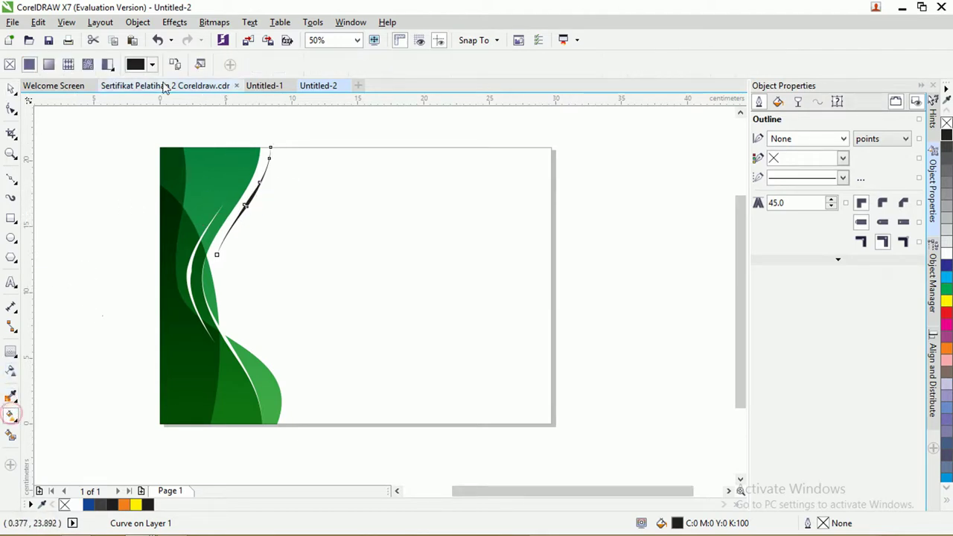
{"action": "left_click_drag", "start_coordinate": [228, 246], "coordinate": [228, 151]}
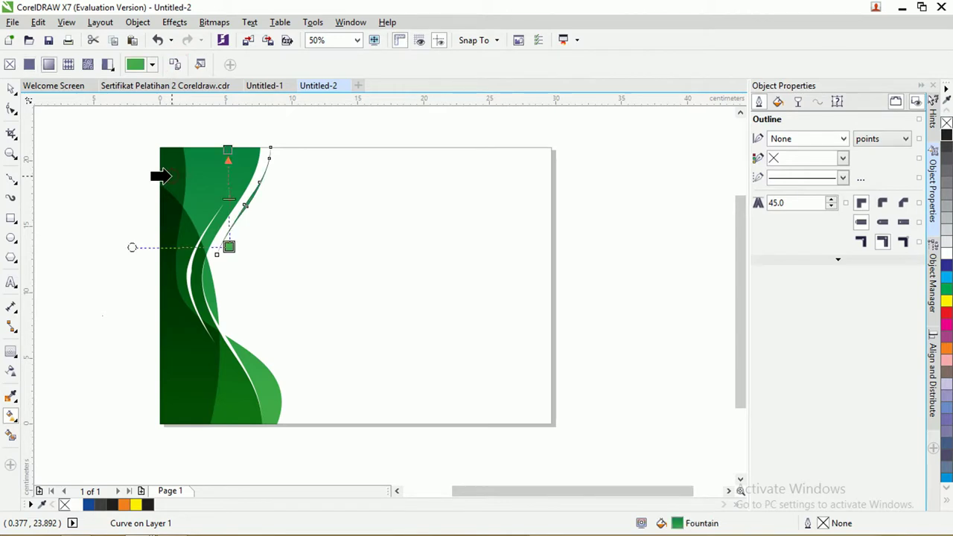
Step: Realign the upper stroke's gradient so that it runs diagonally along the stroke
{"action": "mouse_move", "coordinate": [229, 246]}
{"action": "left_mouse_down"}
{"action": "mouse_move", "coordinate": [244, 228]}
{"action": "mouse_move", "coordinate": [227, 231]}
{"action": "left_mouse_up"}
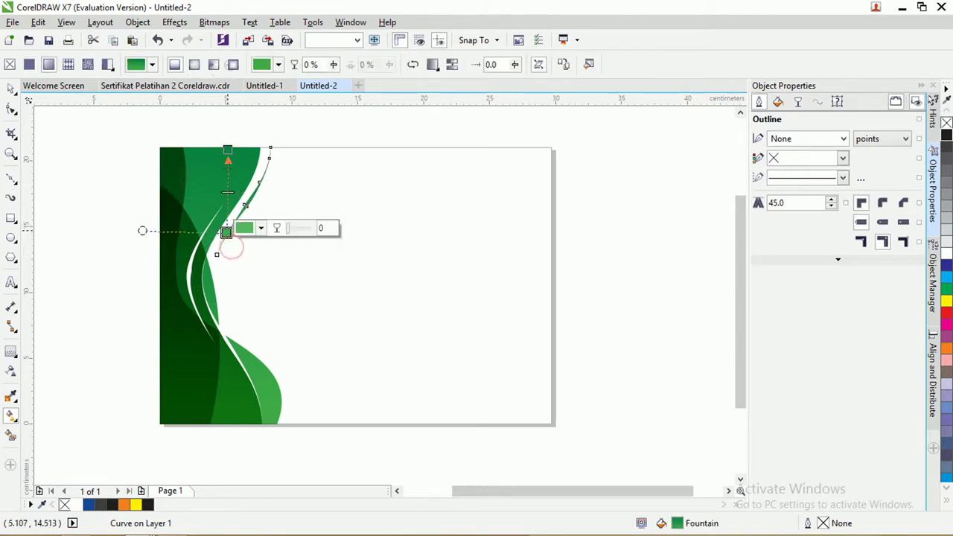
{"action": "left_click_drag", "start_coordinate": [228, 150], "coordinate": [257, 173]}
{"action": "scroll", "coordinate": [228, 217], "scroll_direction": "up", "scroll_amount": 1}
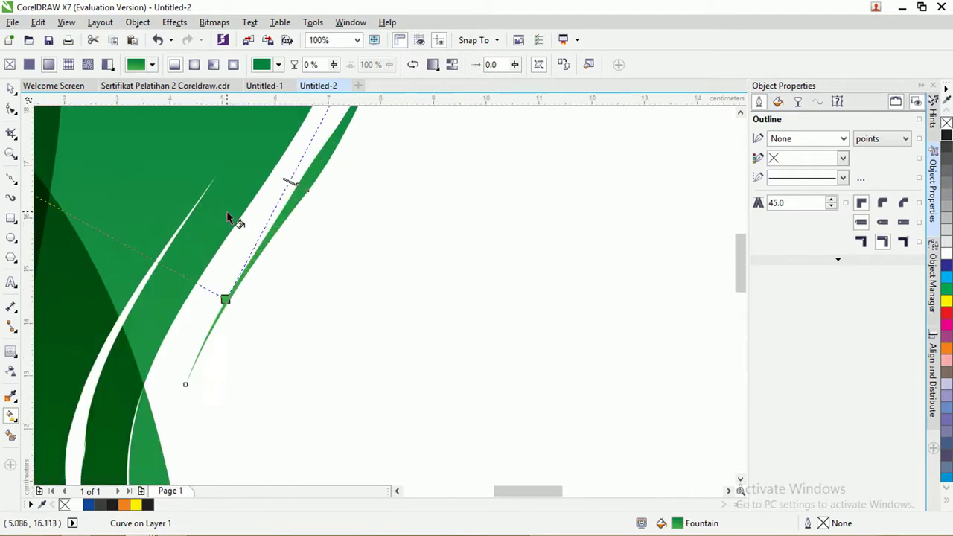
{"action": "scroll", "coordinate": [228, 217], "scroll_direction": "down", "scroll_amount": 1}
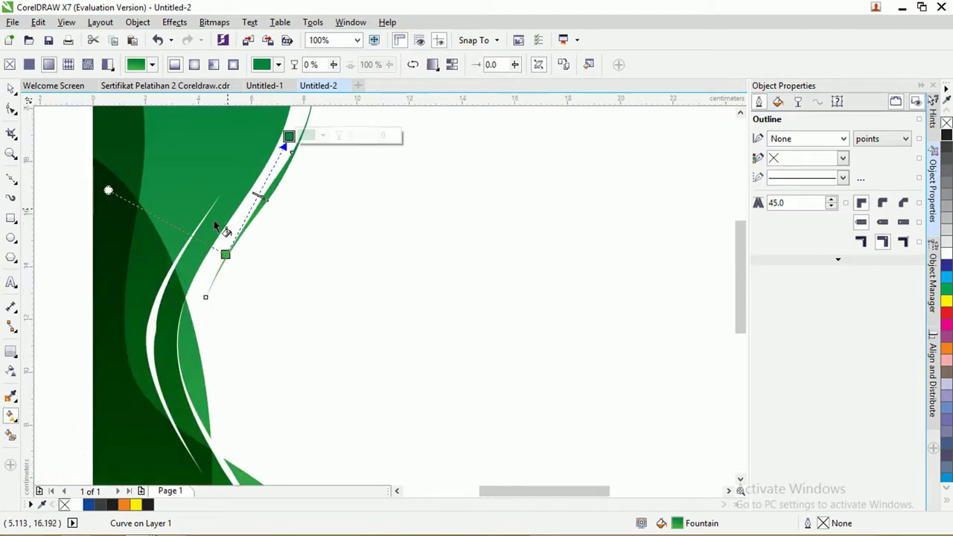
Step: Try to smooth the kink on the inner edge of the white middle stroke by adjusting its node and handles
{"action": "left_click", "coordinate": [11, 108]}
{"action": "scroll", "coordinate": [152, 350], "scroll_direction": "up", "scroll_amount": 2}
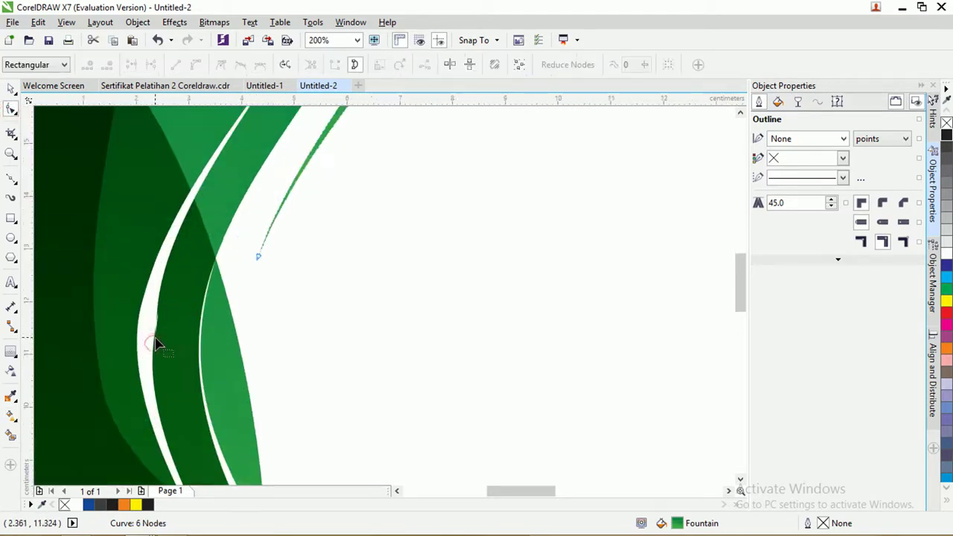
{"action": "left_click", "coordinate": [153, 324]}
{"action": "scroll", "coordinate": [155, 327], "scroll_direction": "up", "scroll_amount": 1}
{"action": "scroll", "coordinate": [157, 332], "scroll_direction": "up", "scroll_amount": 2}
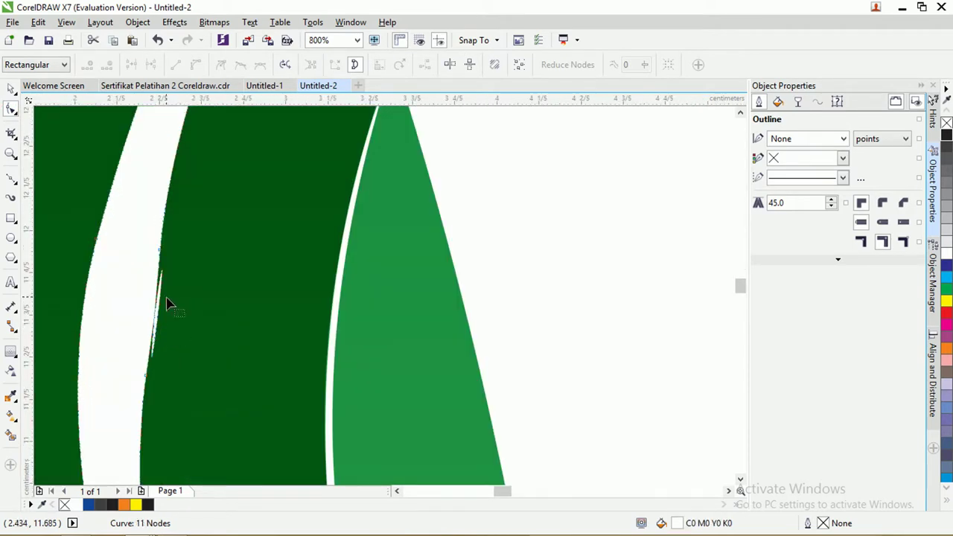
{"action": "left_click", "coordinate": [146, 376]}
{"action": "left_click_drag", "start_coordinate": [147, 376], "coordinate": [150, 368]}
{"action": "scroll", "coordinate": [147, 378], "scroll_direction": "down", "scroll_amount": 1}
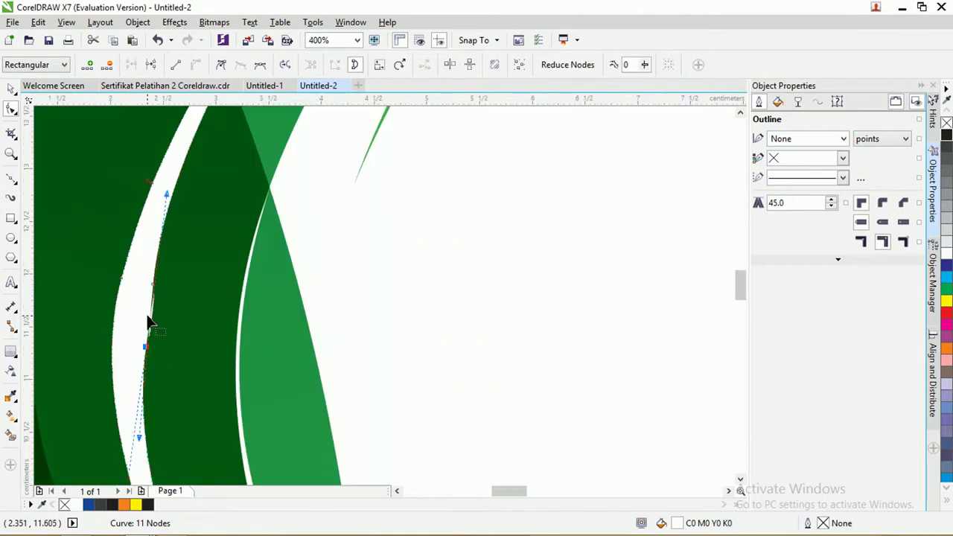
{"action": "left_click_drag", "start_coordinate": [167, 197], "coordinate": [145, 353]}
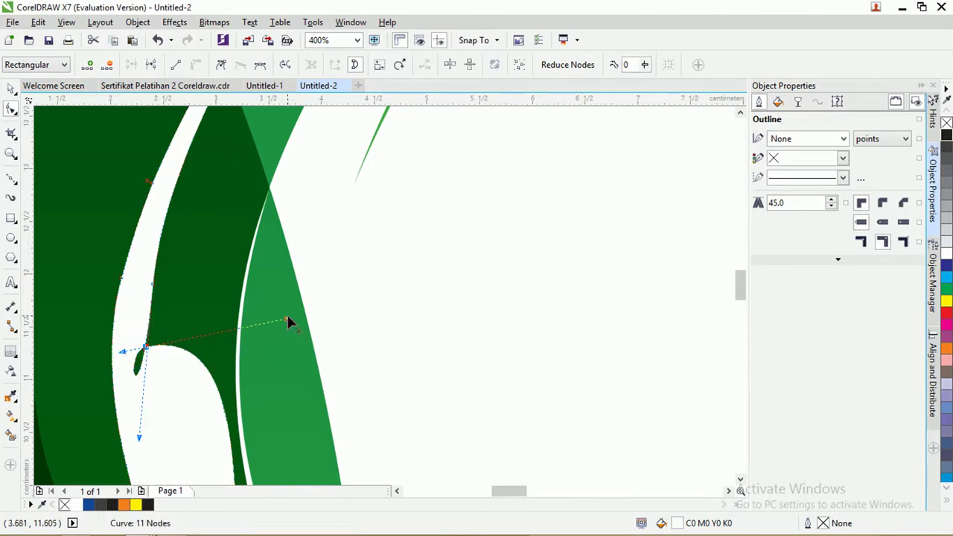
{"action": "left_click_drag", "start_coordinate": [289, 321], "coordinate": [121, 355]}
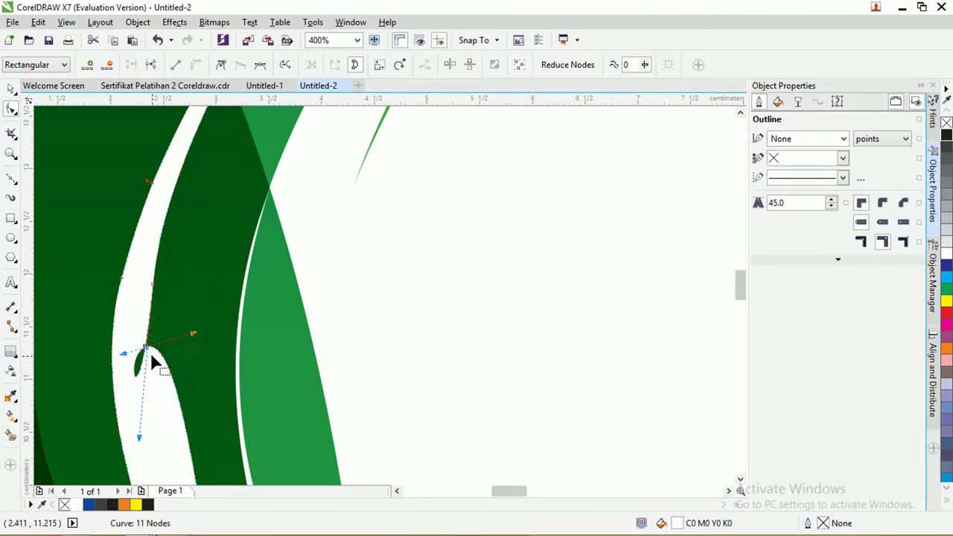
Step: Delete the distorted node on the middle stroke and reshape its inner edge with the neighbouring node's handle
{"action": "double_click", "coordinate": [145, 350]}
{"action": "scroll", "coordinate": [158, 365], "scroll_direction": "down", "scroll_amount": 2}
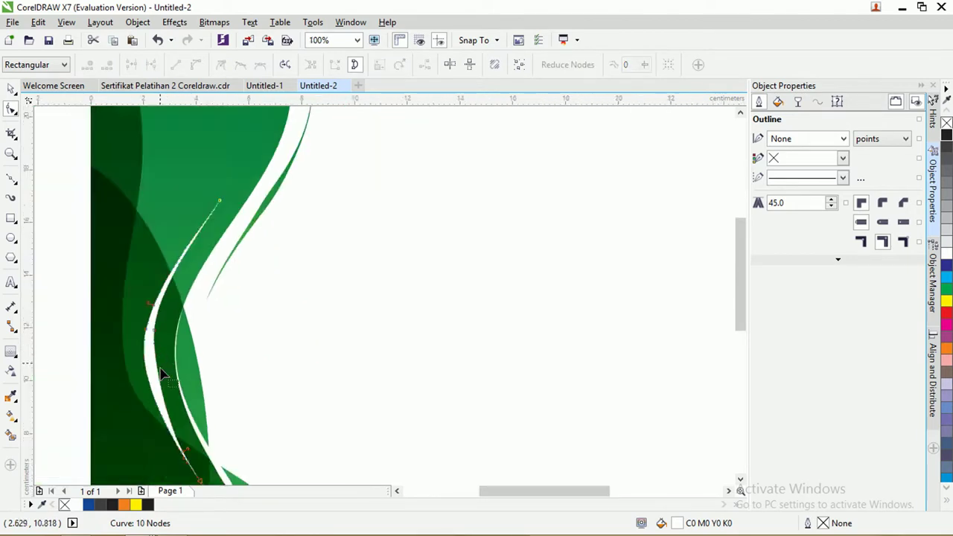
{"action": "scroll", "coordinate": [149, 320], "scroll_direction": "up", "scroll_amount": 1}
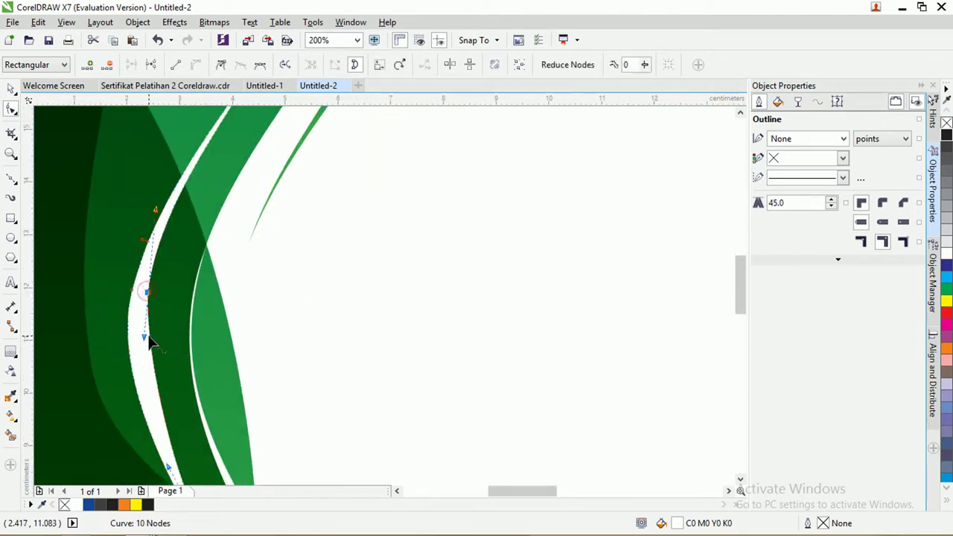
{"action": "left_click_drag", "start_coordinate": [145, 340], "coordinate": [135, 376]}
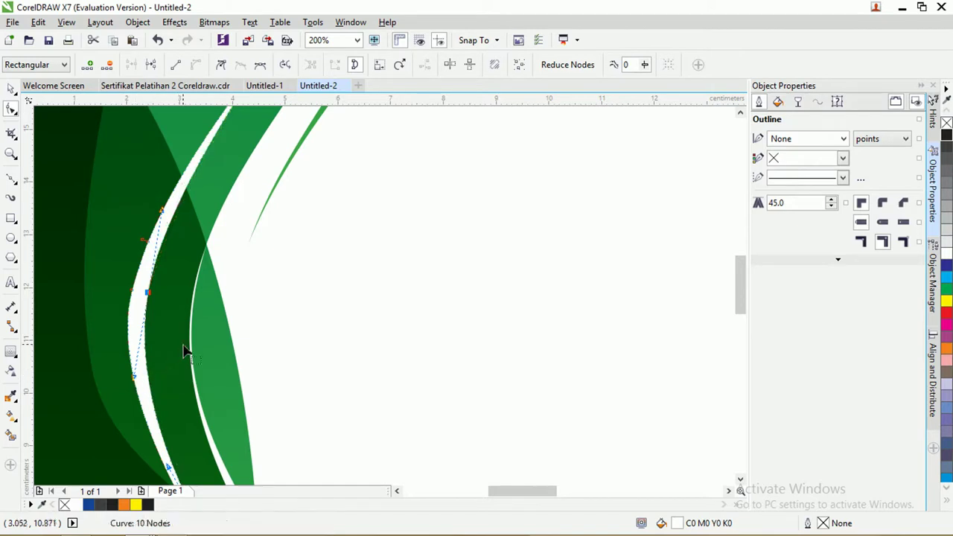
Step: Undo the node edits made to the middle stroke
{"action": "key", "text": "ctrl+z"}
{"action": "key", "text": "ctrl+z"}
{"action": "key", "text": "ctrl+z"}
{"action": "key", "text": "ctrl+z"}
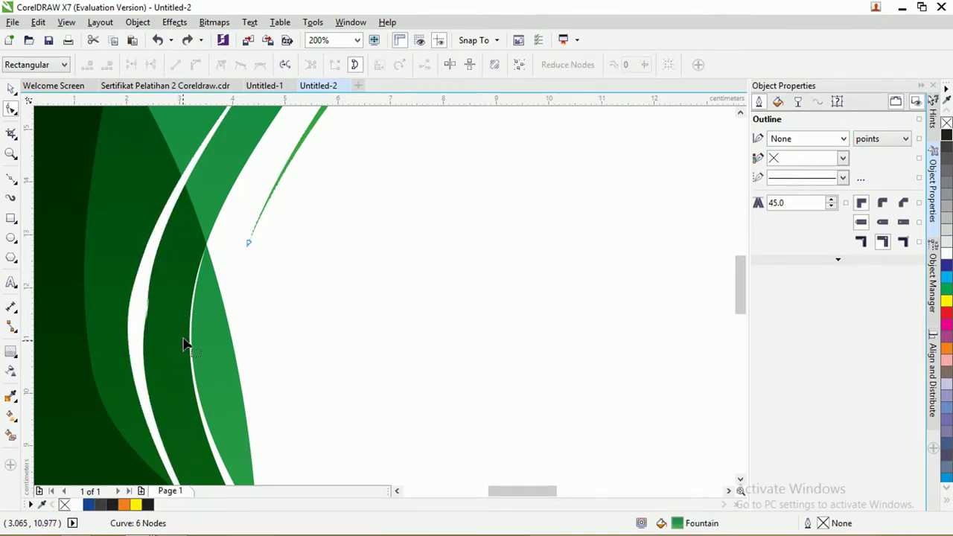
Step: Select all the shapes and strokes of the left side decoration and group them
{"action": "scroll", "coordinate": [184, 343], "scroll_direction": "down", "scroll_amount": 2}
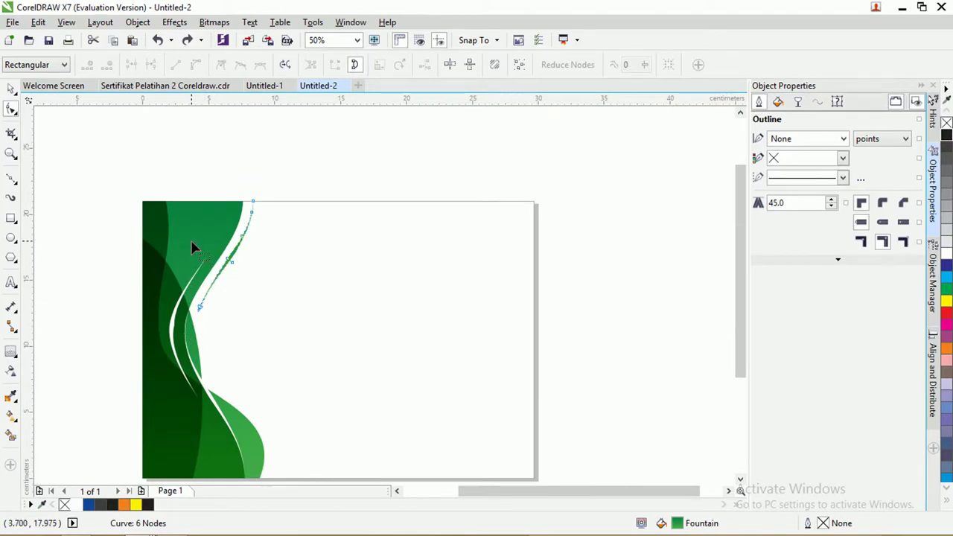
{"action": "left_click", "coordinate": [191, 246]}
{"action": "left_click", "coordinate": [137, 224]}
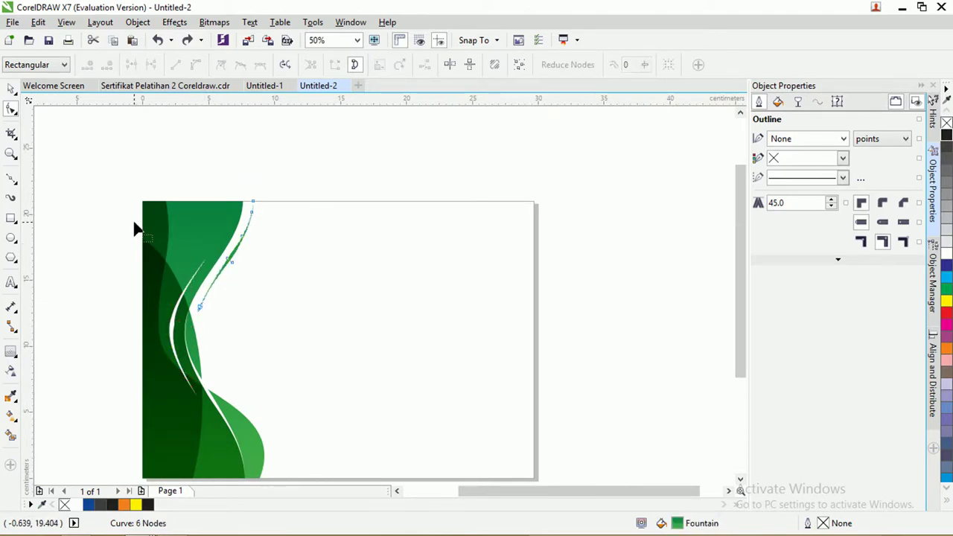
{"action": "left_click", "coordinate": [10, 88]}
{"action": "left_click", "coordinate": [78, 112]}
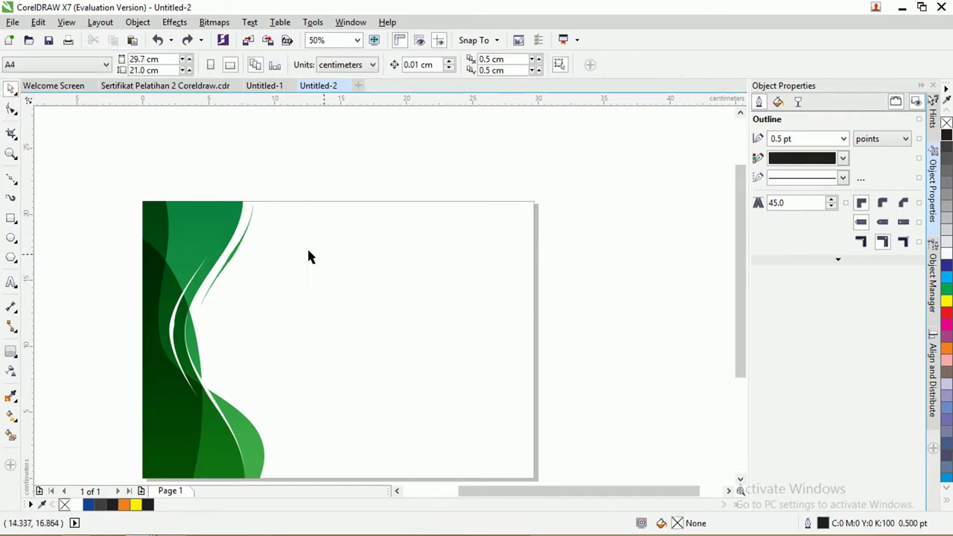
{"action": "scroll", "coordinate": [200, 231], "scroll_direction": "down", "scroll_amount": 1}
{"action": "left_click_drag", "start_coordinate": [127, 201], "coordinate": [261, 377]}
{"action": "key", "text": "ctrl+g"}
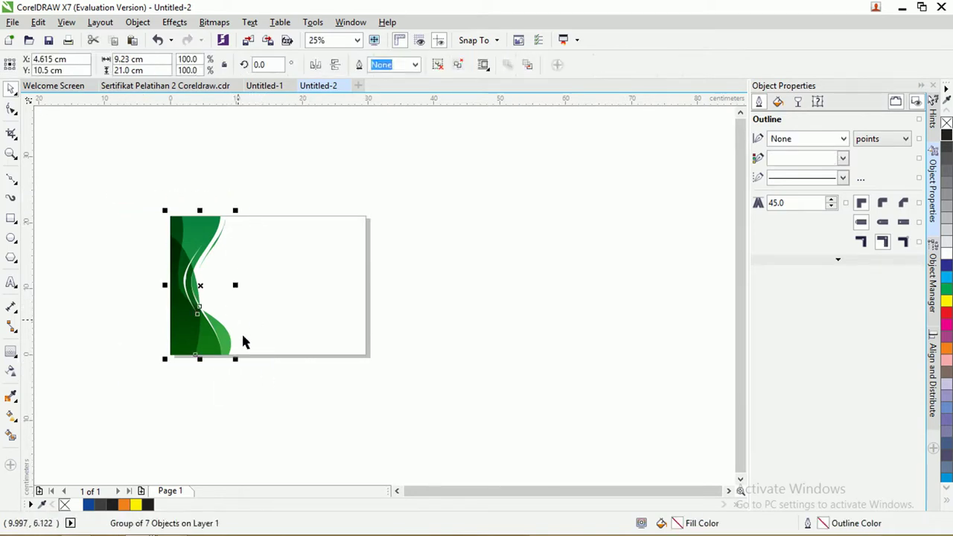
{"action": "left_click_drag", "start_coordinate": [240, 365], "coordinate": [334, 460]}
{"action": "left_click_drag", "start_coordinate": [197, 365], "coordinate": [385, 365]}
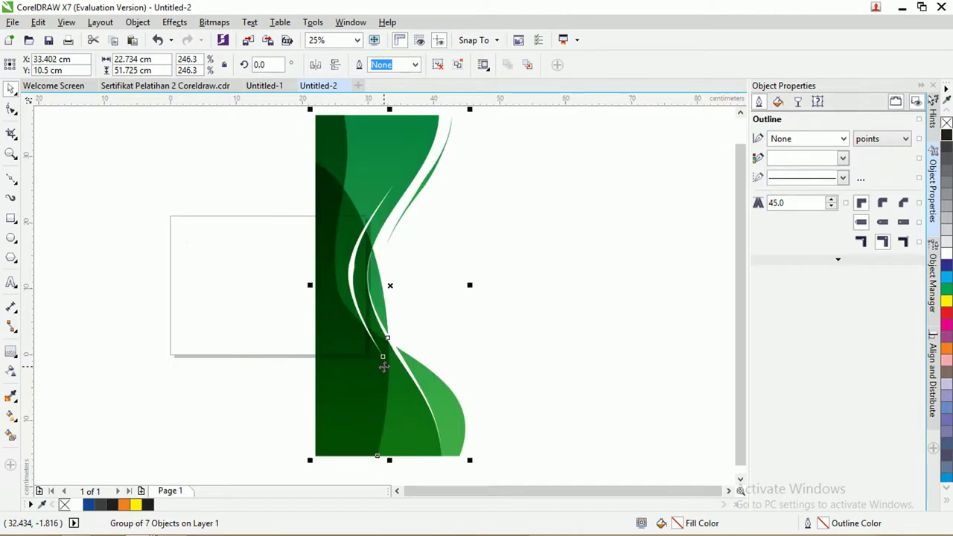
{"action": "key", "text": "ctrl+z"}
{"action": "key", "text": "ctrl+z"}
Step: Place a copy of the decoration group to its right and enlarge it proportionally to about 201%
{"action": "left_click_drag", "start_coordinate": [217, 267], "coordinate": [286, 239]}
{"action": "left_click_drag", "start_coordinate": [331, 213], "coordinate": [378, 147]}
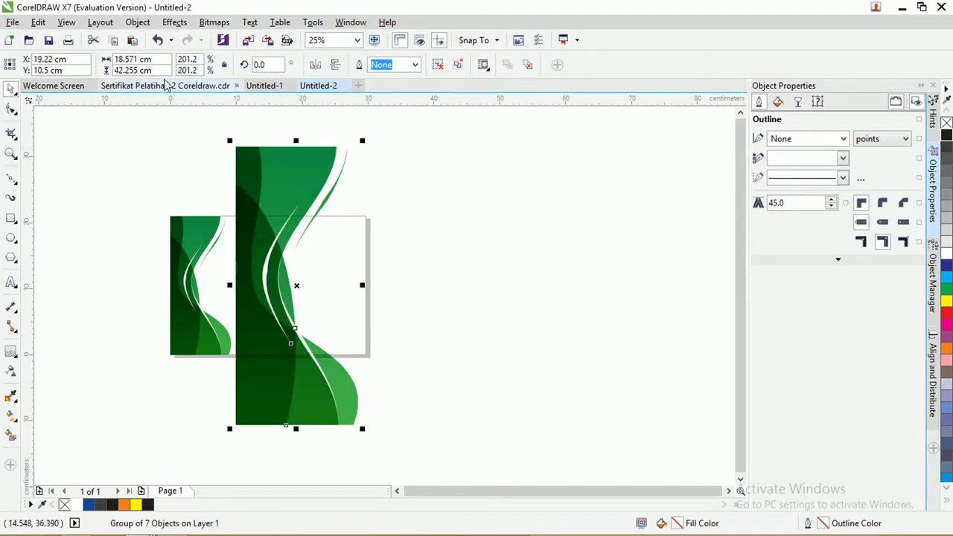
Step: Mirror the enlarged copy vertically and horizontally, move it over the page's right edge and deselect it
{"action": "left_click", "coordinate": [335, 65]}
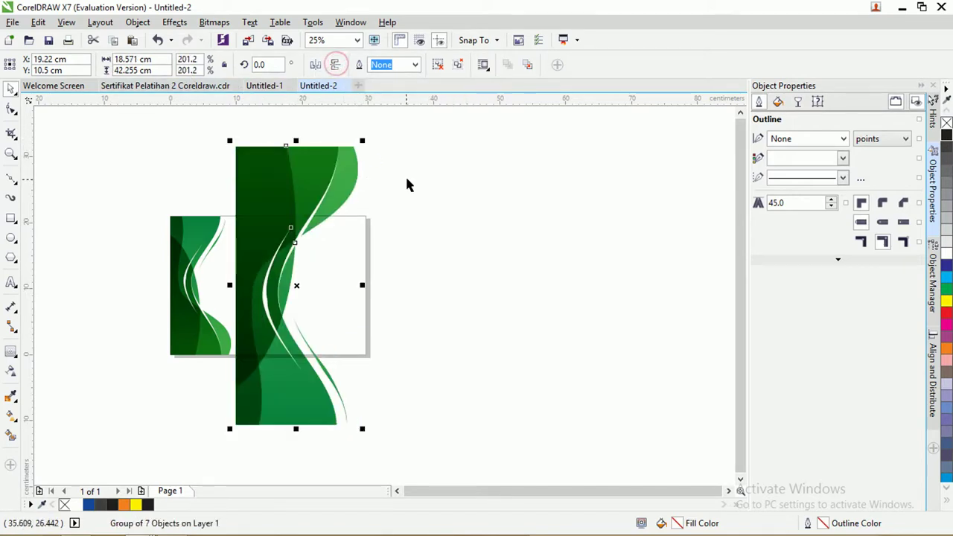
{"action": "left_click", "coordinate": [315, 65]}
{"action": "left_click_drag", "start_coordinate": [311, 243], "coordinate": [348, 220]}
{"action": "left_click_drag", "start_coordinate": [347, 253], "coordinate": [376, 265]}
{"action": "left_click", "coordinate": [445, 256]}
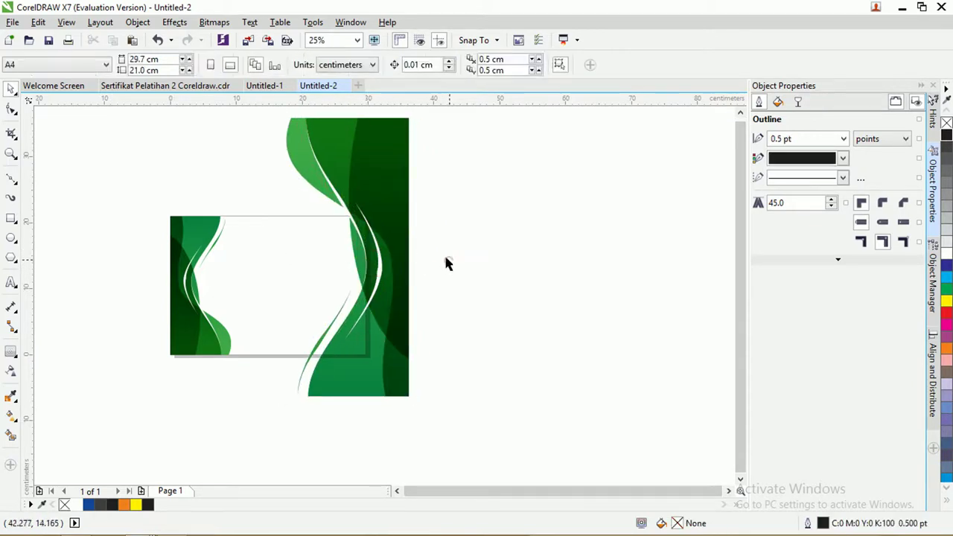
Step: Rotate the enlarged copy over the page's right edge to an angle of about 188 degrees
{"action": "scroll", "coordinate": [315, 237], "scroll_direction": "up", "scroll_amount": 1}
{"action": "scroll", "coordinate": [327, 244], "scroll_direction": "down", "scroll_amount": 1}
{"action": "left_click", "coordinate": [366, 313]}
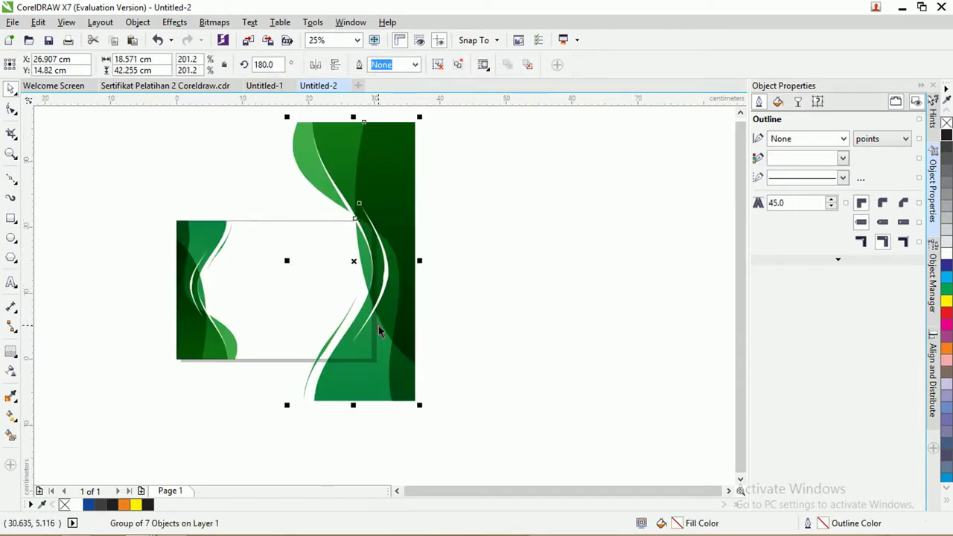
{"action": "left_click", "coordinate": [417, 405]}
{"action": "left_click_drag", "start_coordinate": [416, 406], "coordinate": [441, 399]}
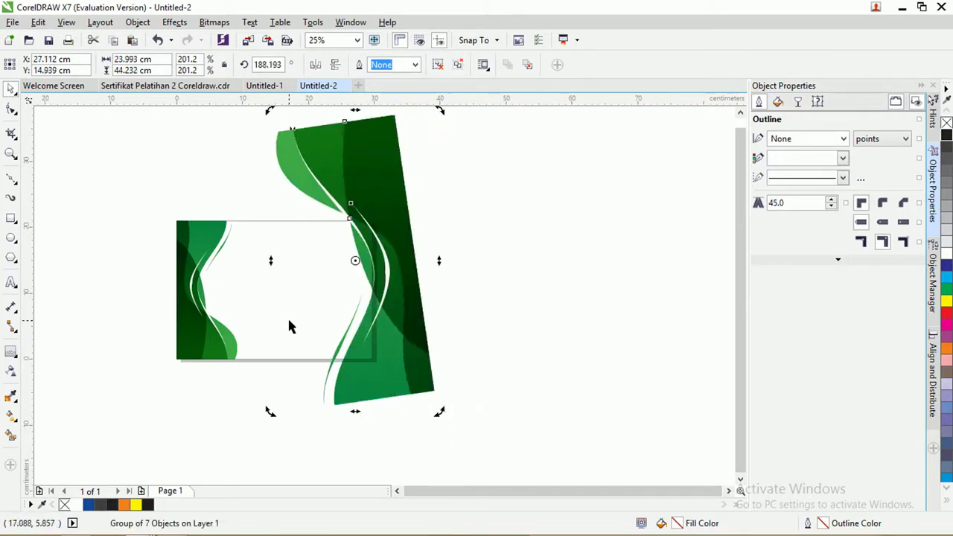
Step: Shrink the rotated right-side decoration proportionally to about 172% and deselect it
{"action": "left_click", "coordinate": [415, 385]}
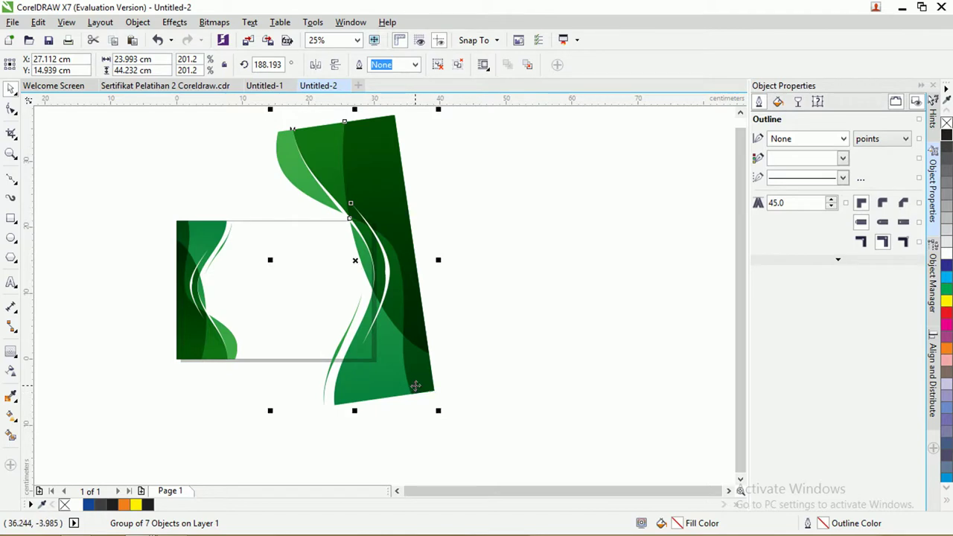
{"action": "left_click", "coordinate": [425, 390]}
{"action": "left_click", "coordinate": [424, 390]}
{"action": "left_click_drag", "start_coordinate": [437, 415], "coordinate": [387, 343]}
{"action": "left_click", "coordinate": [460, 324]}
{"action": "left_click", "coordinate": [308, 223]}
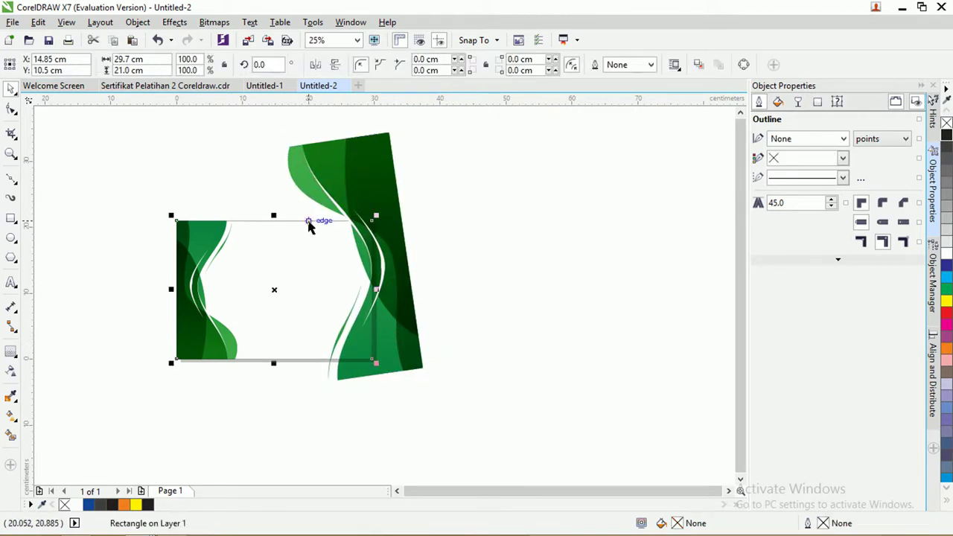
{"action": "left_click_drag", "start_coordinate": [309, 224], "coordinate": [277, 207]}
{"action": "key", "text": "ctrl+z"}
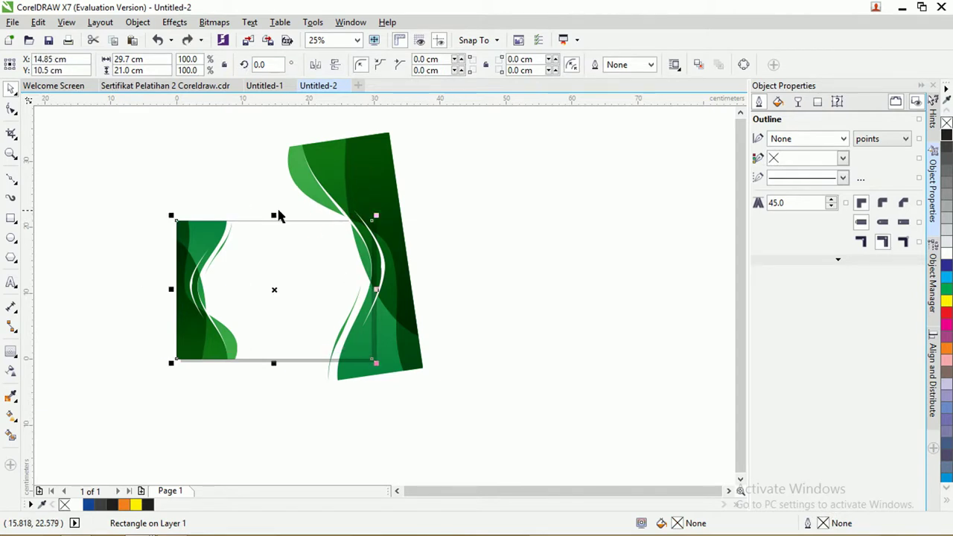
Step: PowerClip the right-side decoration group inside the page-sized 29.7 by 21 cm rectangle and deselect it
{"action": "left_click", "coordinate": [367, 190]}
{"action": "right_click", "coordinate": [365, 186]}
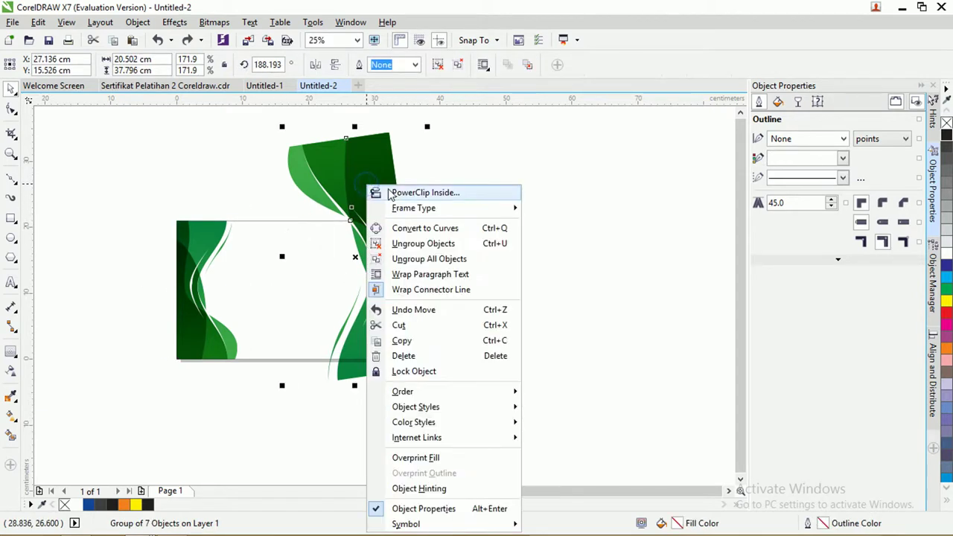
{"action": "left_click", "coordinate": [389, 192]}
{"action": "left_click", "coordinate": [305, 222]}
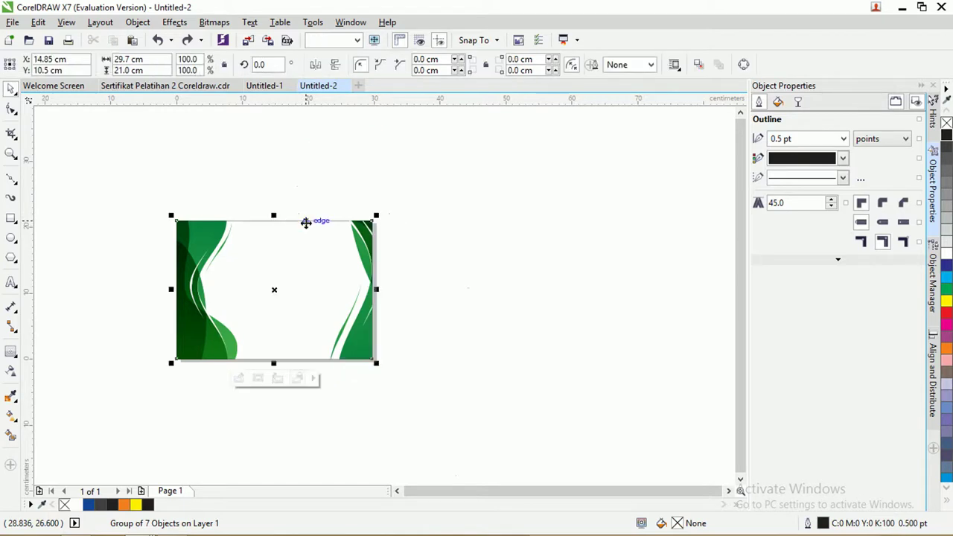
{"action": "left_click", "coordinate": [425, 253]}
{"action": "scroll", "coordinate": [219, 259], "scroll_direction": "up", "scroll_amount": 2}
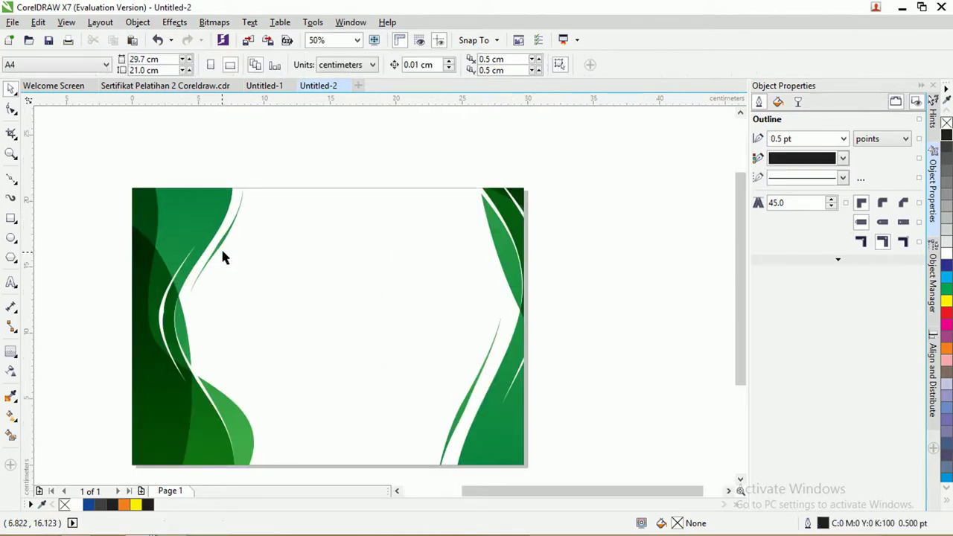
{"action": "scroll", "coordinate": [245, 272], "scroll_direction": "down", "scroll_amount": 2}
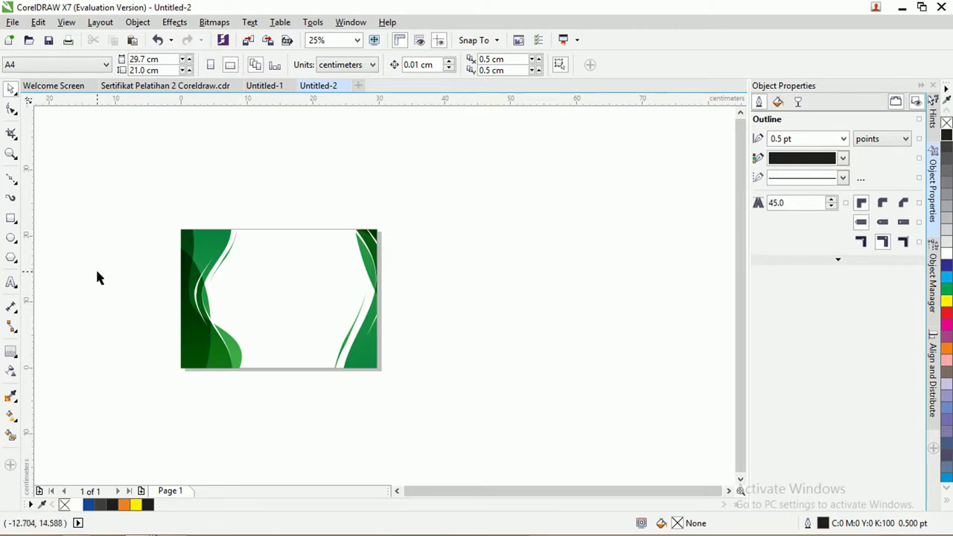
{"action": "left_click", "coordinate": [11, 283]}
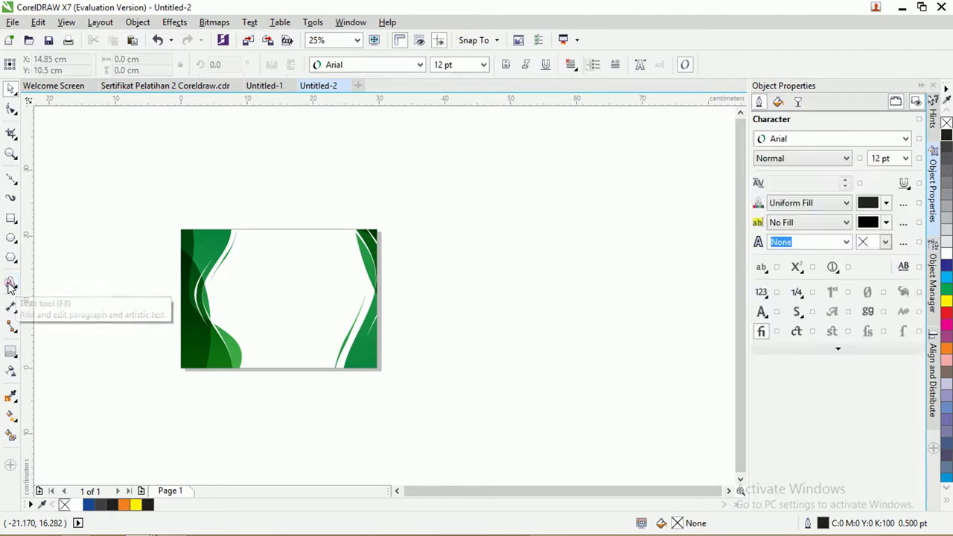
{"action": "left_click", "coordinate": [248, 266]}
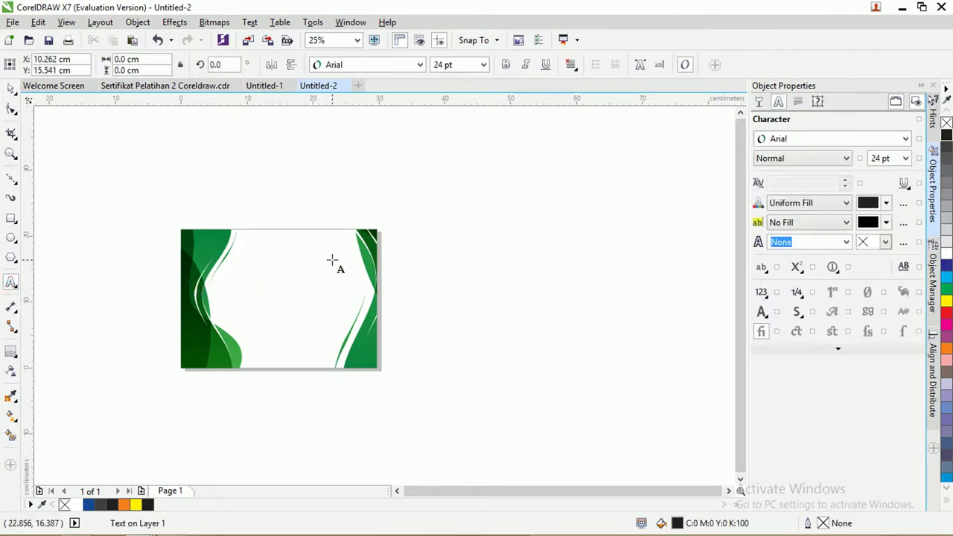
{"action": "key", "text": "Escape"}
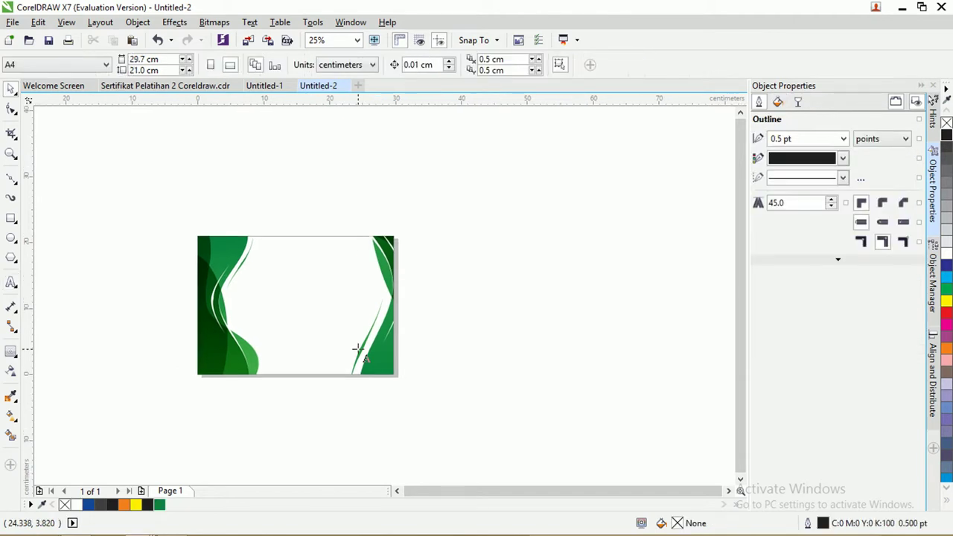
Step: Fit the page in view, paste the prepared certificate text objects onto it and clear the selection
{"action": "key", "text": "shift+F4"}
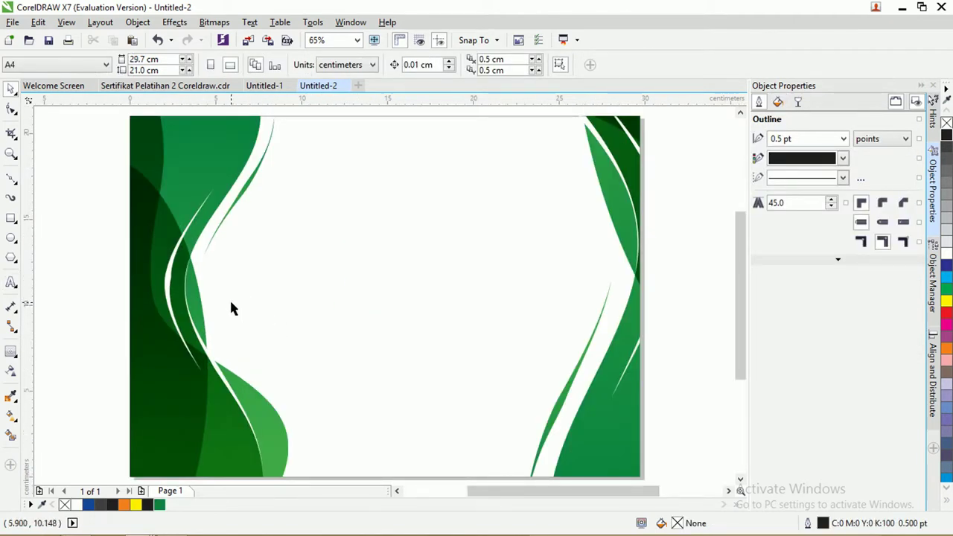
{"action": "key", "text": "ctrl+v"}
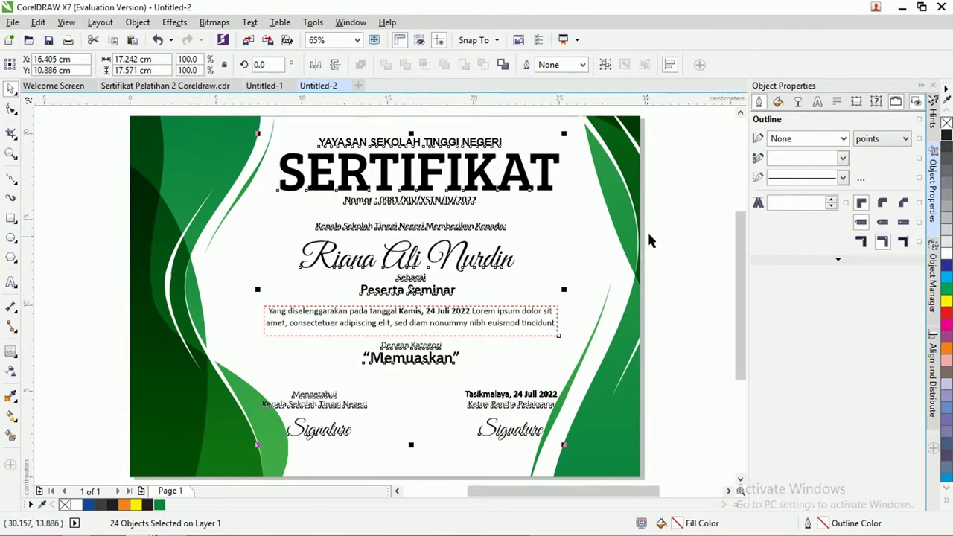
{"action": "scroll", "coordinate": [735, 239], "scroll_direction": "up", "scroll_amount": 1}
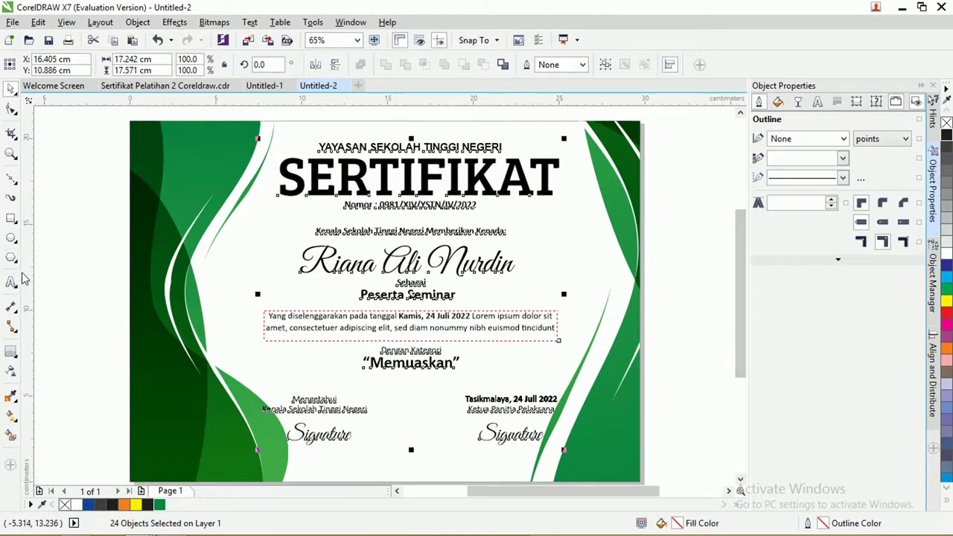
{"action": "left_click", "coordinate": [686, 208]}
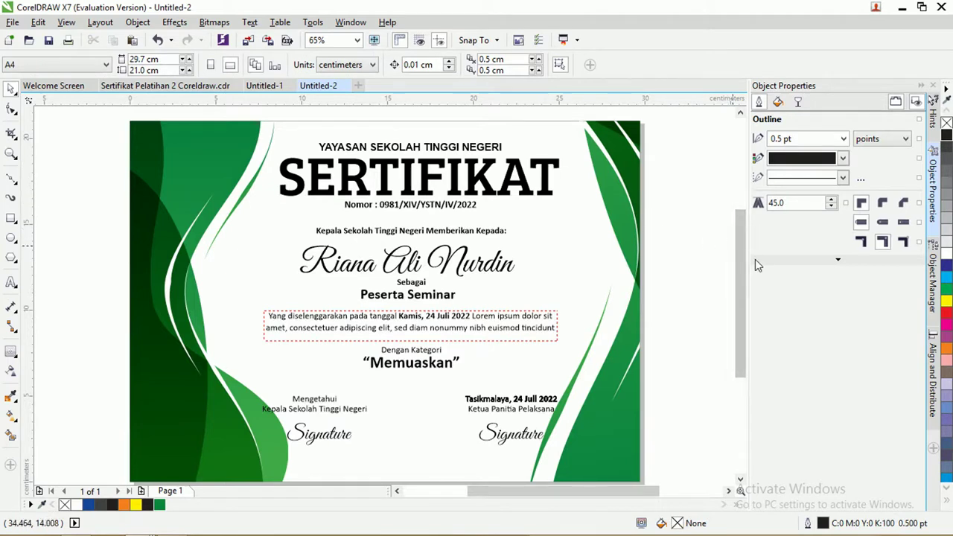
Step: Examine the fonts of the title, the recipient's name and the two signatures, and review the text layout up close
{"action": "left_click", "coordinate": [387, 186]}
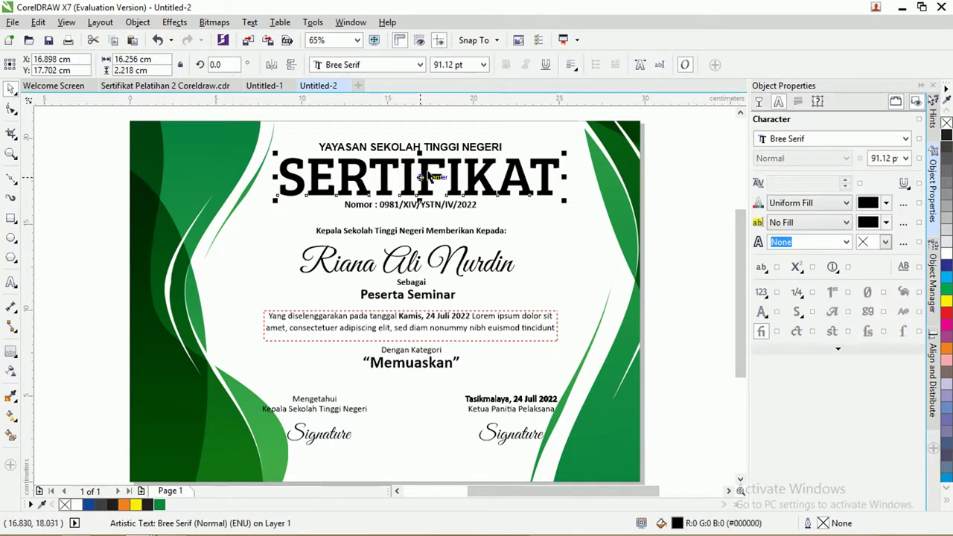
{"action": "left_click", "coordinate": [697, 176]}
{"action": "left_click", "coordinate": [517, 180]}
{"action": "left_click", "coordinate": [464, 255]}
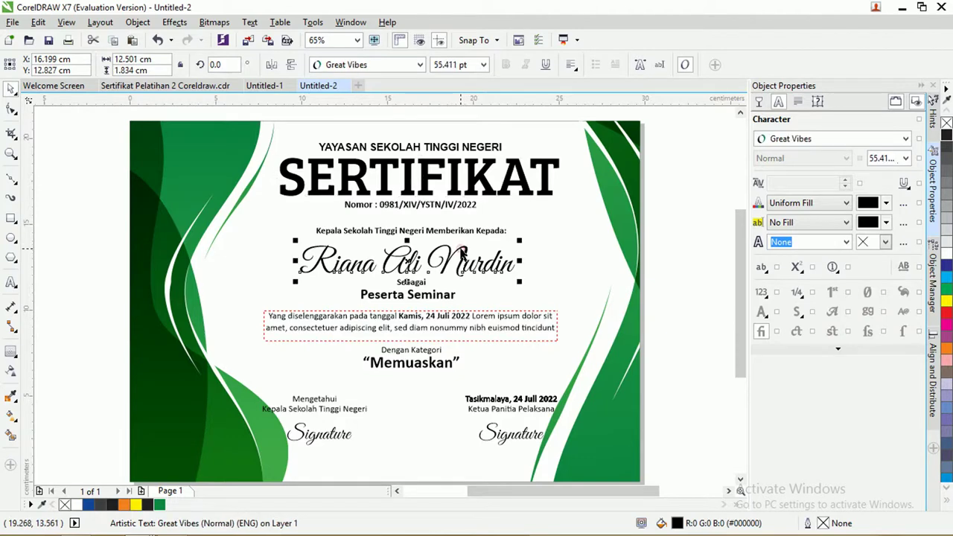
{"action": "left_click", "coordinate": [328, 435]}
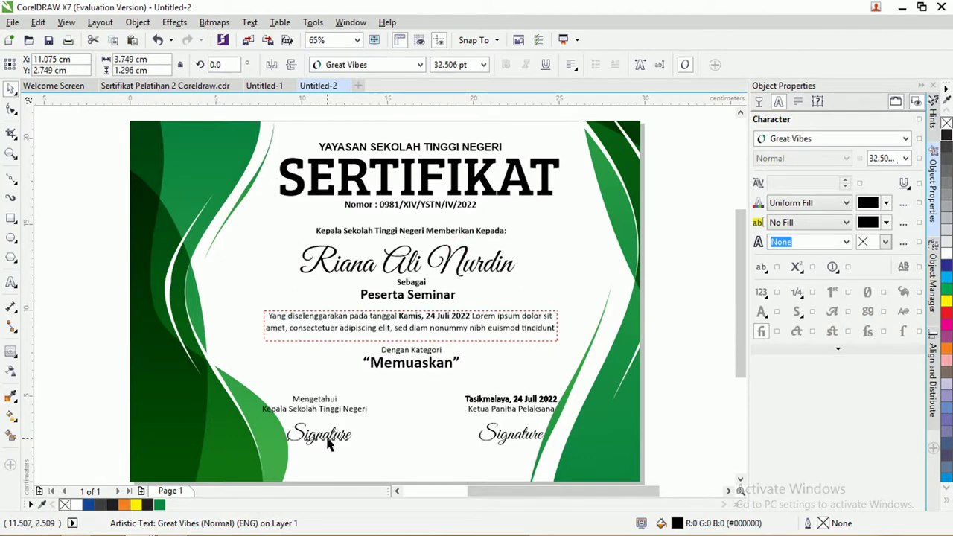
{"action": "left_click", "coordinate": [495, 436]}
{"action": "left_click", "coordinate": [684, 439]}
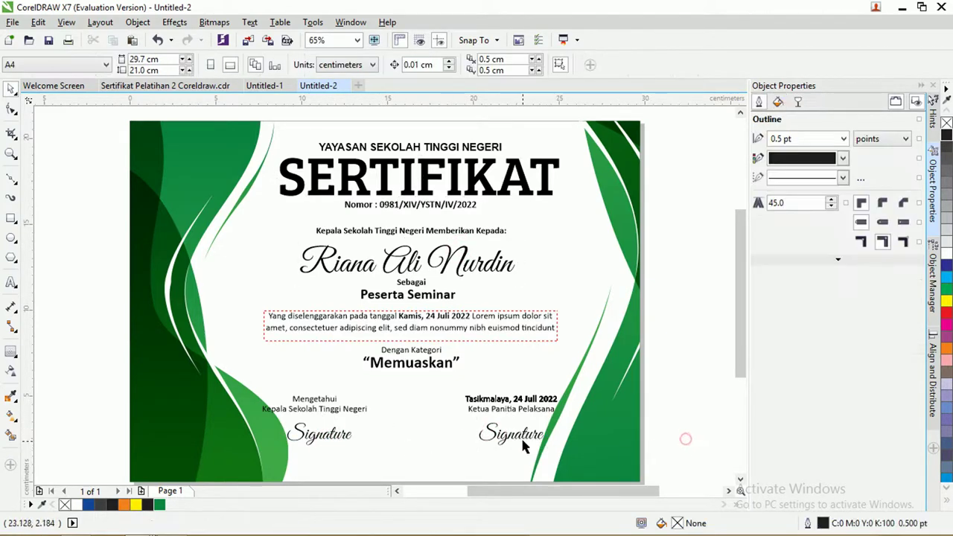
{"action": "scroll", "coordinate": [525, 439], "scroll_direction": "up", "scroll_amount": 2}
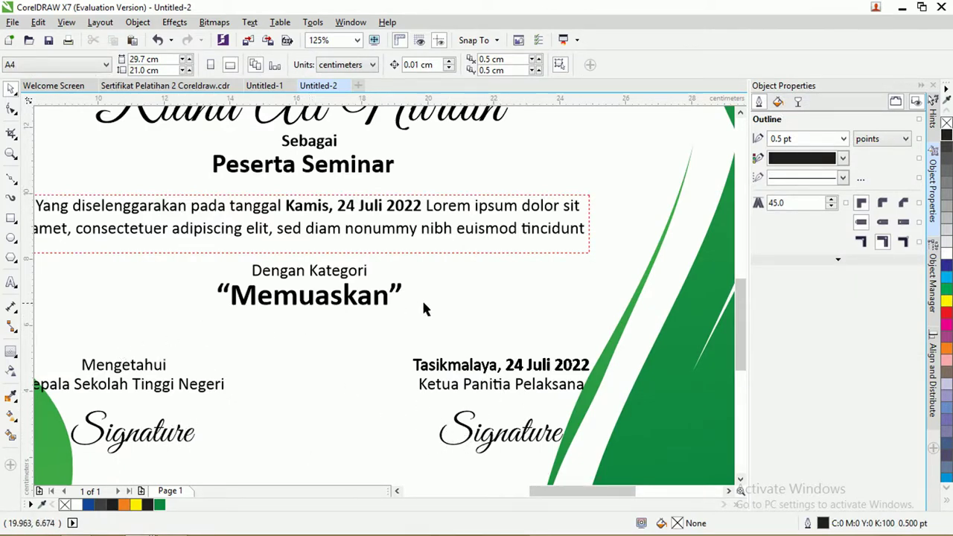
{"action": "scroll", "coordinate": [439, 291], "scroll_direction": "down", "scroll_amount": 2}
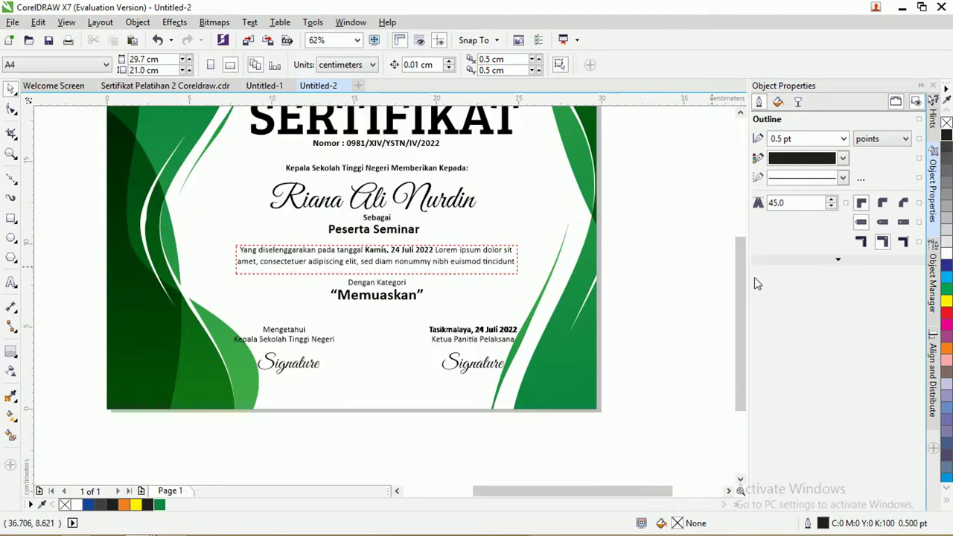
{"action": "left_click_drag", "start_coordinate": [741, 283], "coordinate": [744, 242]}
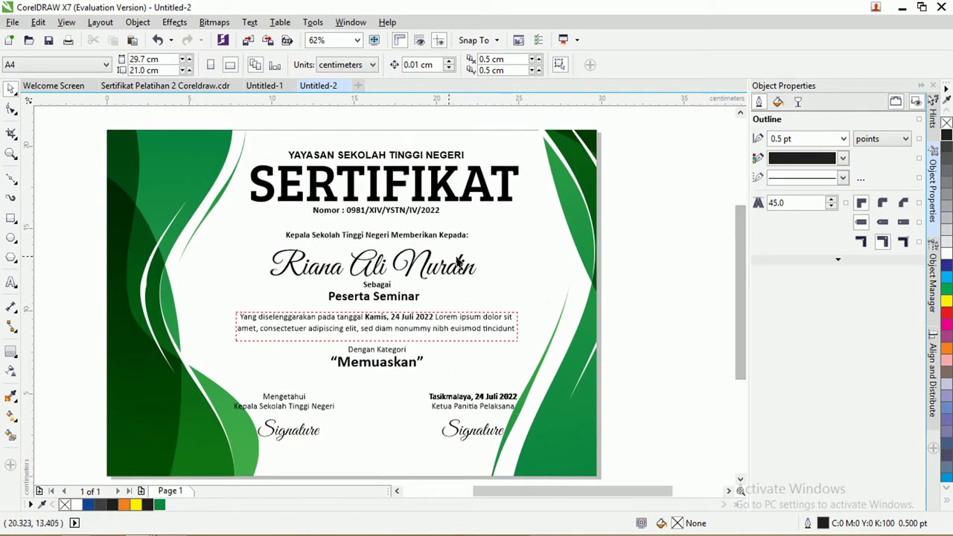
Step: Copy the green fountain fill from the left decoration onto the SERTIFIKAT title with the Interactive Fill tool
{"action": "left_click", "coordinate": [422, 178]}
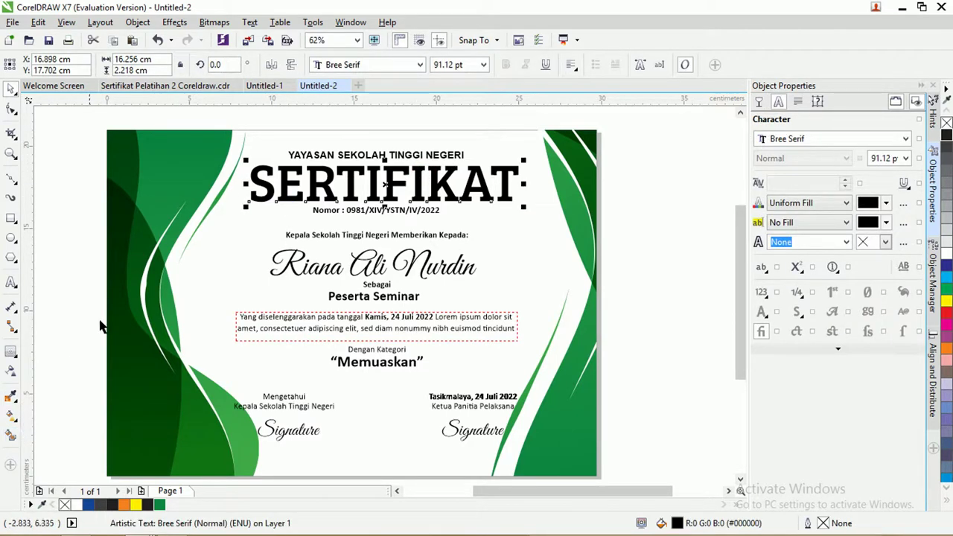
{"action": "left_click", "coordinate": [12, 418]}
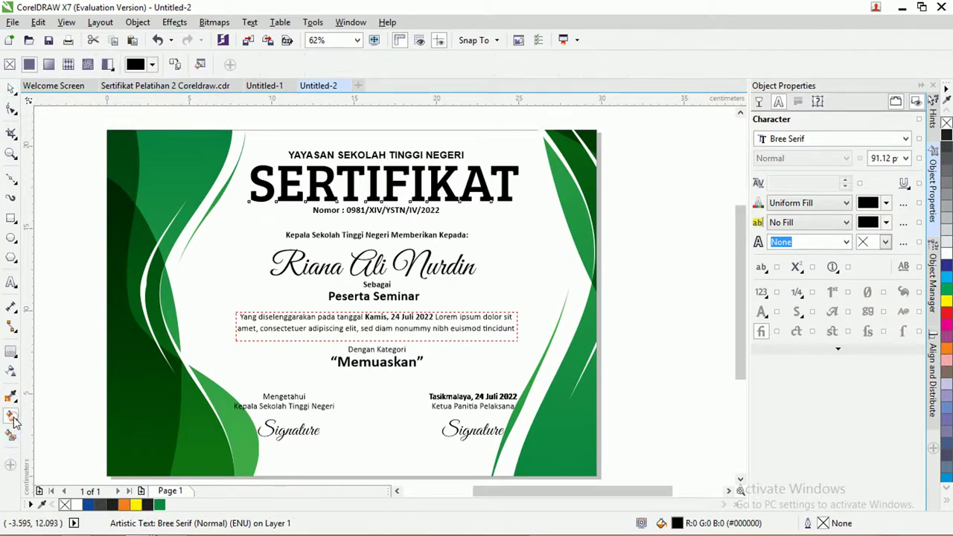
{"action": "left_click", "coordinate": [176, 68]}
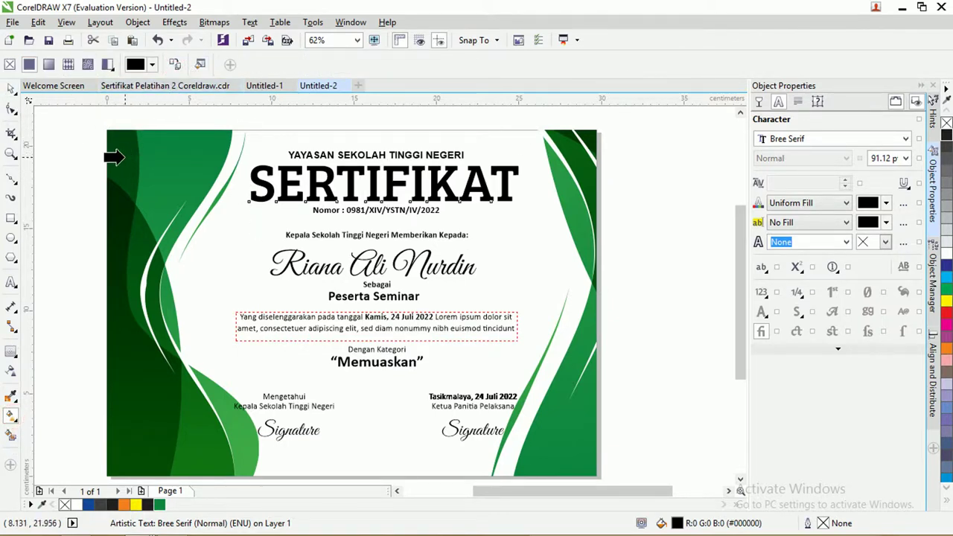
{"action": "left_click", "coordinate": [112, 155]}
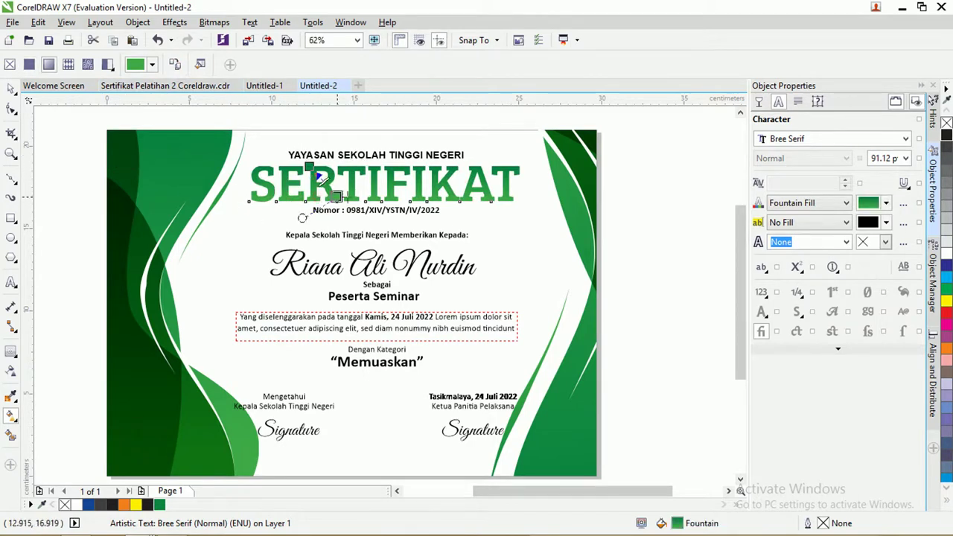
Step: Stretch the title's gradient diagonally from its upper-left letters toward the lower right below the final letters, and deselect it
{"action": "left_click_drag", "start_coordinate": [314, 200], "coordinate": [492, 223]}
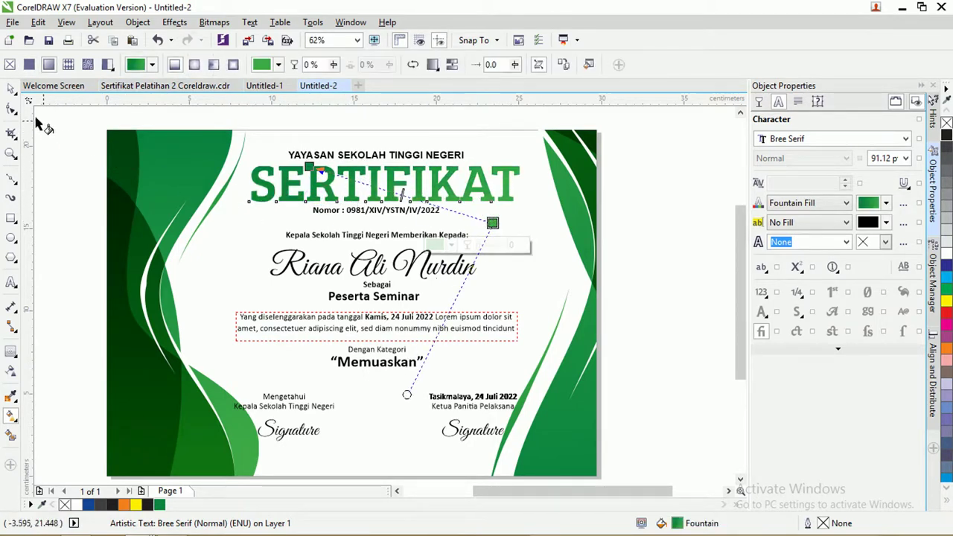
{"action": "left_click", "coordinate": [12, 89]}
{"action": "key", "text": "Escape"}
{"action": "scroll", "coordinate": [319, 209], "scroll_direction": "up", "scroll_amount": 2}
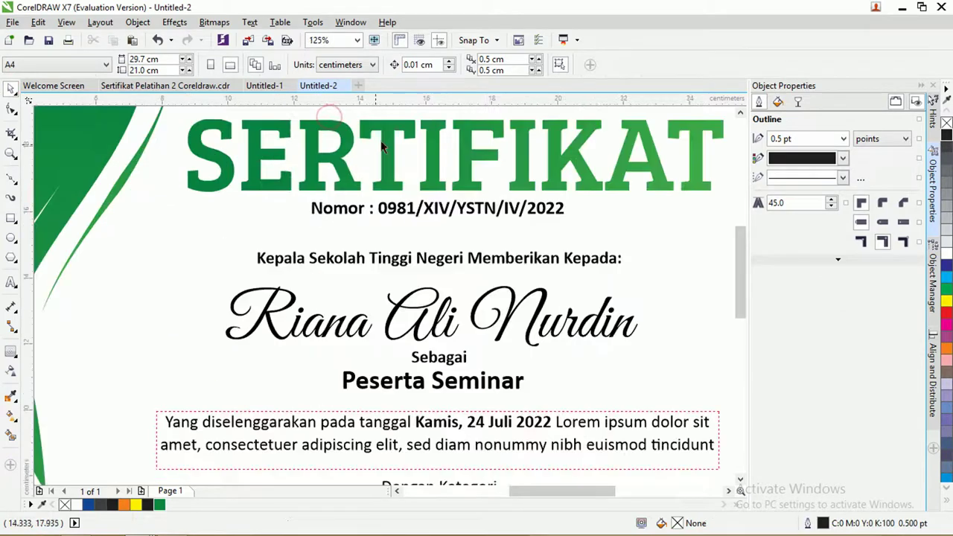
{"action": "scroll", "coordinate": [376, 155], "scroll_direction": "down", "scroll_amount": 2}
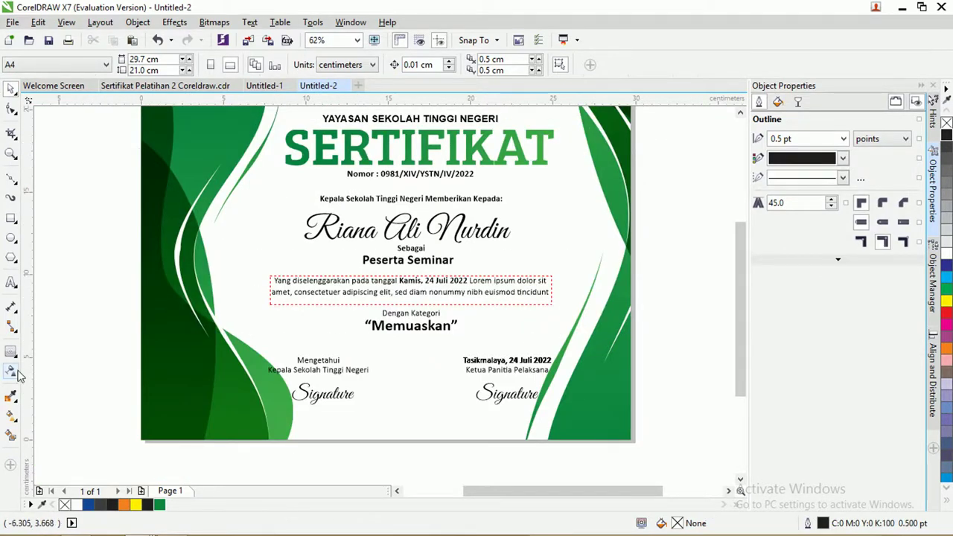
Step: Add a black Multiply drop shadow to the SERTIFIKAT title, running horizontally across the word
{"action": "key", "text": "Tab"}
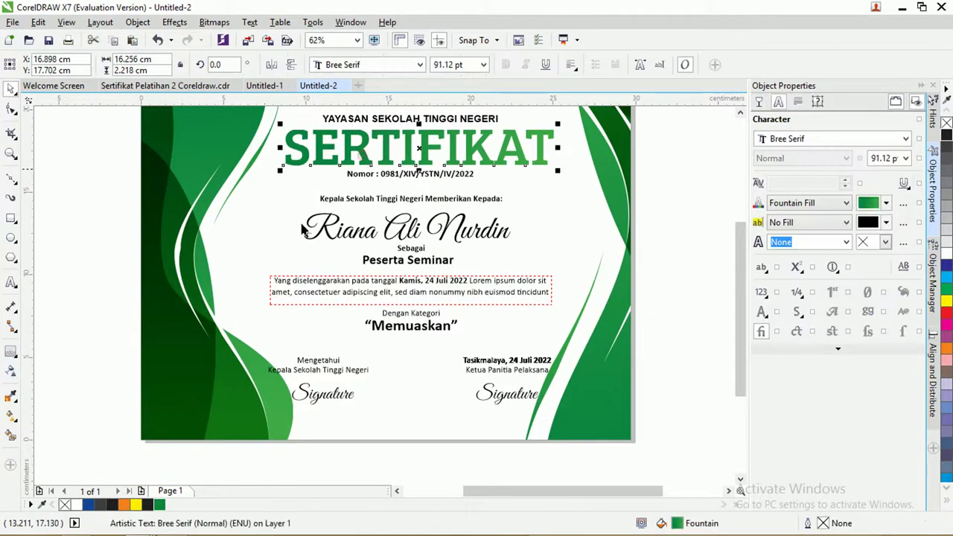
{"action": "left_click", "coordinate": [13, 373]}
{"action": "left_click", "coordinate": [56, 413]}
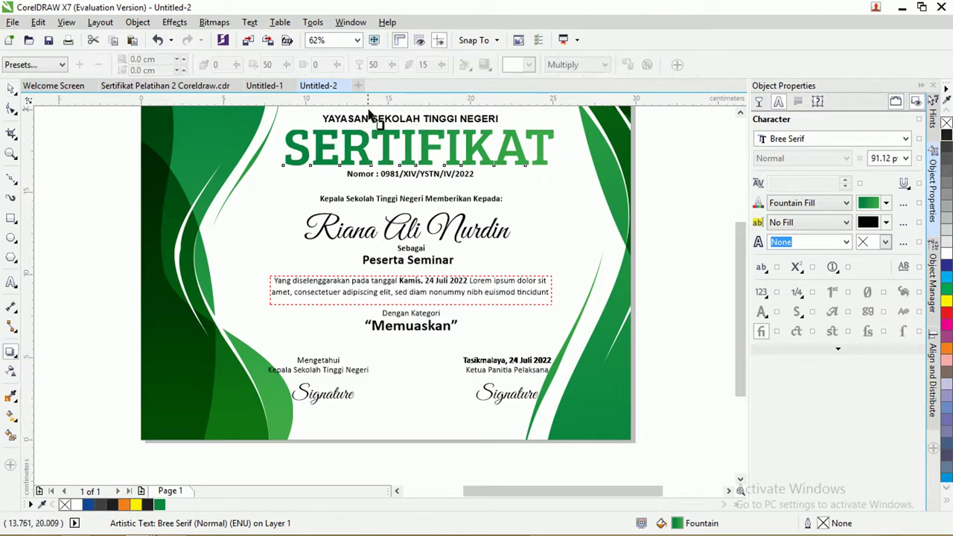
{"action": "left_click_drag", "start_coordinate": [321, 158], "coordinate": [558, 152]}
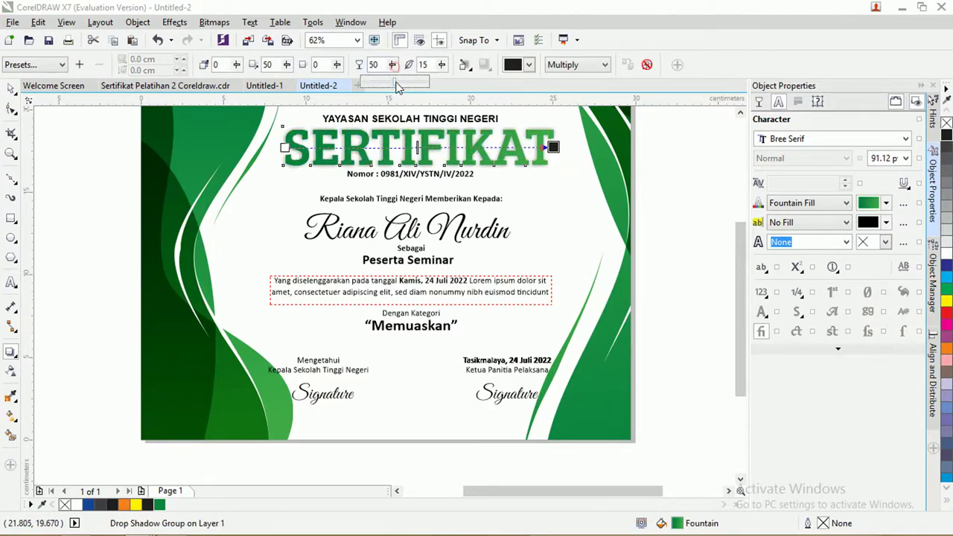
Step: Set the title shadow's opacity to 100 and its feathering to 0, and leave the title deselected
{"action": "left_click_drag", "start_coordinate": [378, 86], "coordinate": [368, 87]}
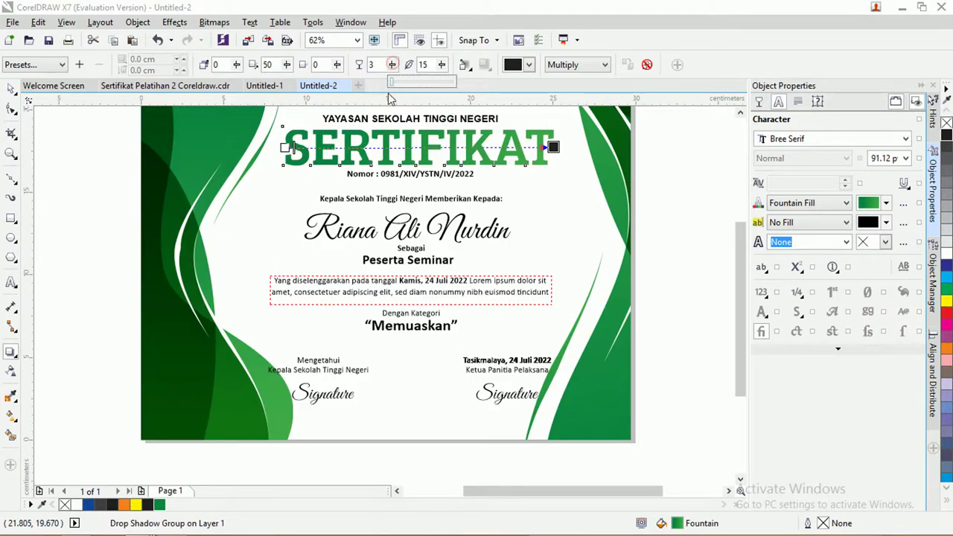
{"action": "left_click_drag", "start_coordinate": [392, 67], "coordinate": [426, 81]}
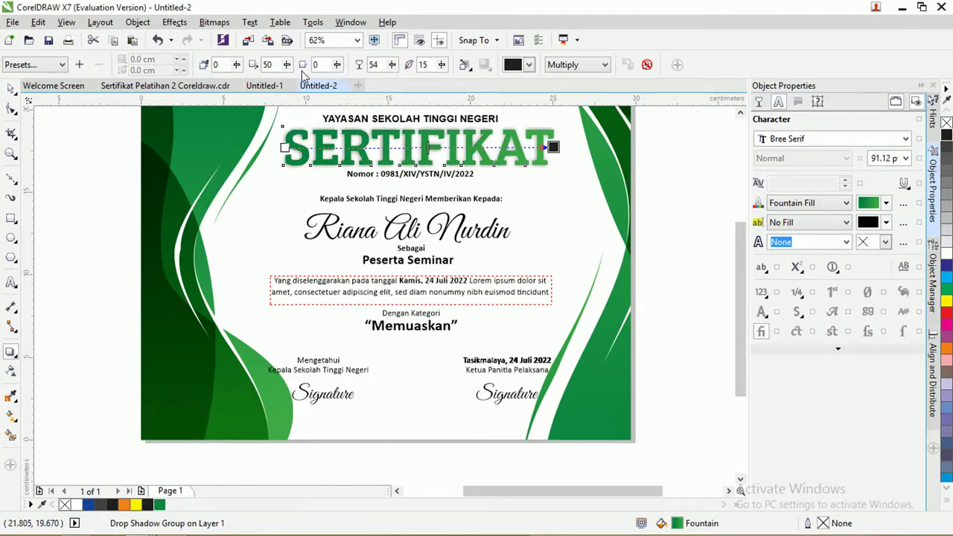
{"action": "left_click_drag", "start_coordinate": [441, 66], "coordinate": [391, 53]}
{"action": "scroll", "coordinate": [357, 152], "scroll_direction": "up", "scroll_amount": 3}
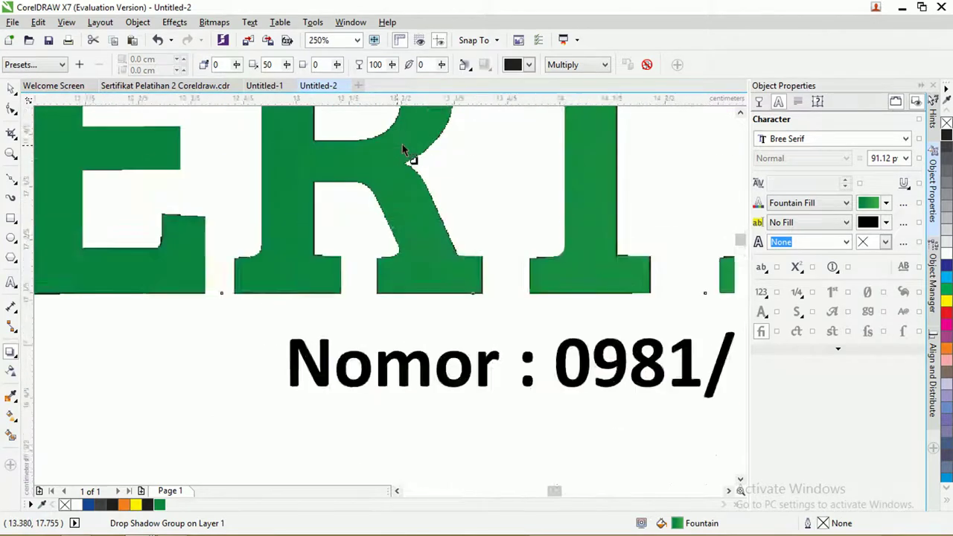
{"action": "scroll", "coordinate": [454, 175], "scroll_direction": "down", "scroll_amount": 5}
{"action": "key", "text": "F5"}
{"action": "scroll", "coordinate": [451, 173], "scroll_direction": "up", "scroll_amount": 2}
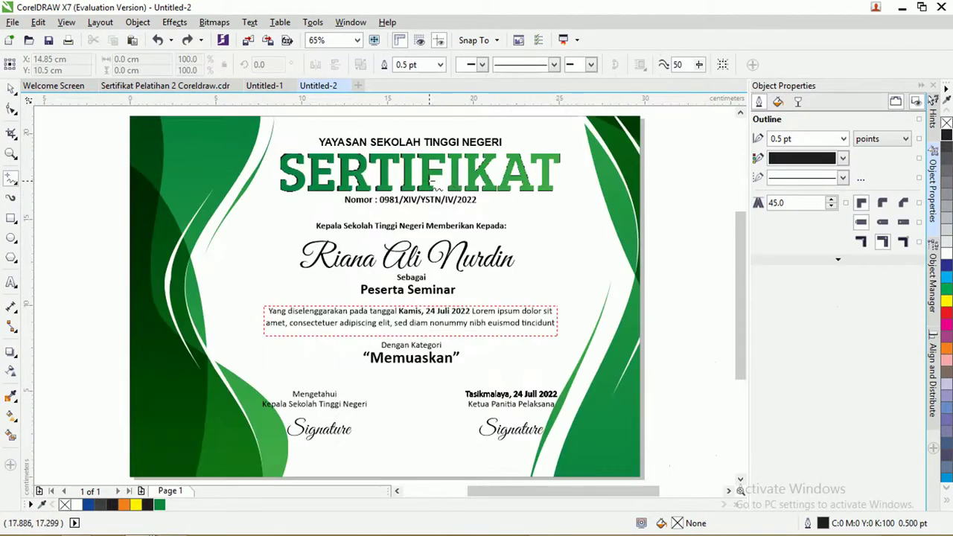
{"action": "left_click", "coordinate": [12, 89]}
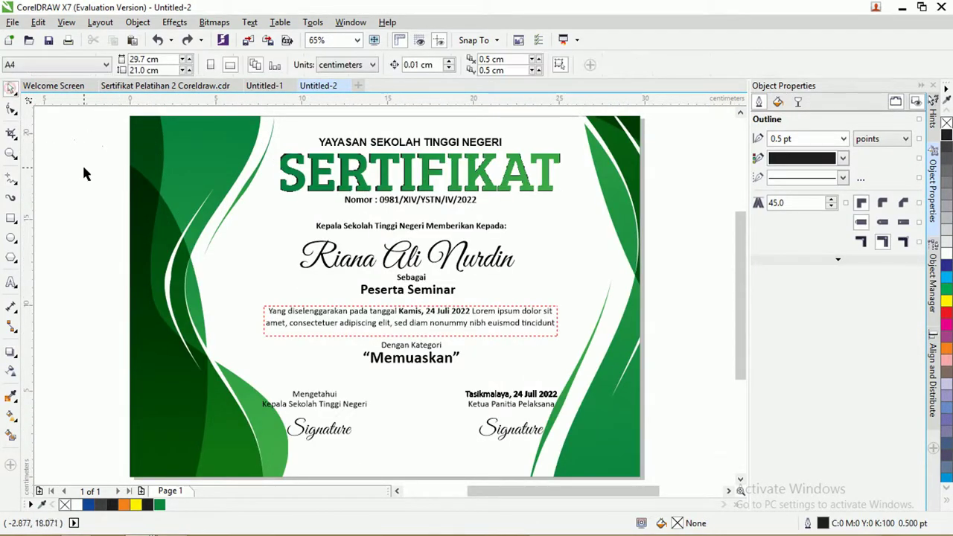